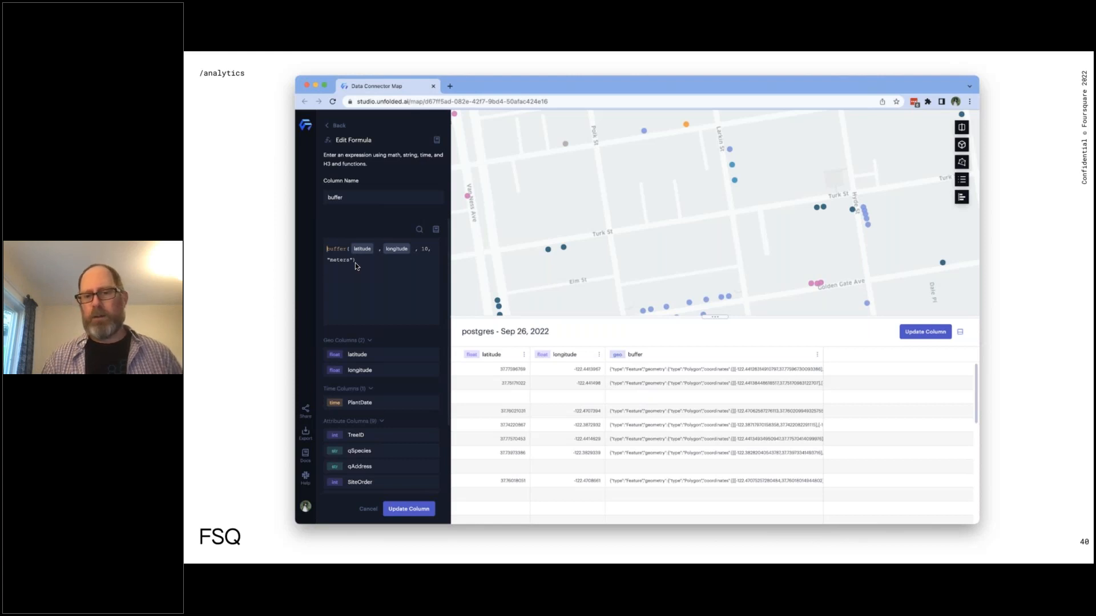
Step: Page through the presentation's analytics slides up to slide 45 and end the slideshow
{"action": "key", "text": "Right"}
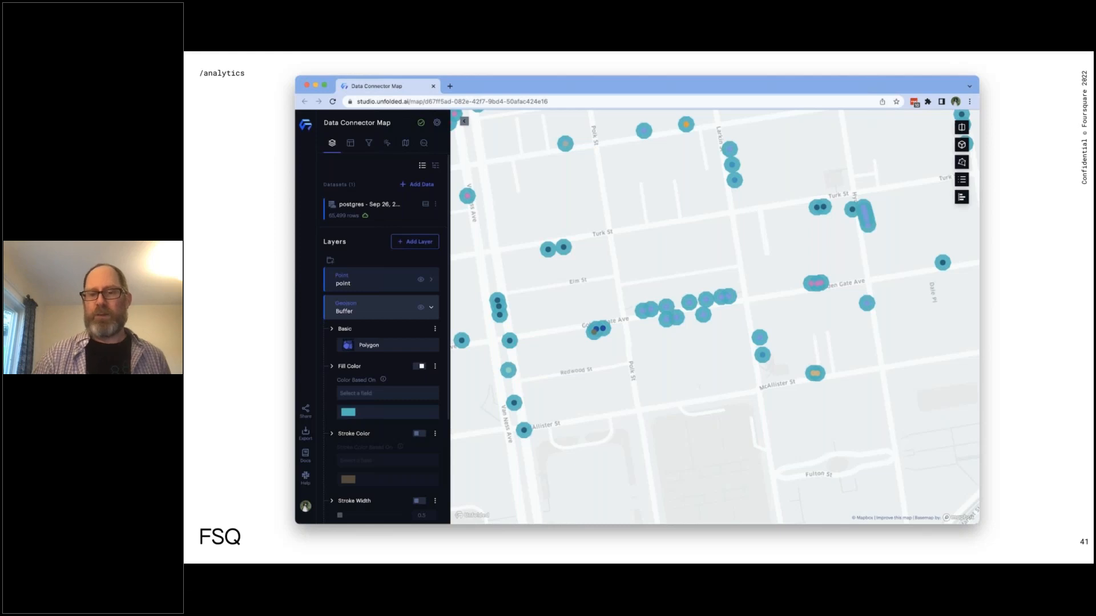
{"action": "key", "text": "Right"}
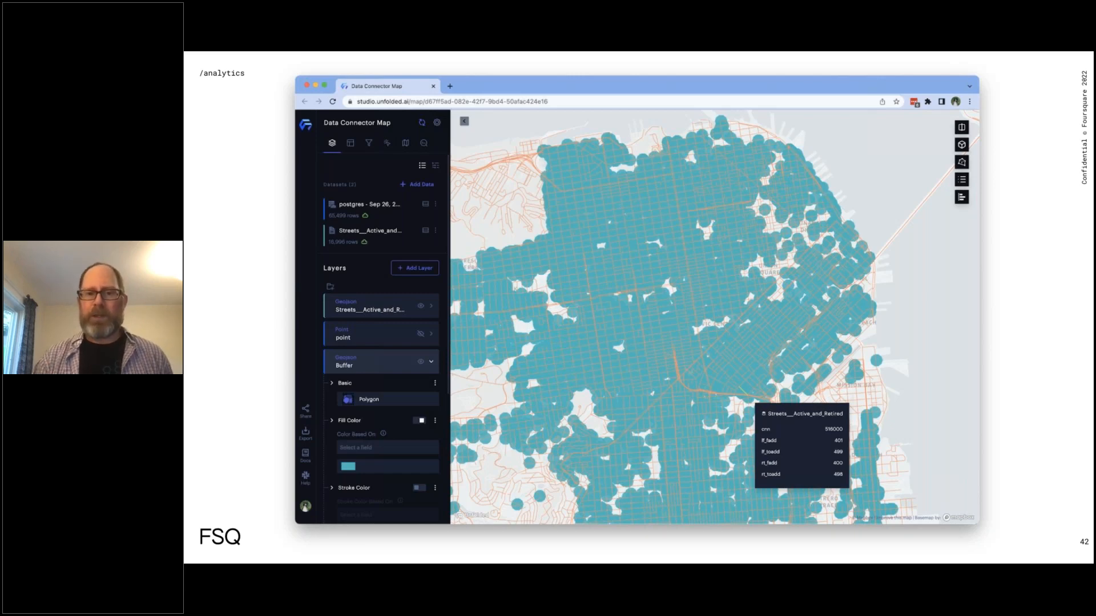
{"action": "key", "text": "Right"}
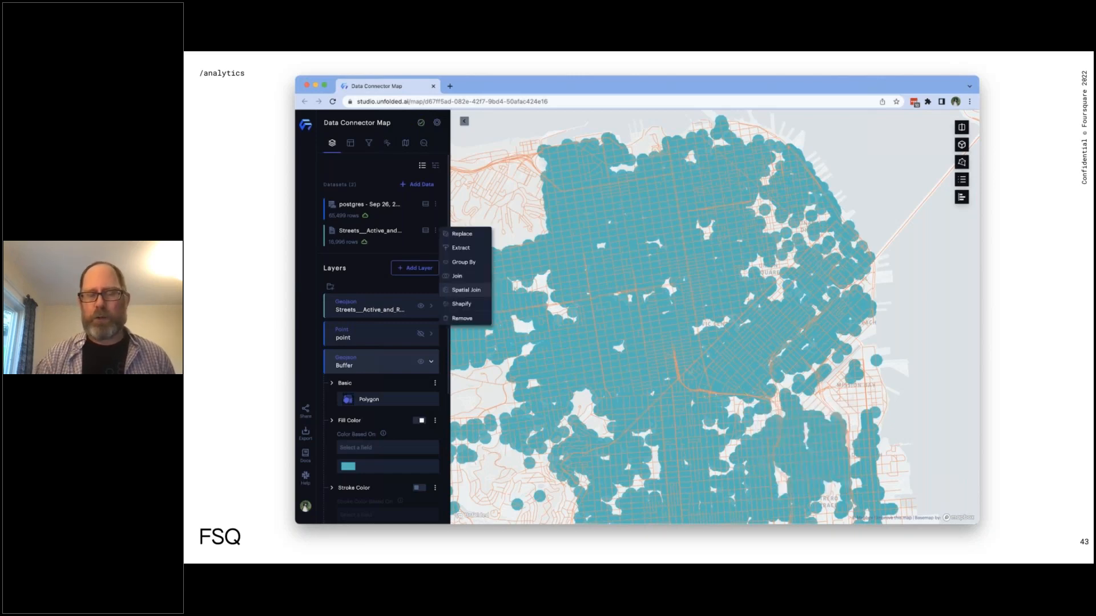
{"action": "key", "text": "Right"}
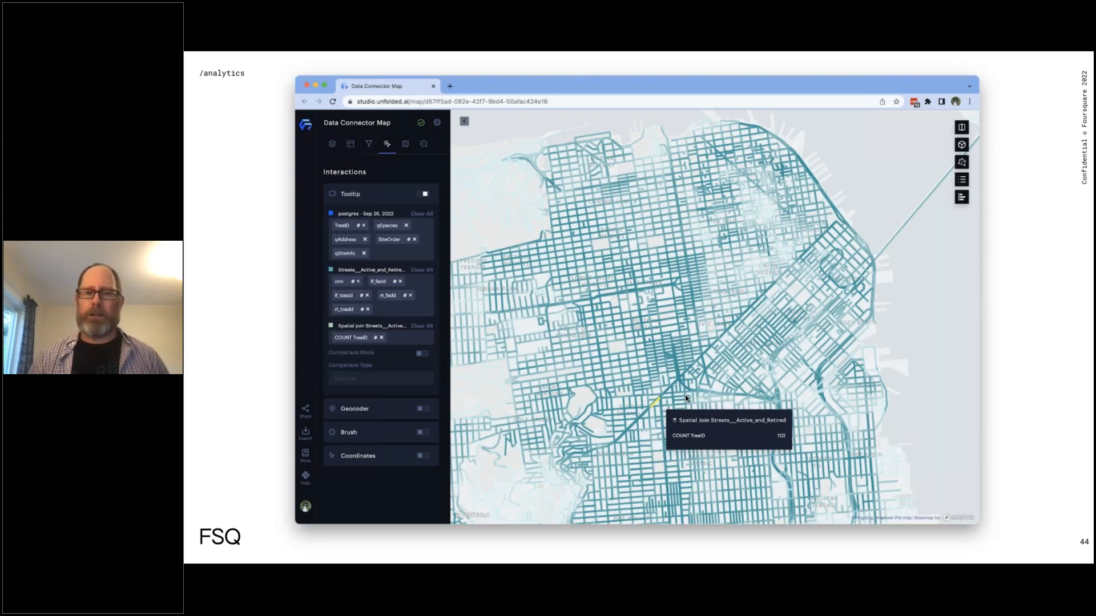
{"action": "key", "text": "Right"}
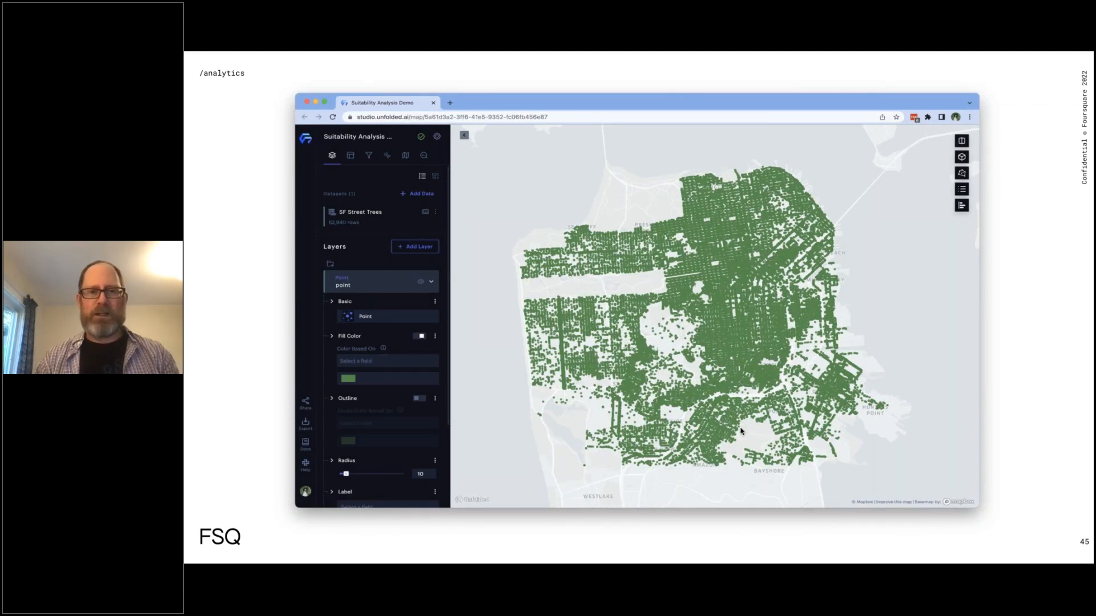
{"action": "key", "text": "Escape"}
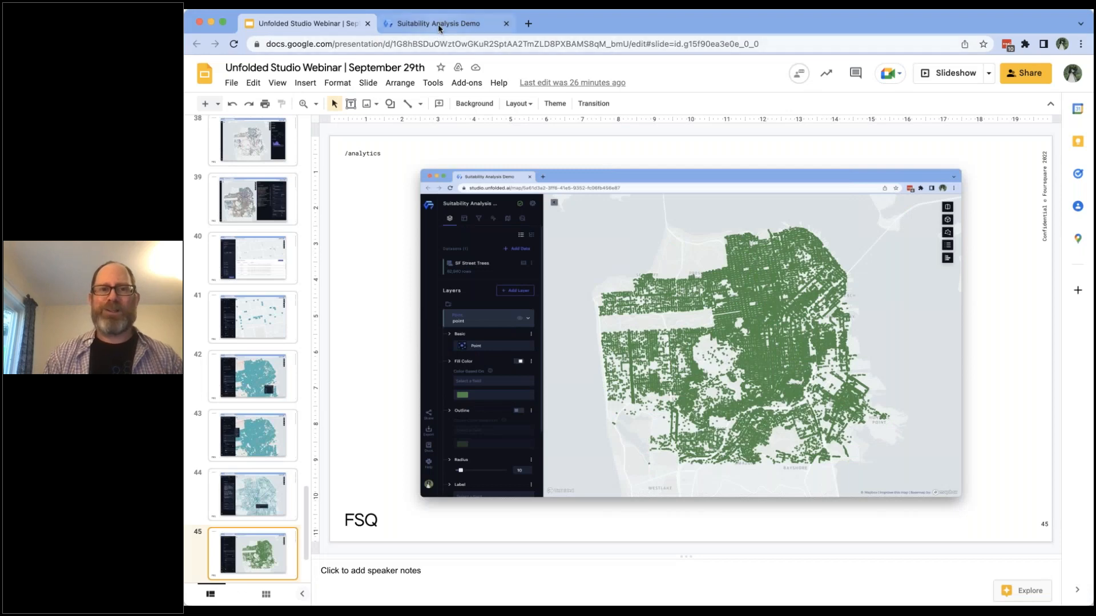
Step: Switch to the Suitability Analysis Demo map and examine how the street tree points are distributed across San Francisco
{"action": "left_click", "coordinate": [437, 24]}
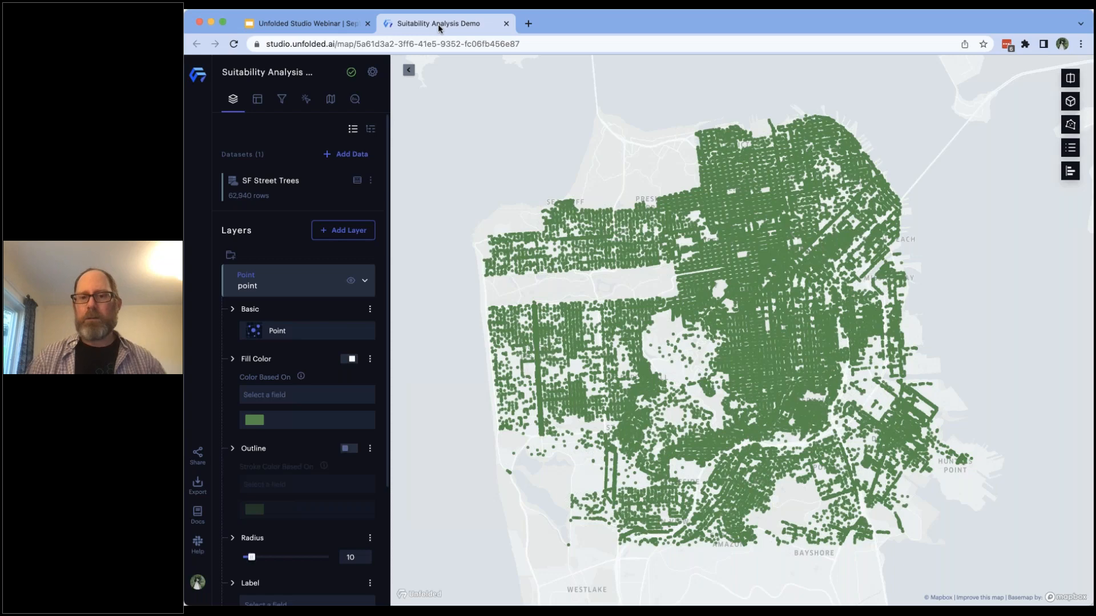
{"action": "scroll", "coordinate": [665, 262], "scroll_direction": "up", "scroll_amount": 10}
{"action": "mouse_move", "coordinate": [873, 291]}
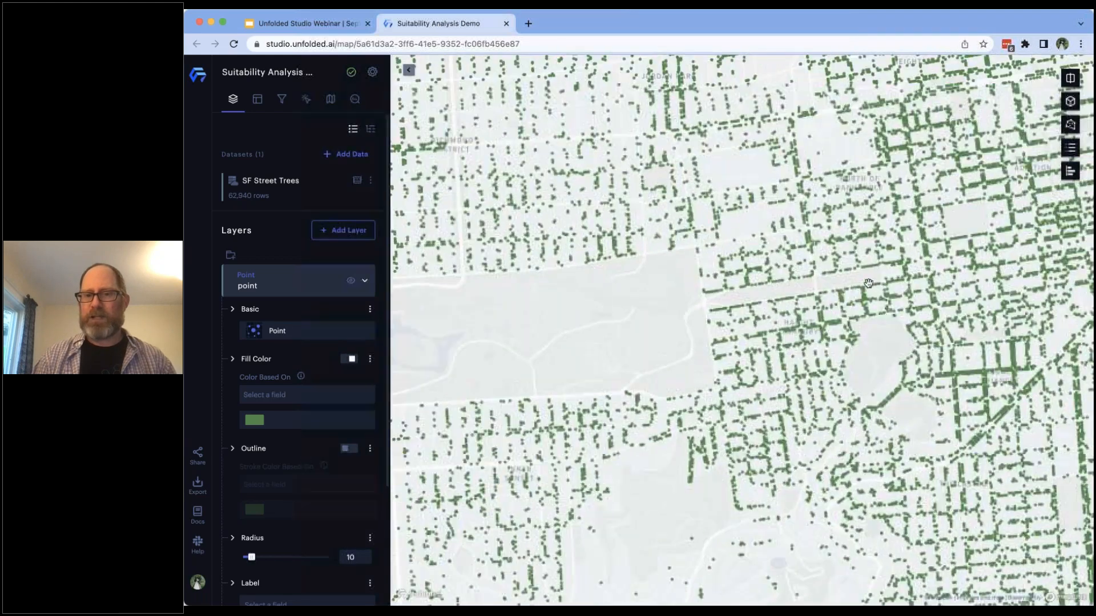
{"action": "scroll", "coordinate": [684, 294], "scroll_direction": "down", "scroll_amount": 5}
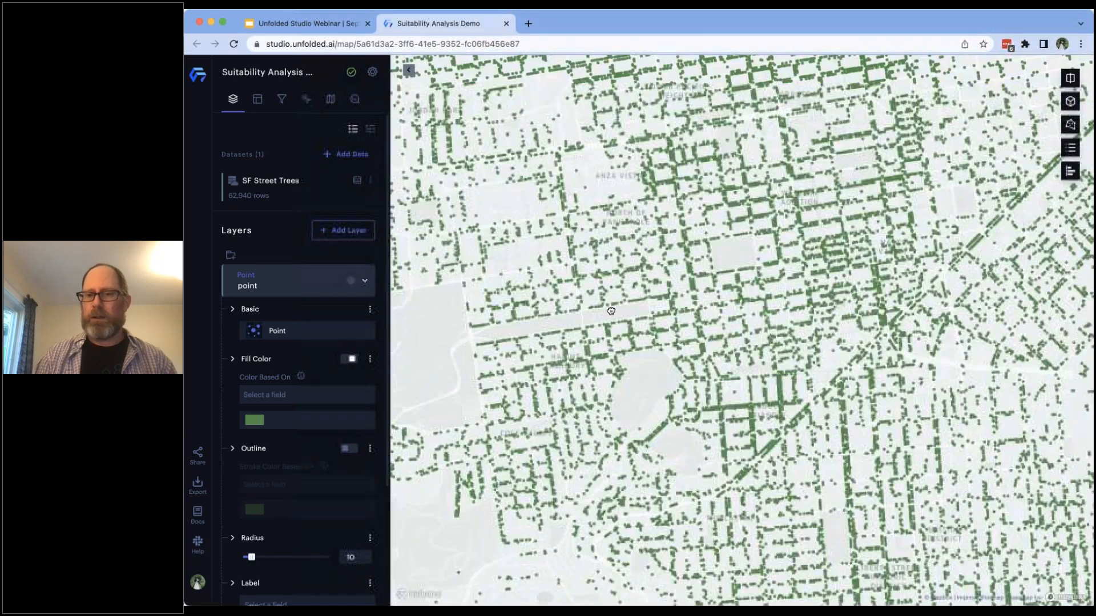
{"action": "scroll", "coordinate": [816, 357], "scroll_direction": "up", "scroll_amount": 5}
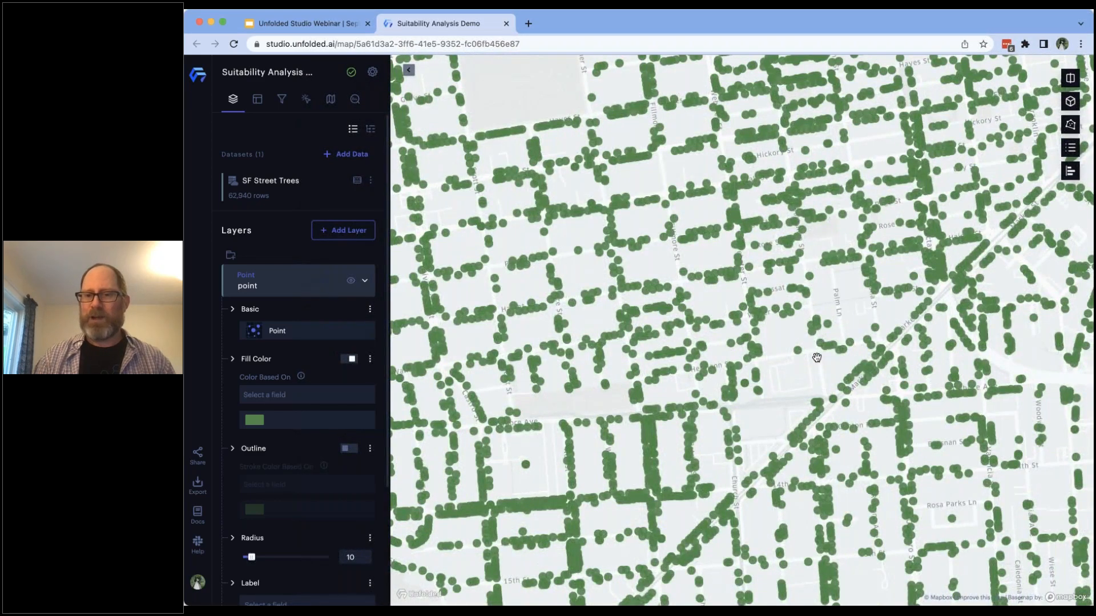
{"action": "scroll", "coordinate": [817, 357], "scroll_direction": "down", "scroll_amount": 5}
{"action": "scroll", "coordinate": [817, 357], "scroll_direction": "up", "scroll_amount": 3}
{"action": "scroll", "coordinate": [817, 357], "scroll_direction": "up", "scroll_amount": 3}
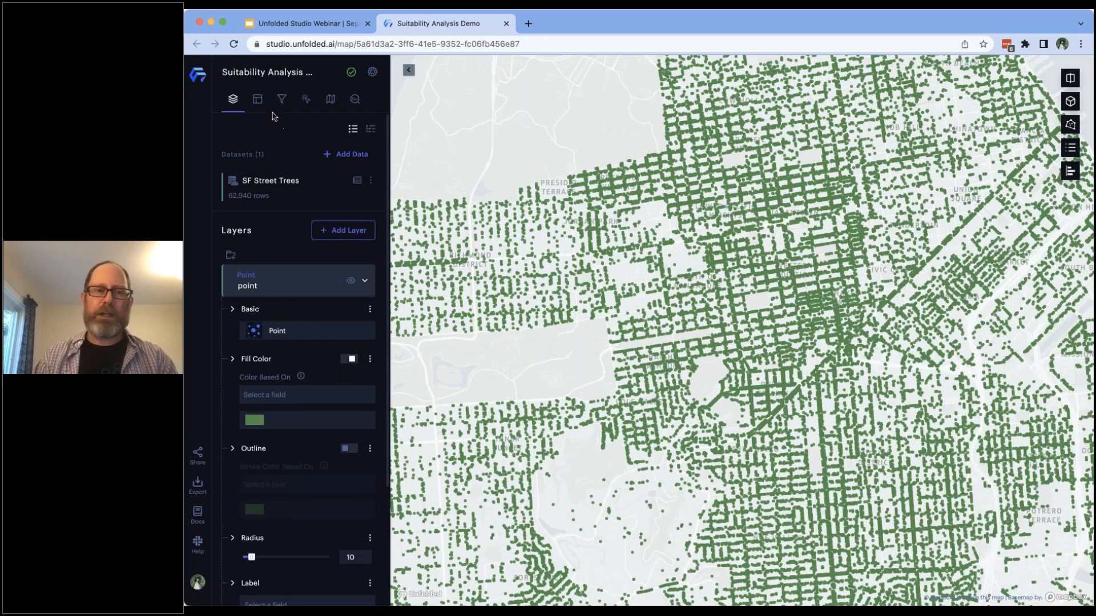
Step: Start a new formula column in the SF Street Trees dataset and name it h3_9
{"action": "left_click", "coordinate": [258, 106]}
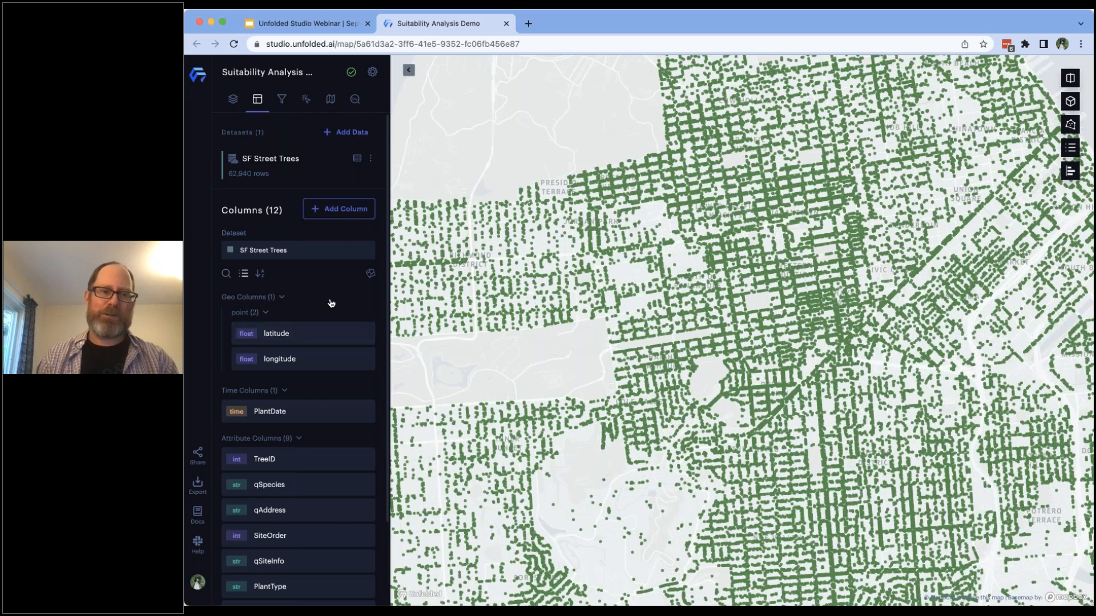
{"action": "left_click", "coordinate": [355, 218]}
{"action": "double_click", "coordinate": [283, 170]}
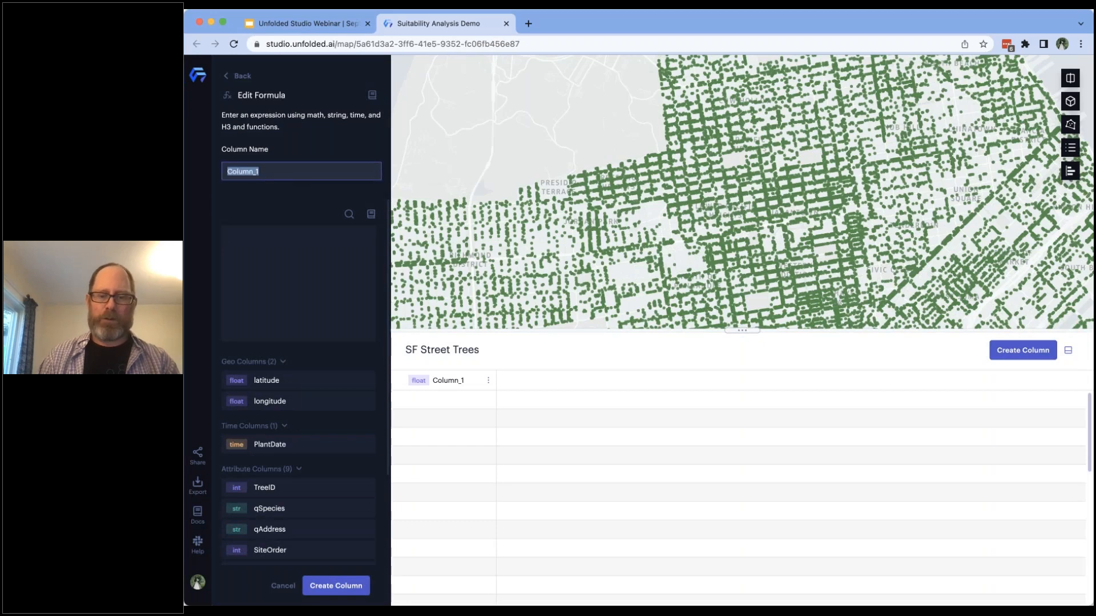
{"action": "type", "text": "h3_9"}
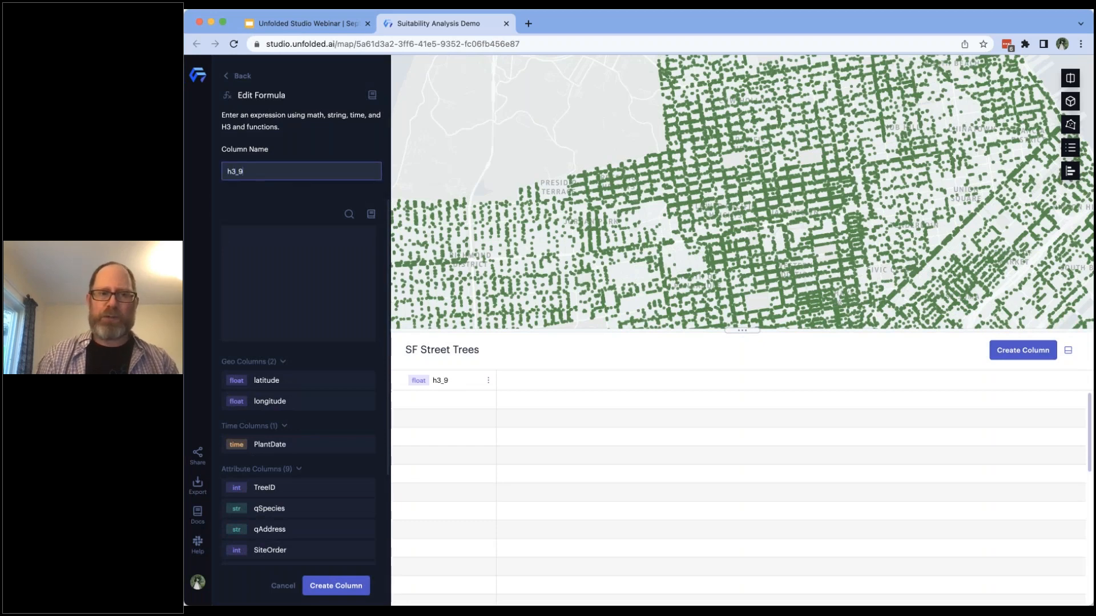
Step: Enter the formula geoToH3(latitude, longitude, 9) and create the h3_9 column
{"action": "left_click", "coordinate": [269, 259]}
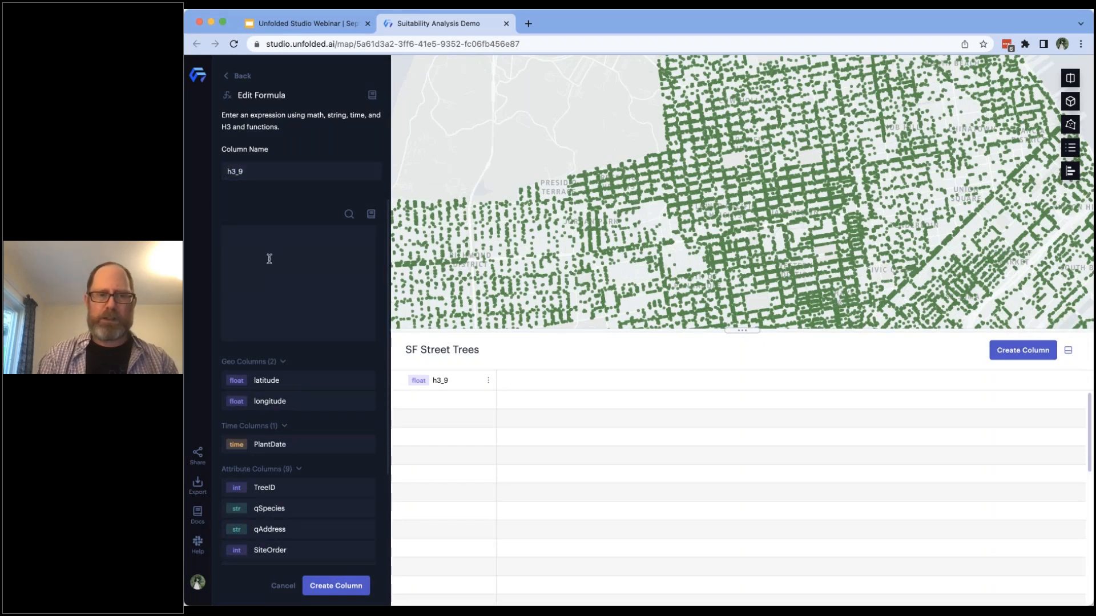
{"action": "type", "text": "geoToH3()"}
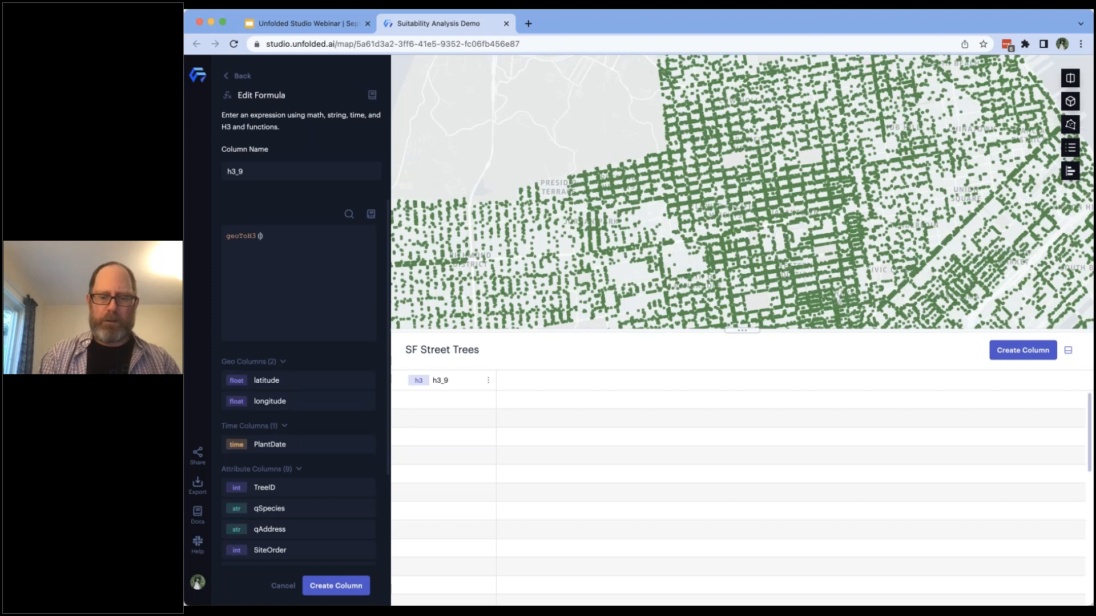
{"action": "type", "text": "lat"}
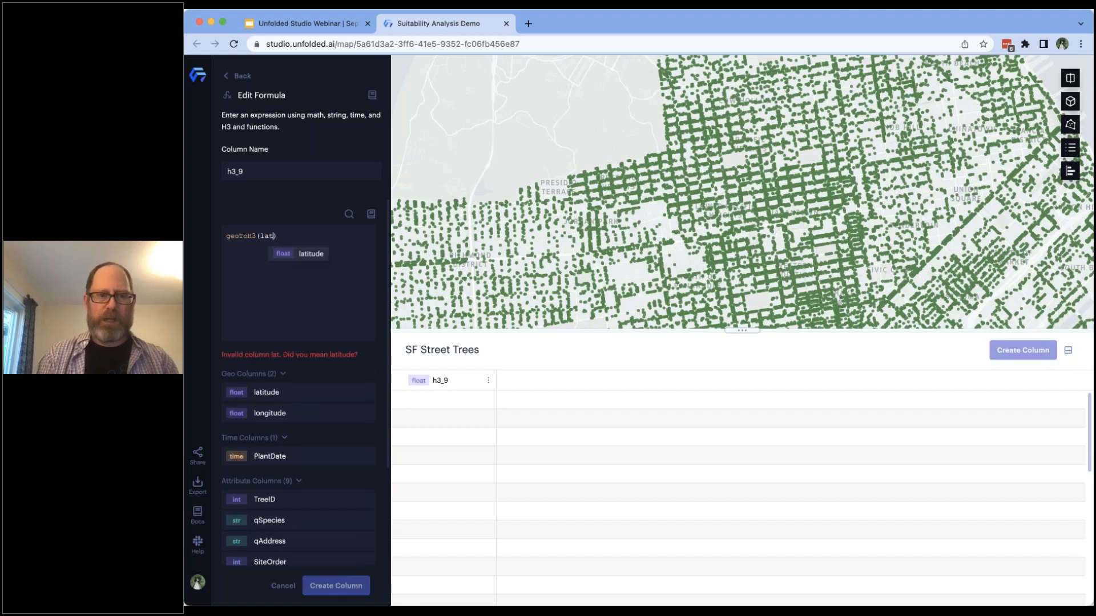
{"action": "left_click", "coordinate": [311, 254]}
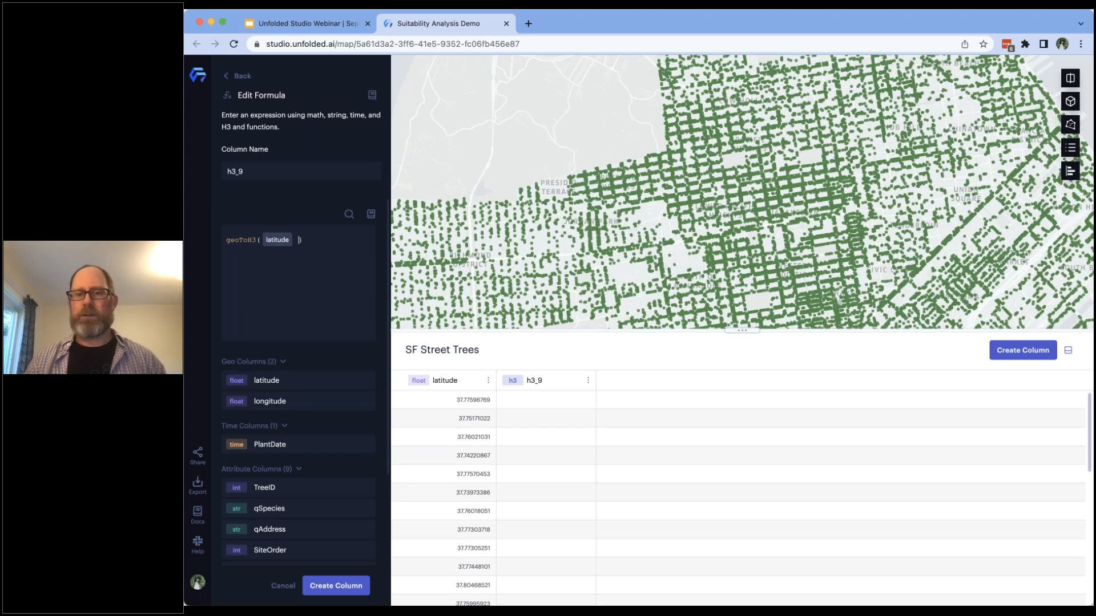
{"action": "type", "text": ", long"}
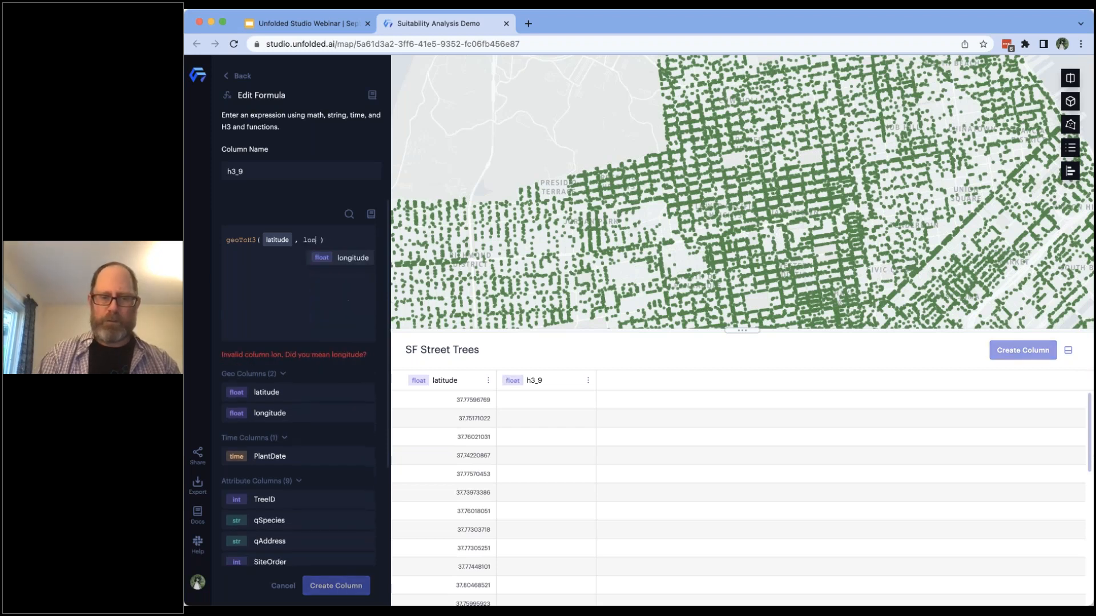
{"action": "left_click", "coordinate": [297, 413]}
{"action": "left_click_drag", "start_coordinate": [320, 240], "coordinate": [302, 238]}
{"action": "key", "text": "BackSpace"}
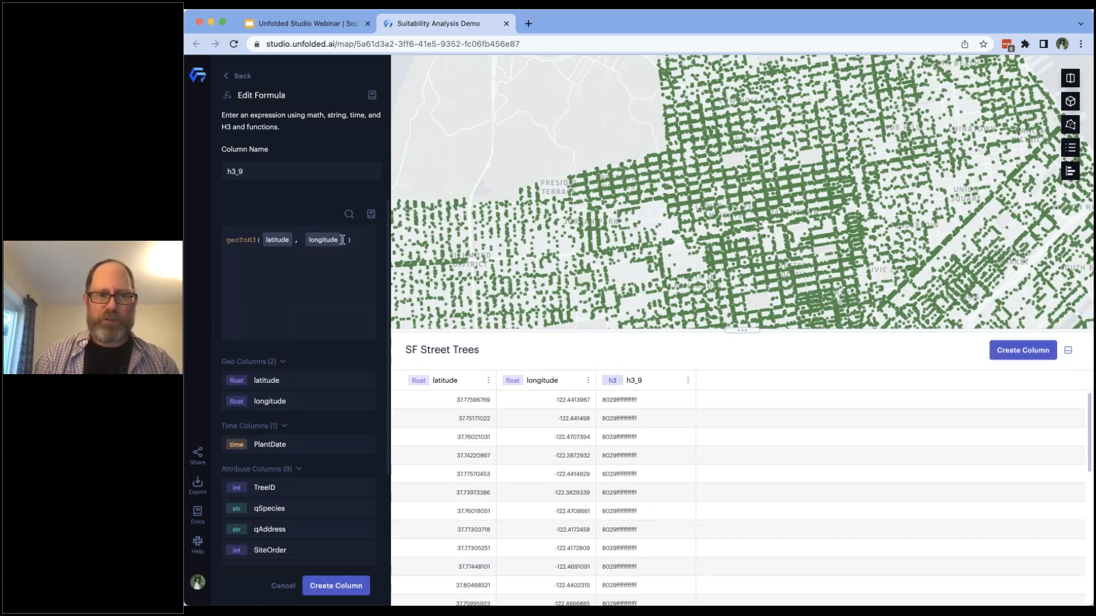
{"action": "type", "text": ",  "}
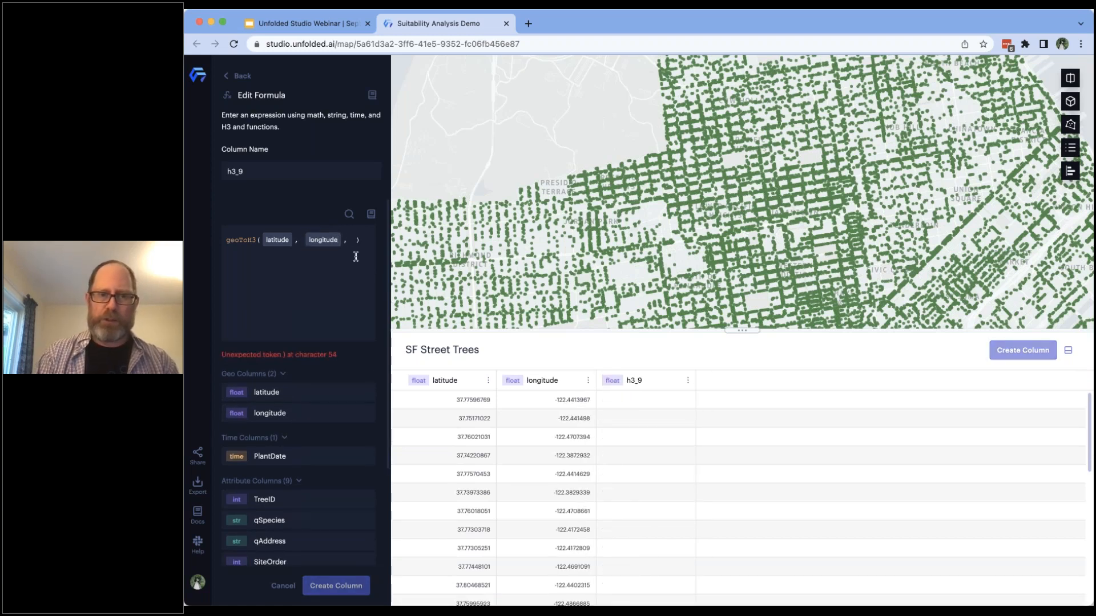
{"action": "type", "text": "9"}
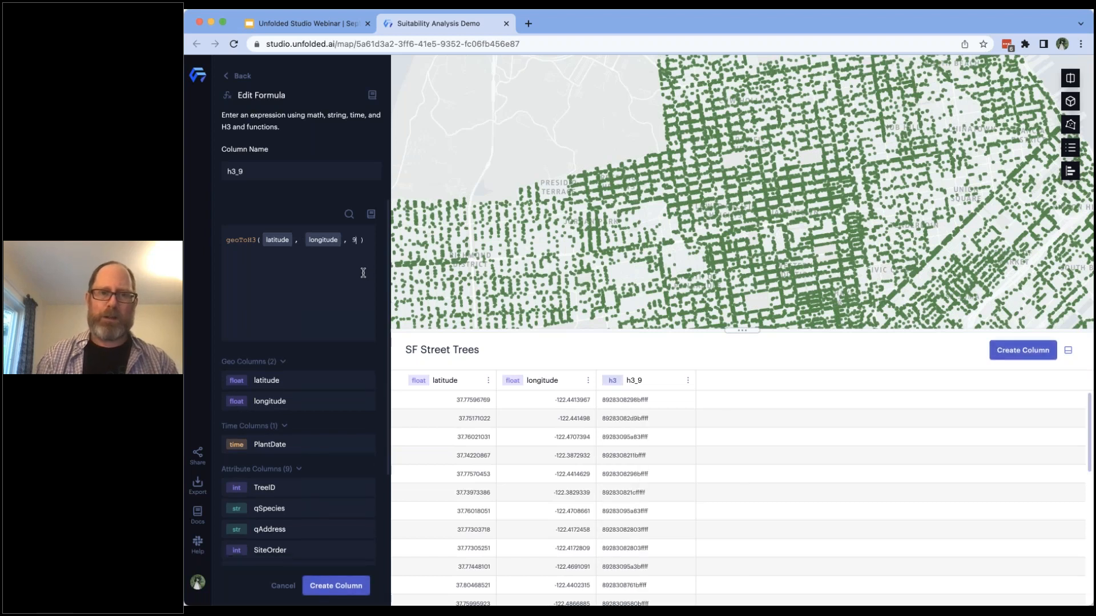
{"action": "left_click", "coordinate": [338, 586]}
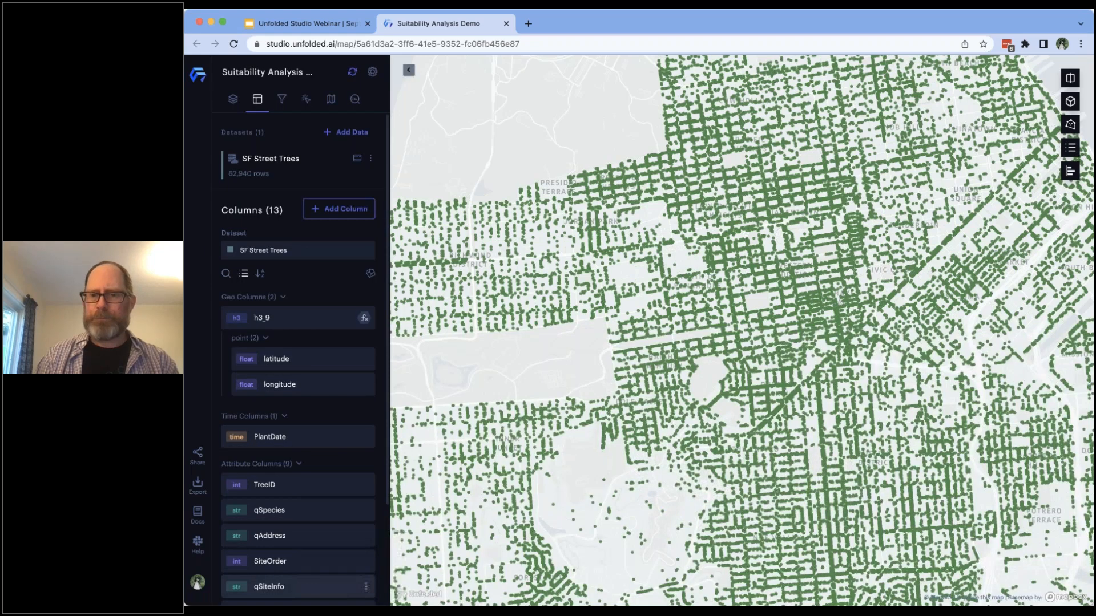
Step: Add a new map layer and name it "trees, h3 res 9"
{"action": "left_click", "coordinate": [233, 100]}
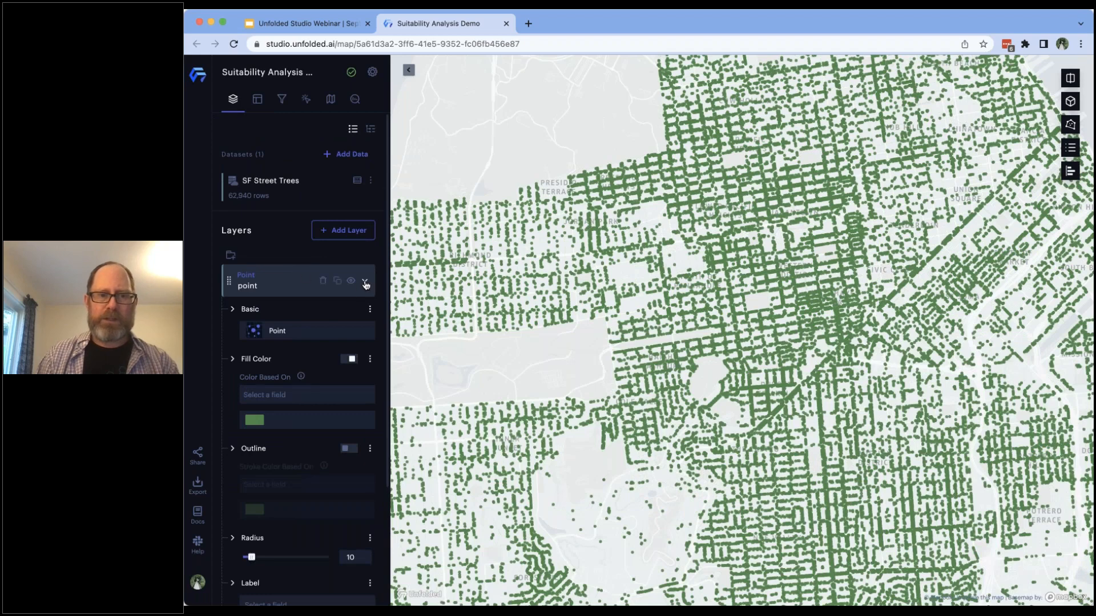
{"action": "left_click", "coordinate": [365, 282]}
{"action": "left_click", "coordinate": [345, 231]}
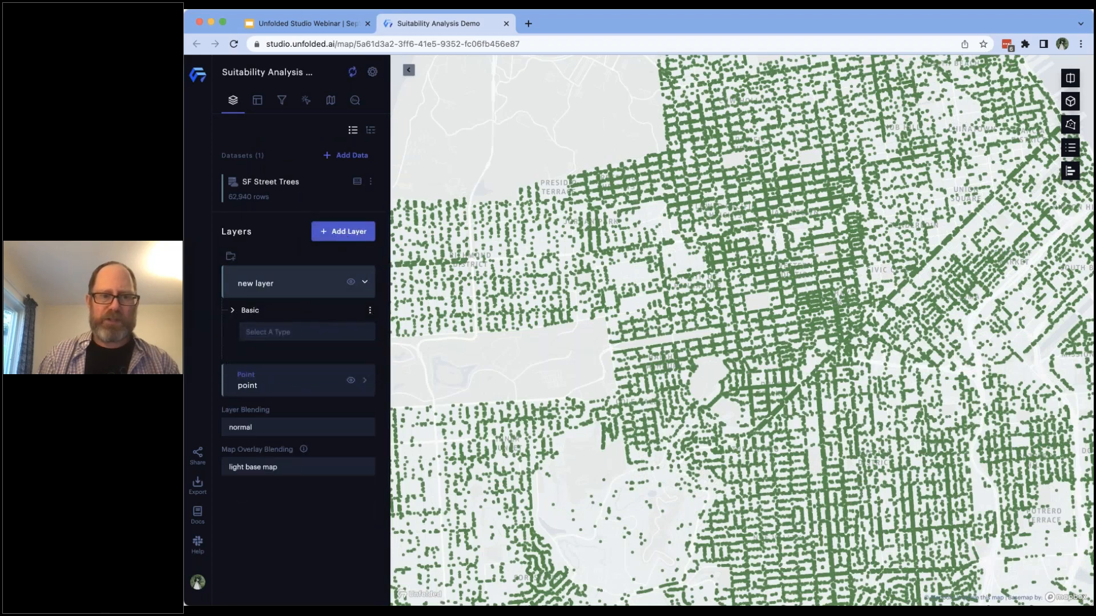
{"action": "left_click", "coordinate": [301, 282]}
{"action": "left_click_drag", "start_coordinate": [300, 282], "coordinate": [215, 285]}
{"action": "type", "text": "trees, h3 res 9"}
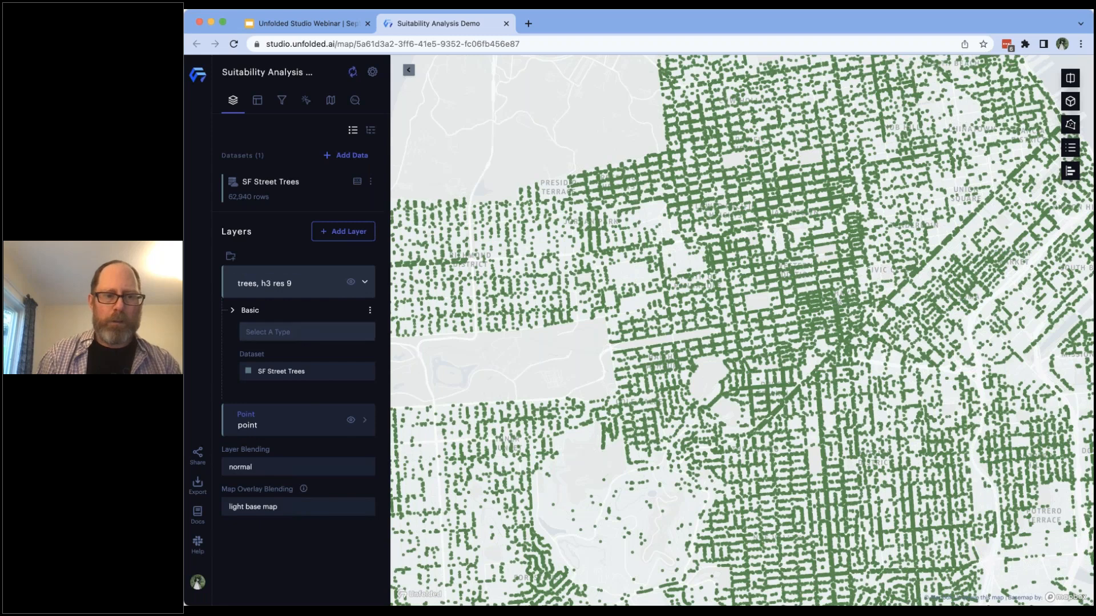
Step: Set the new layer's type to H3, inspect the hexagons over the city, and collapse the layer's settings
{"action": "left_click", "coordinate": [296, 332]}
{"action": "scroll", "coordinate": [273, 474], "scroll_direction": "down", "scroll_amount": 5}
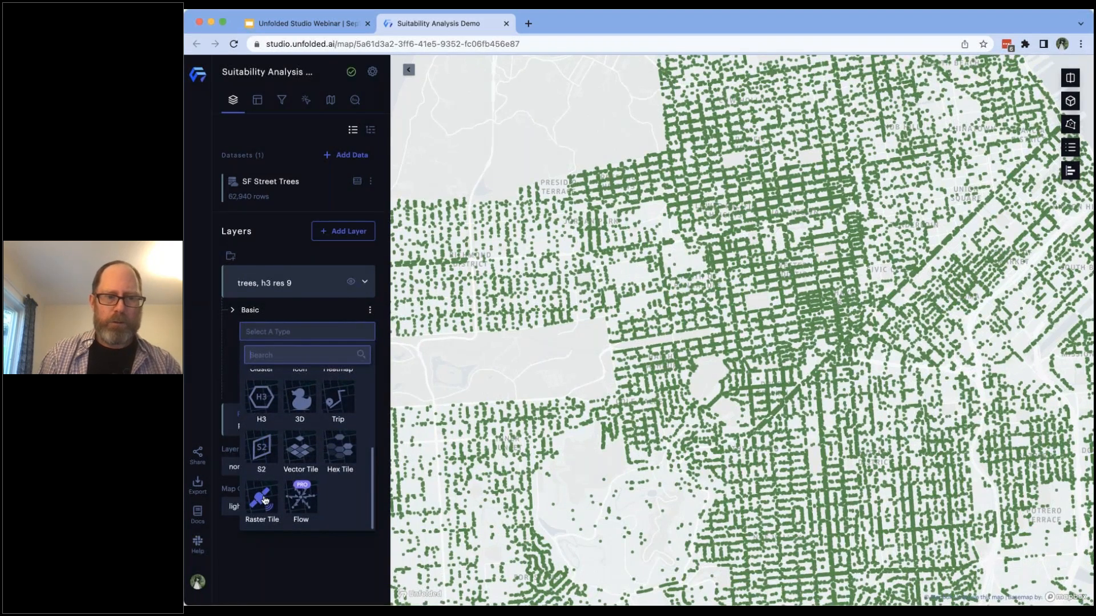
{"action": "left_click", "coordinate": [264, 400]}
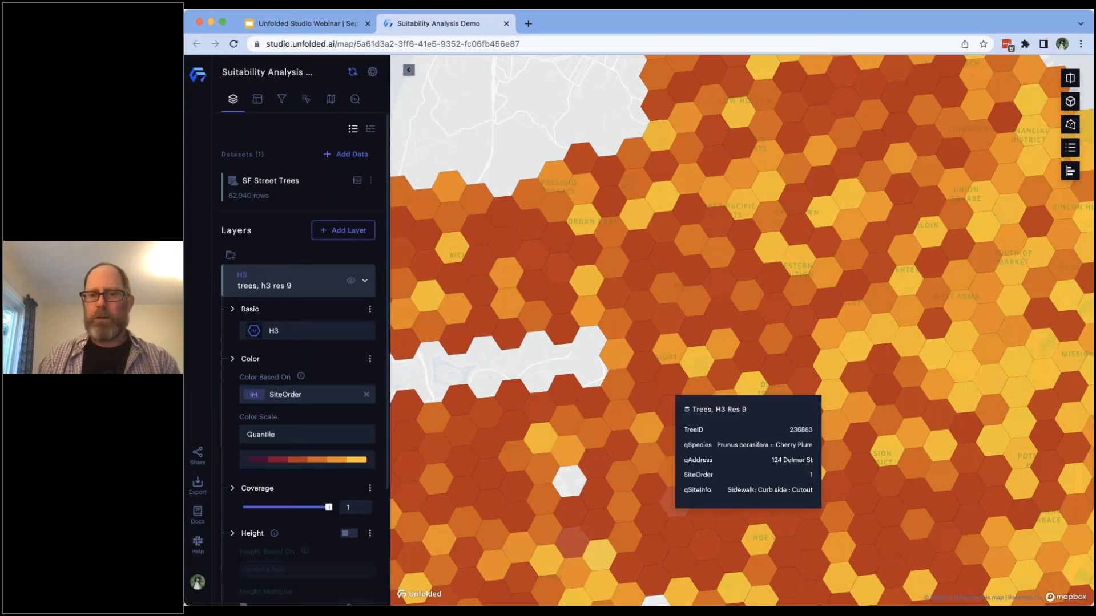
{"action": "scroll", "coordinate": [665, 383], "scroll_direction": "down", "scroll_amount": 5}
{"action": "scroll", "coordinate": [665, 382], "scroll_direction": "down", "scroll_amount": 2}
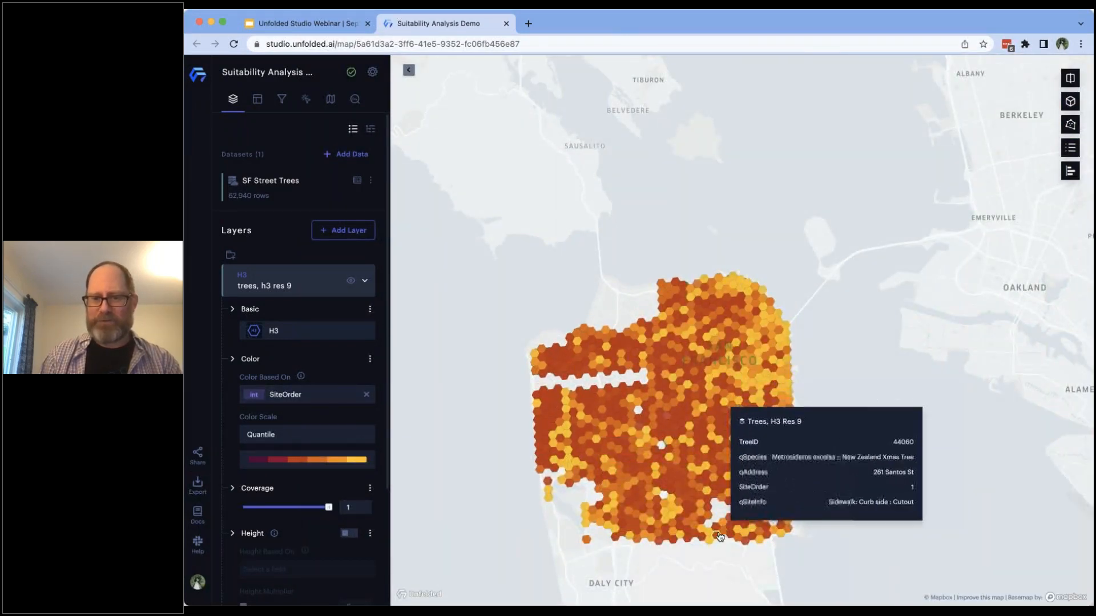
{"action": "scroll", "coordinate": [677, 446], "scroll_direction": "up", "scroll_amount": 5}
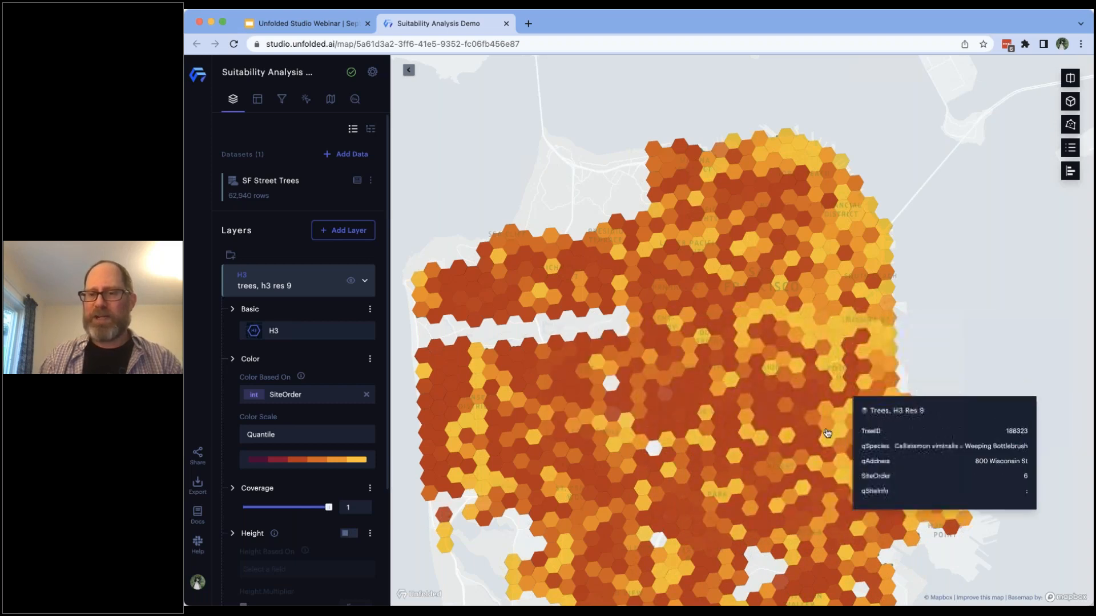
{"action": "left_click", "coordinate": [364, 281]}
Step: Set up a Group By on the h3_9 column that includes only TreeID, aggregated by Count
{"action": "left_click", "coordinate": [257, 100]}
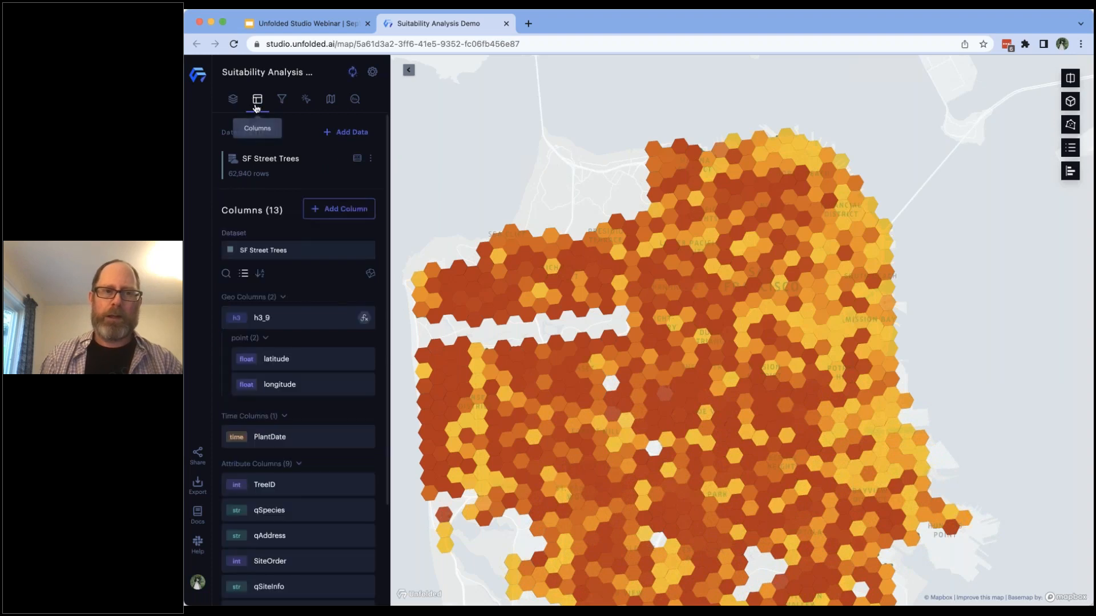
{"action": "left_click", "coordinate": [366, 318]}
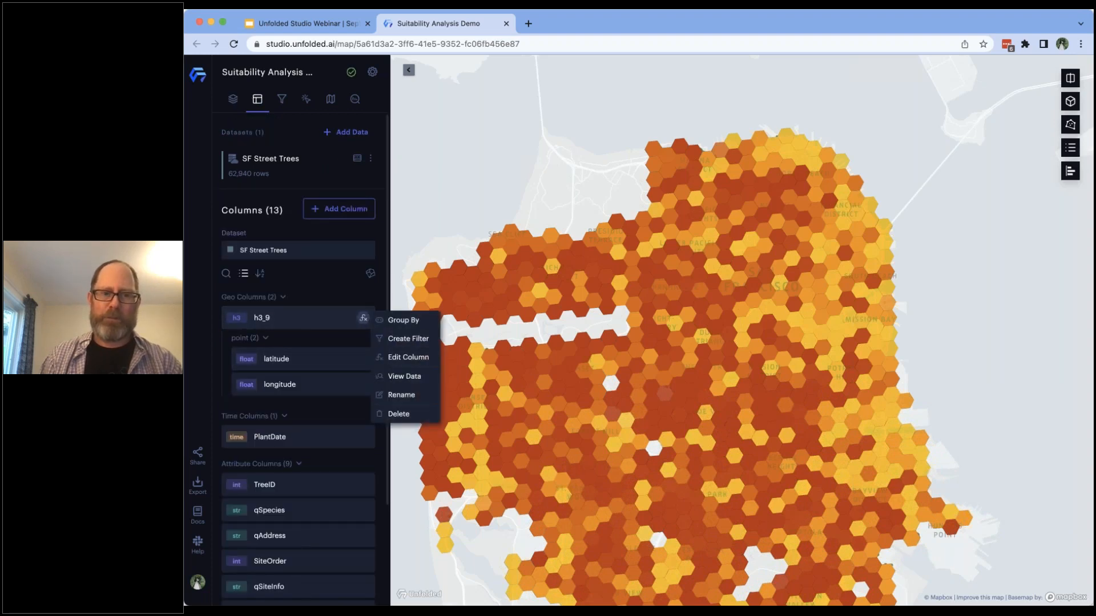
{"action": "left_click", "coordinate": [393, 321]}
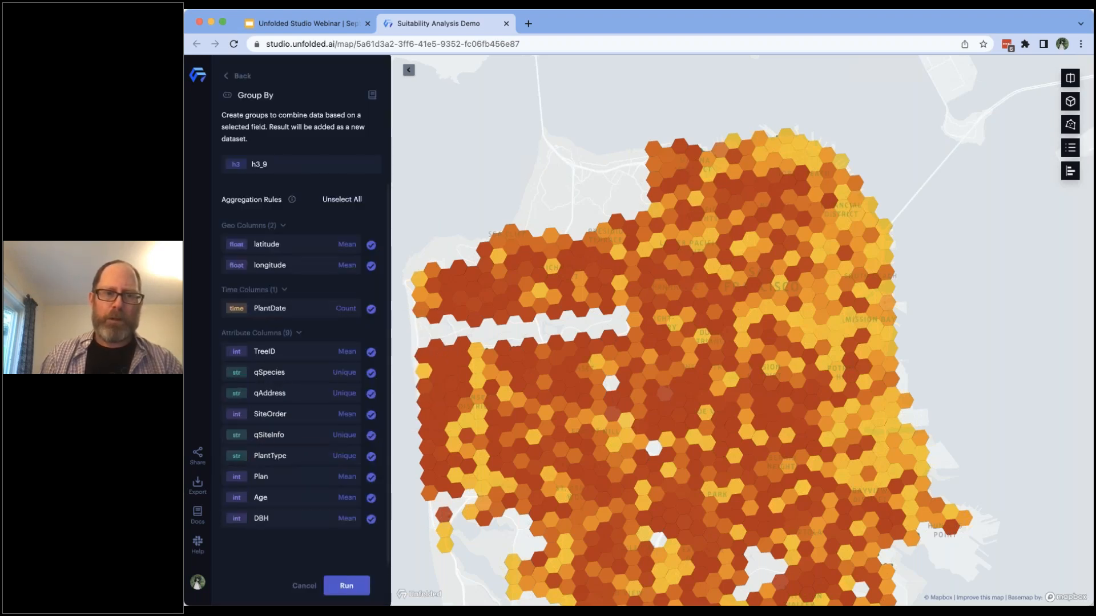
{"action": "left_click", "coordinate": [342, 199]}
{"action": "left_click", "coordinate": [370, 352]}
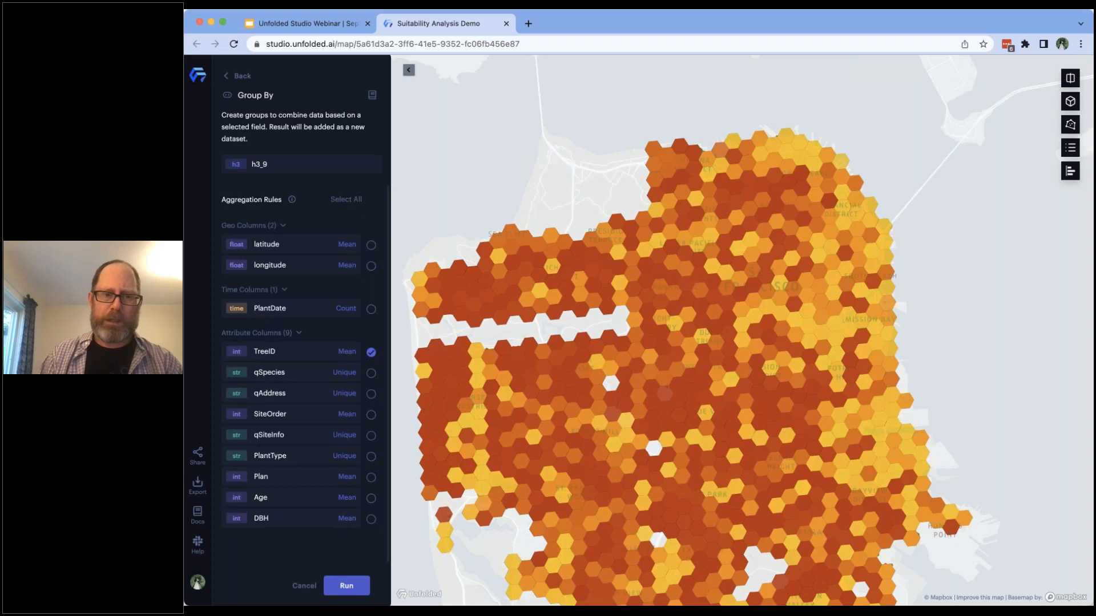
{"action": "left_click", "coordinate": [347, 352]}
{"action": "left_click", "coordinate": [377, 380]}
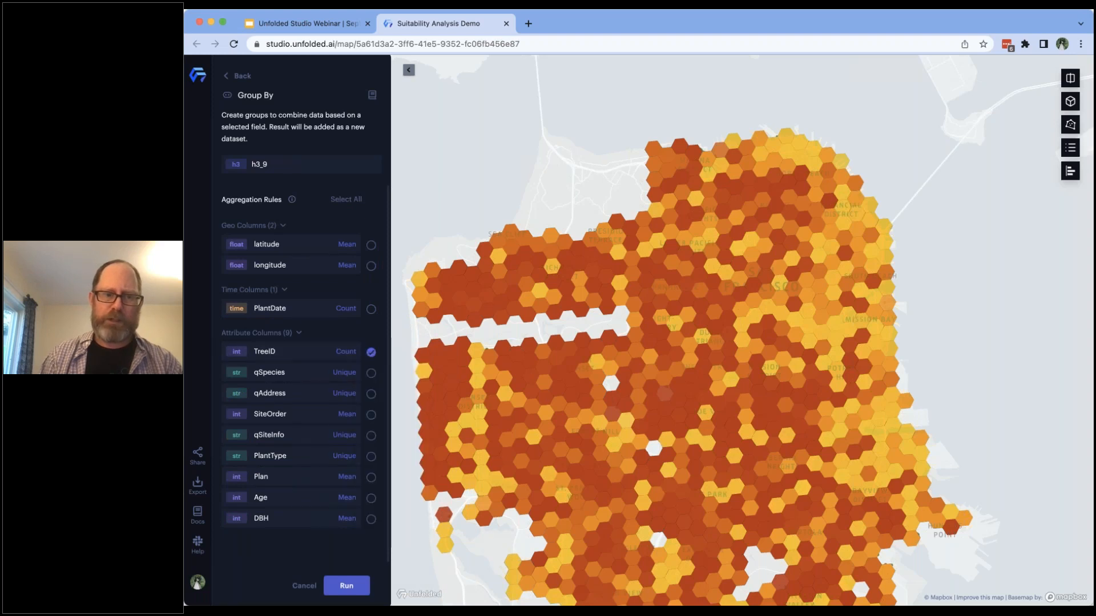
Step: Run the Group By, confirm its result as a new dataset, and return to the map's layers
{"action": "left_click", "coordinate": [347, 586]}
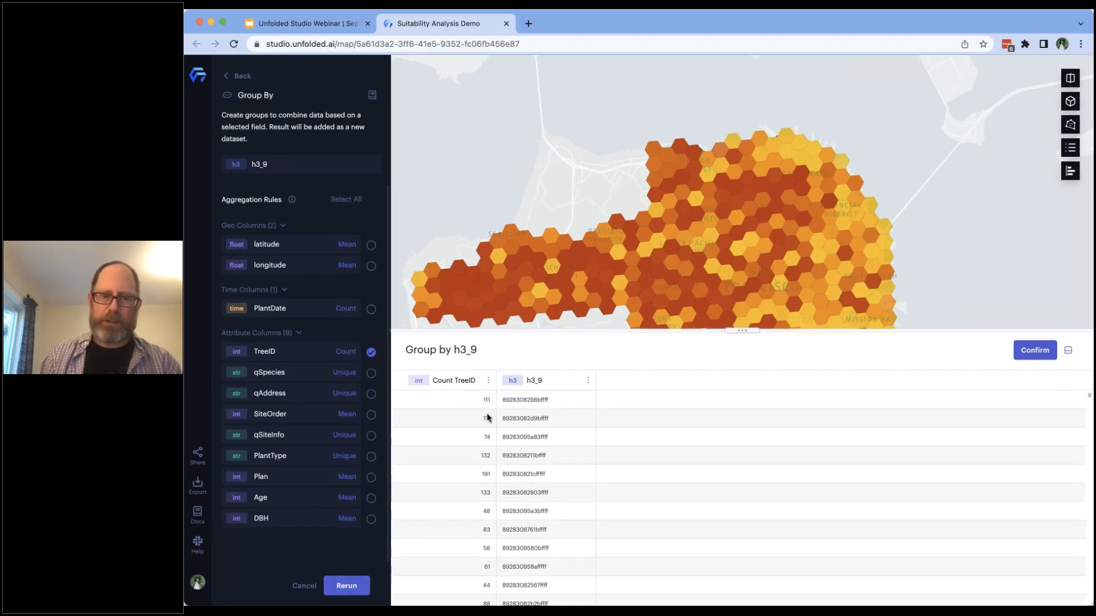
{"action": "left_click", "coordinate": [1034, 350]}
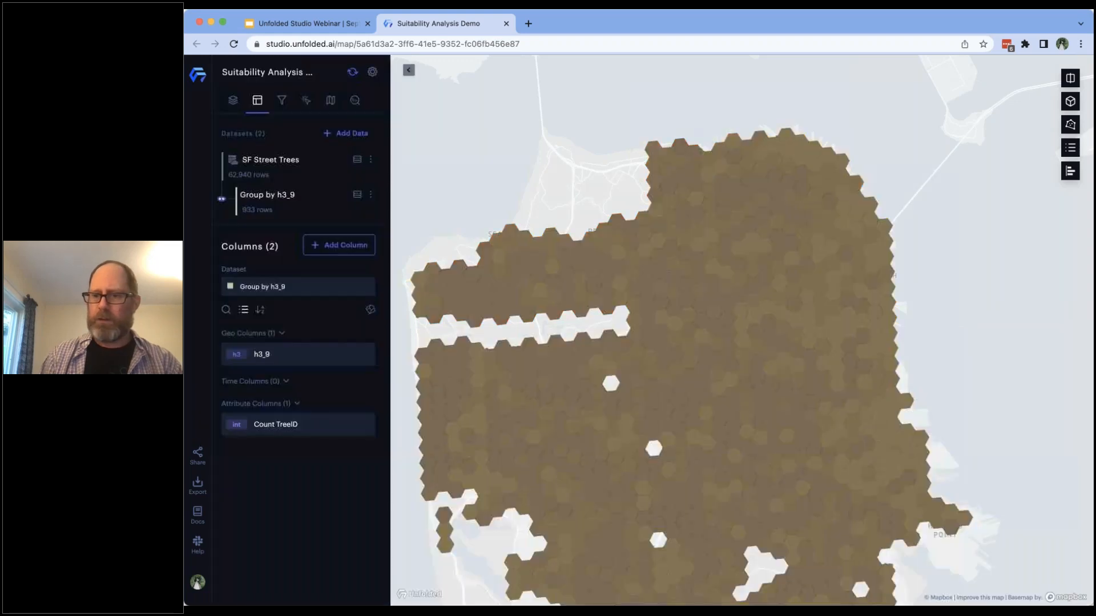
{"action": "left_click", "coordinate": [232, 101]}
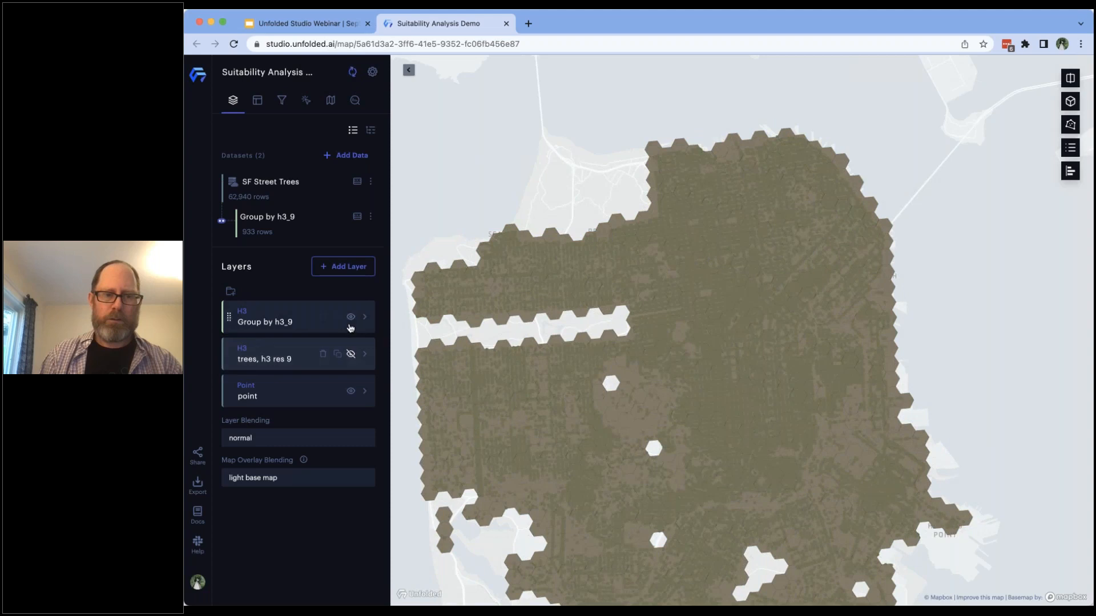
Step: Color the Group by h3_9 layer by Count TreeID, and hide the point layer
{"action": "left_click", "coordinate": [364, 316]}
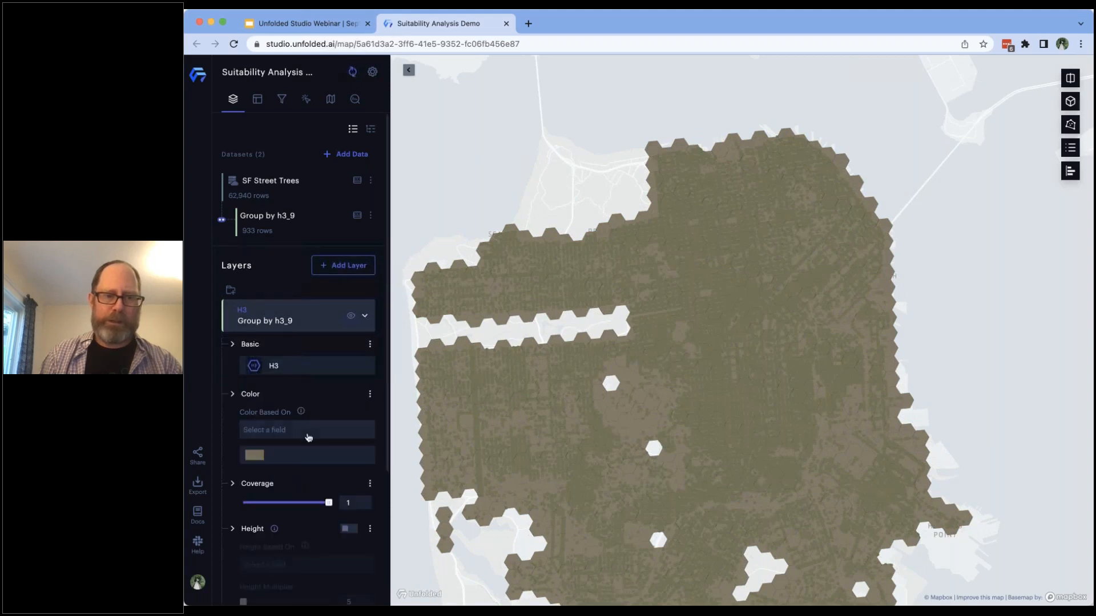
{"action": "left_click", "coordinate": [319, 430]}
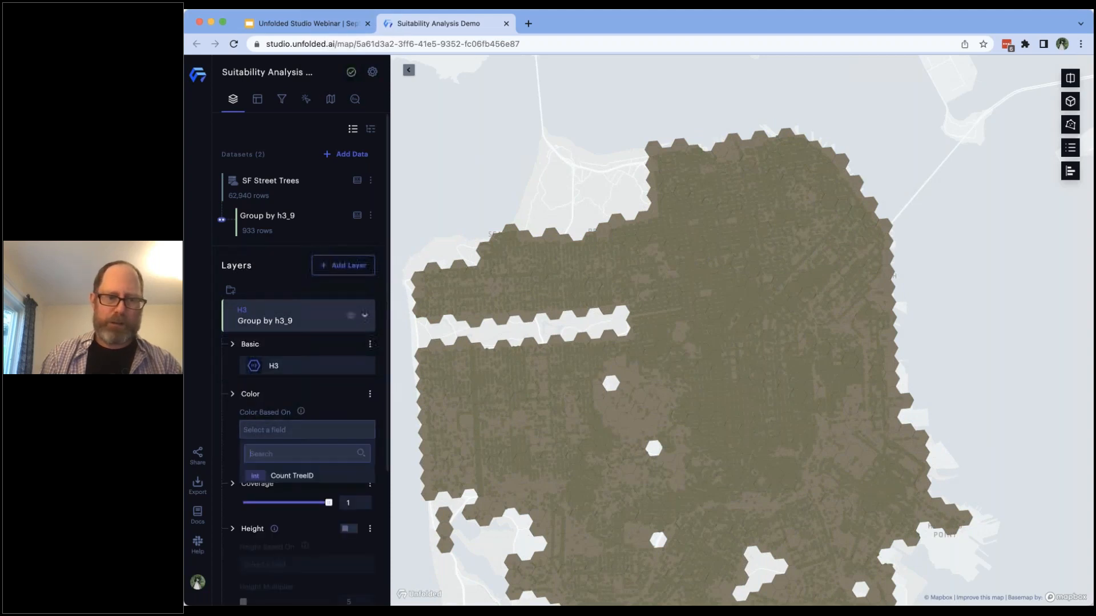
{"action": "left_click", "coordinate": [309, 477]}
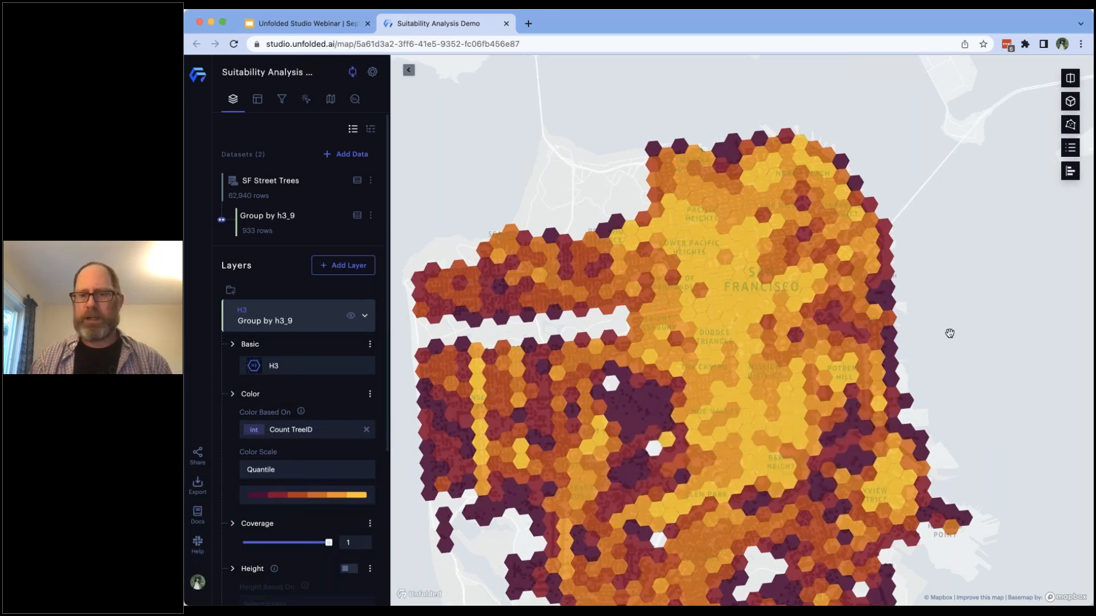
{"action": "scroll", "coordinate": [949, 335], "scroll_direction": "down", "scroll_amount": 5}
{"action": "scroll", "coordinate": [949, 334], "scroll_direction": "up", "scroll_amount": 2}
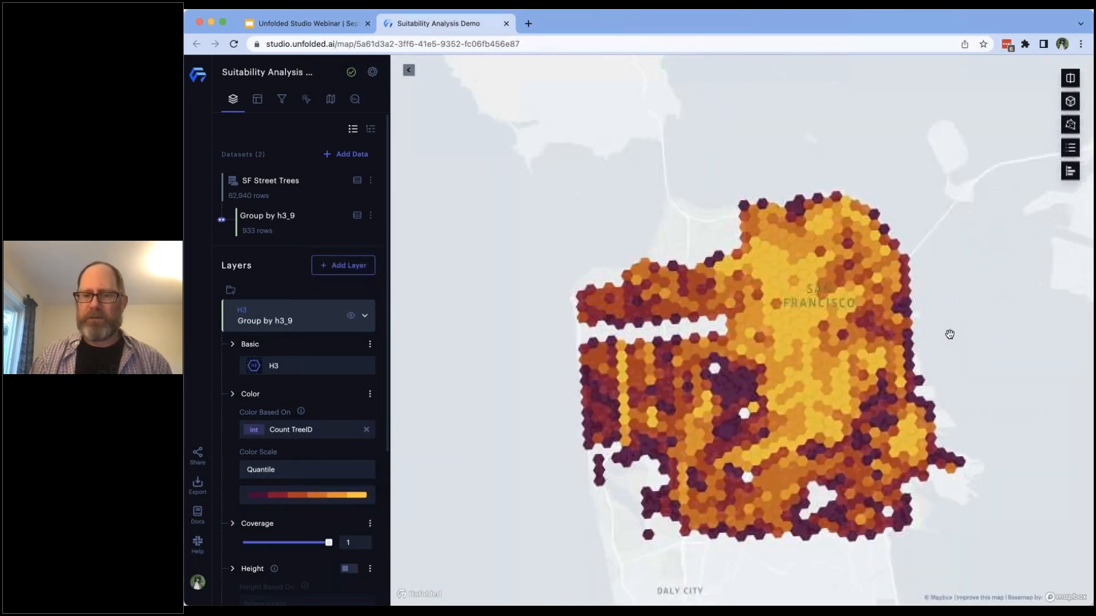
{"action": "left_click", "coordinate": [365, 318]}
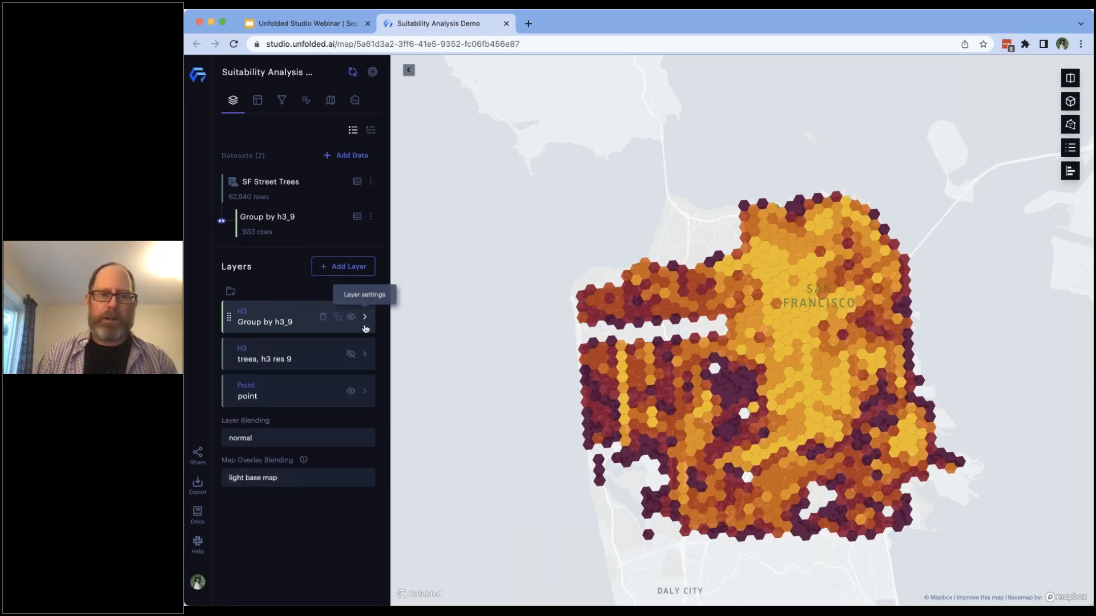
{"action": "left_click", "coordinate": [351, 392]}
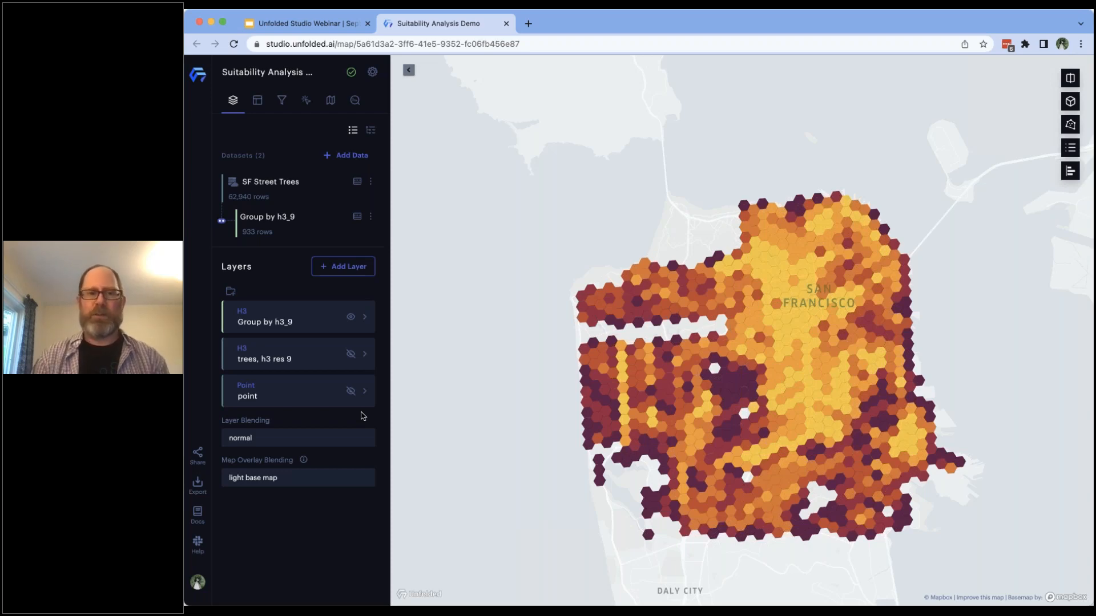
Step: Add the OpenStreetMap: US Buildings hex tile dataset from the Data Catalog, and hide the Group by h3_9 layer
{"action": "left_click", "coordinate": [348, 157]}
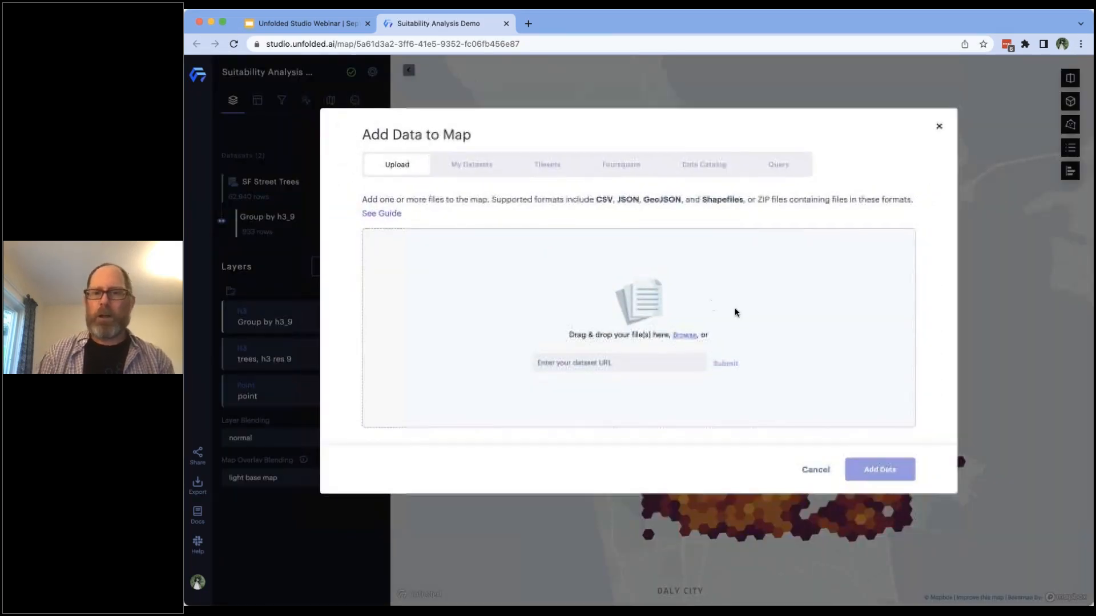
{"action": "left_click", "coordinate": [722, 165]}
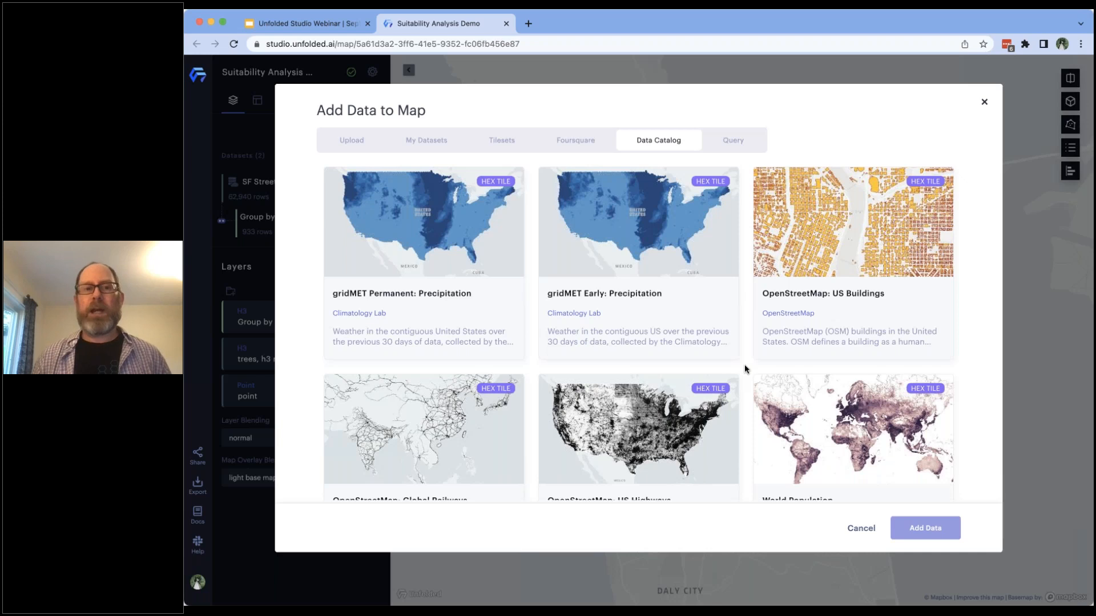
{"action": "left_click", "coordinate": [888, 286]}
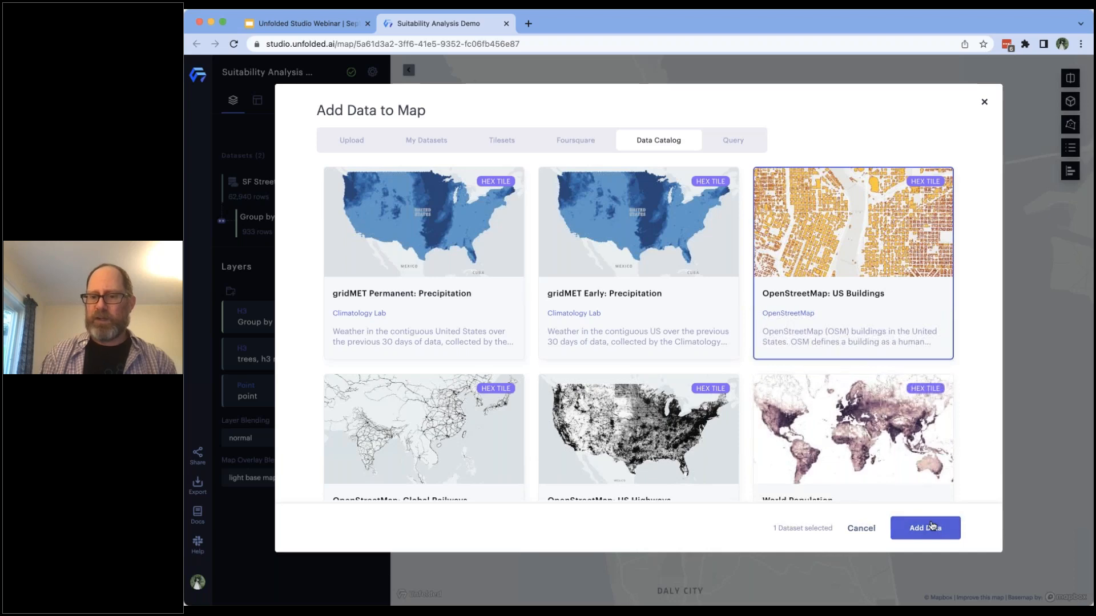
{"action": "left_click", "coordinate": [925, 528]}
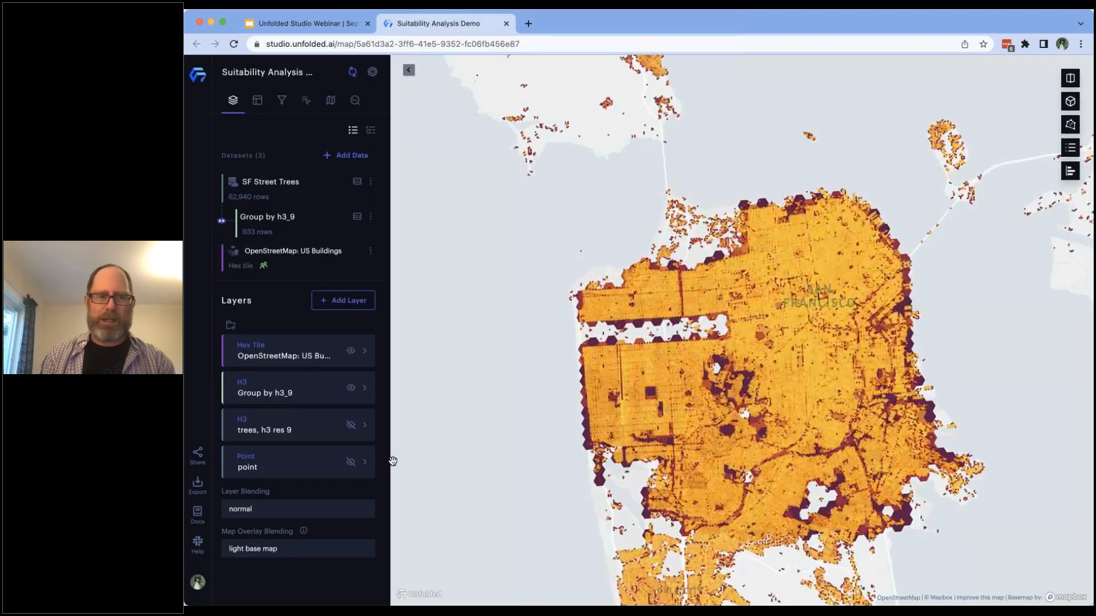
{"action": "left_click", "coordinate": [351, 387]}
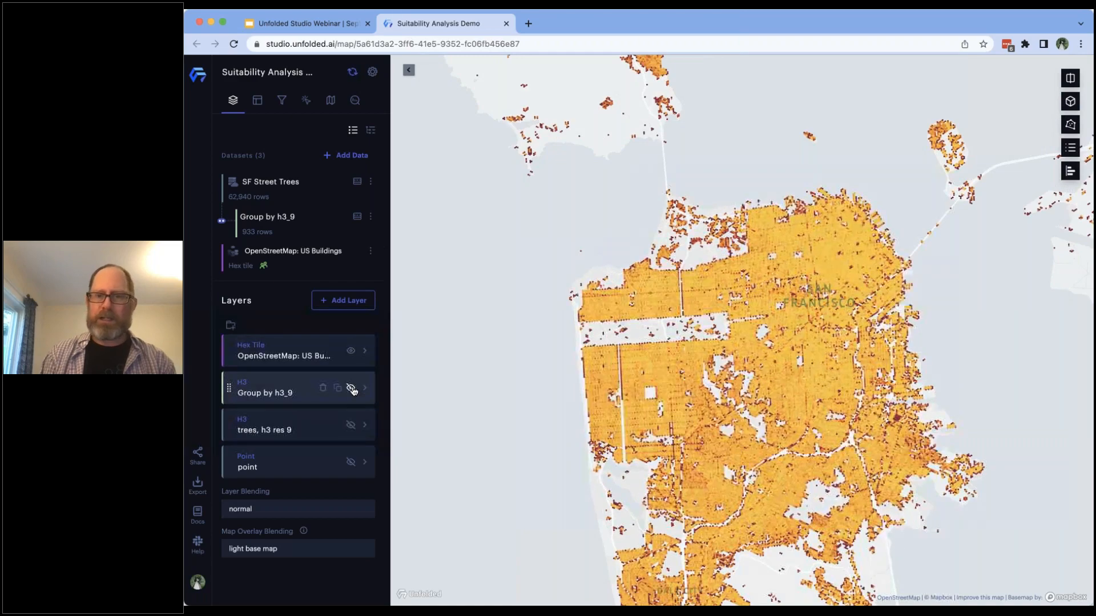
Step: Examine the US Buildings hex tiles from the West Coast down to San Francisco's street blocks, including the building_count values
{"action": "scroll", "coordinate": [805, 379], "scroll_direction": "down", "scroll_amount": 5}
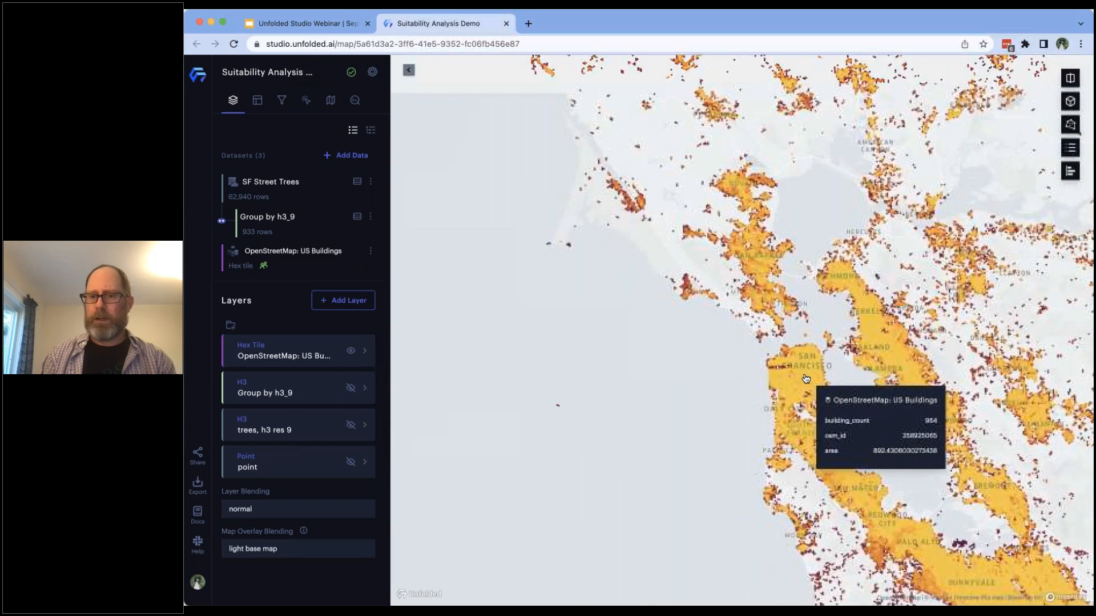
{"action": "scroll", "coordinate": [805, 379], "scroll_direction": "down", "scroll_amount": 5}
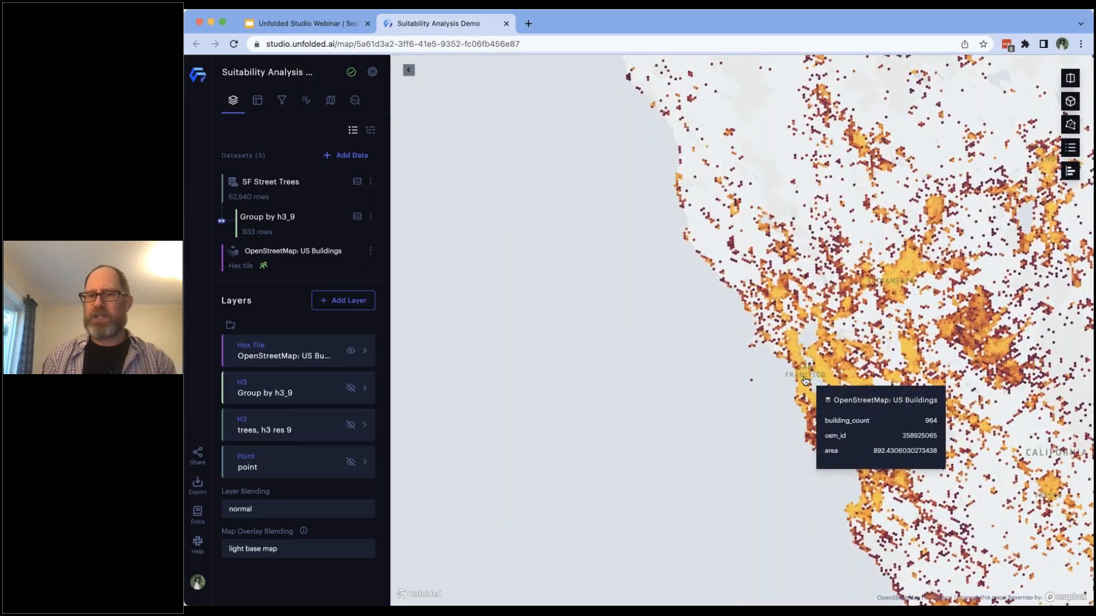
{"action": "scroll", "coordinate": [777, 463], "scroll_direction": "down", "scroll_amount": 5}
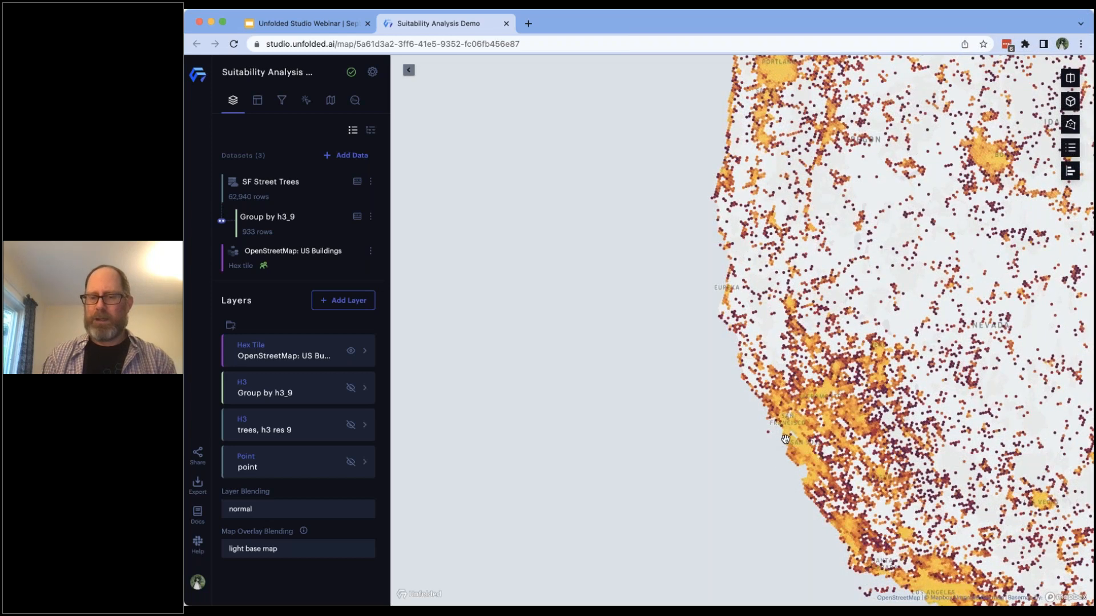
{"action": "scroll", "coordinate": [785, 438], "scroll_direction": "up", "scroll_amount": 5}
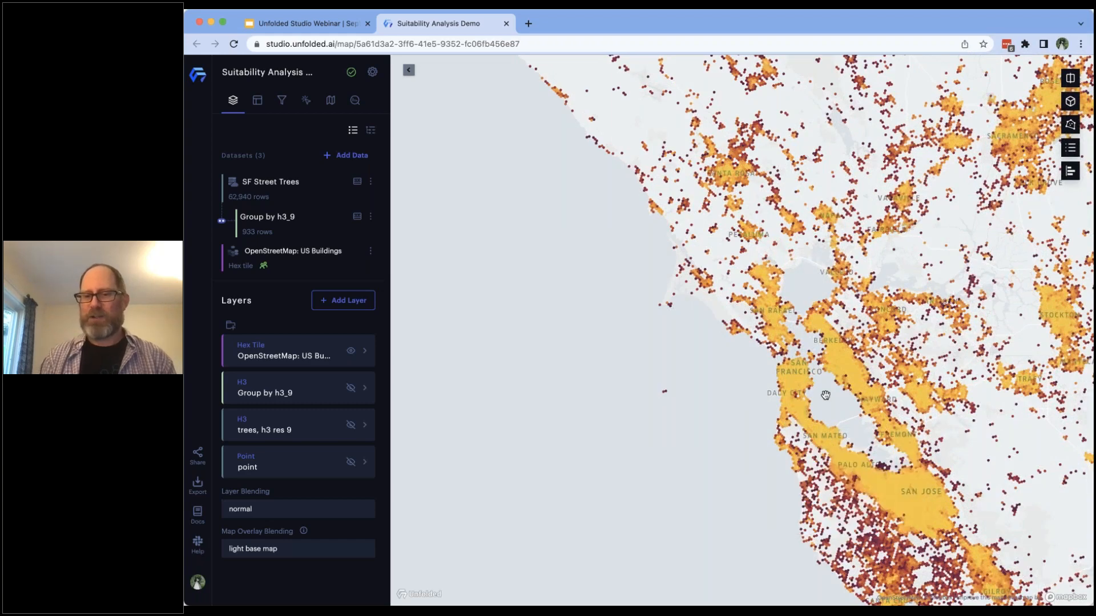
{"action": "left_click_drag", "start_coordinate": [739, 418], "coordinate": [620, 452]}
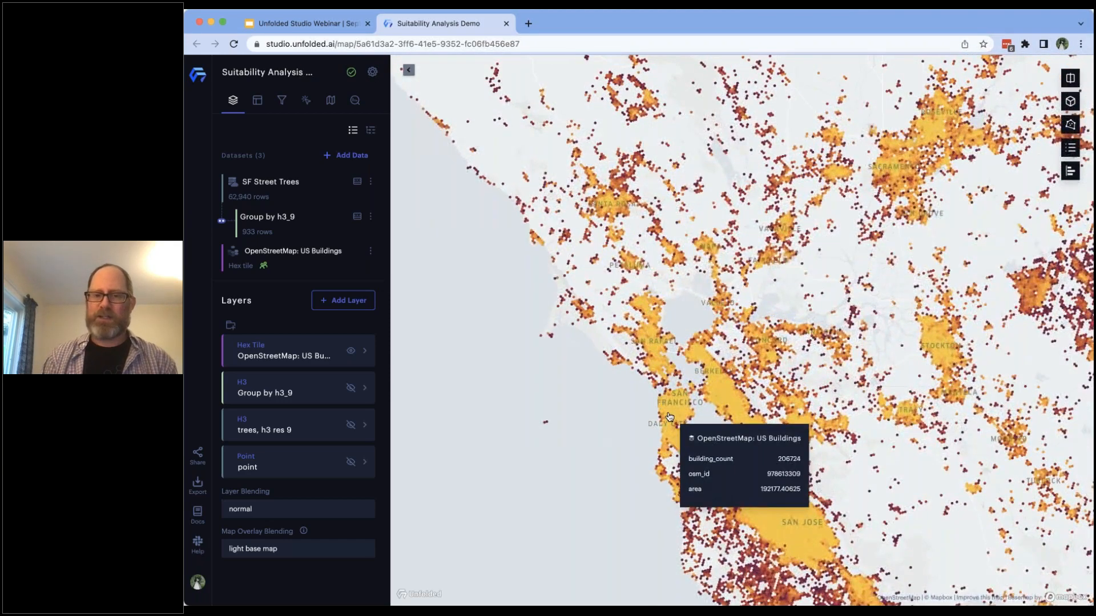
{"action": "scroll", "coordinate": [669, 417], "scroll_direction": "up", "scroll_amount": 5}
{"action": "scroll", "coordinate": [669, 417], "scroll_direction": "up", "scroll_amount": 5}
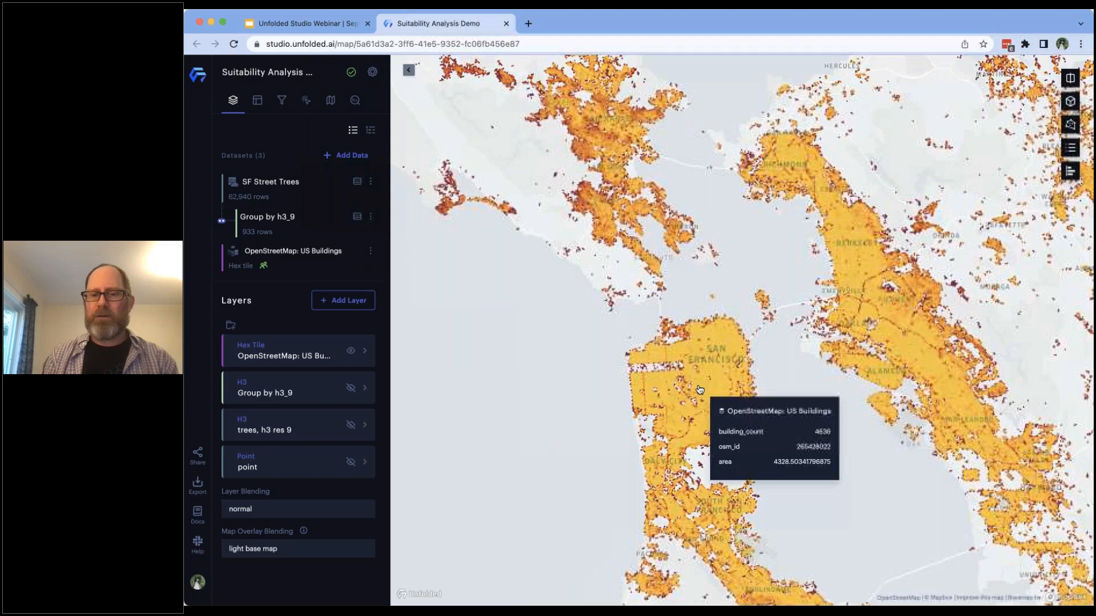
{"action": "scroll", "coordinate": [699, 389], "scroll_direction": "up", "scroll_amount": 3}
{"action": "scroll", "coordinate": [699, 385], "scroll_direction": "up", "scroll_amount": 4}
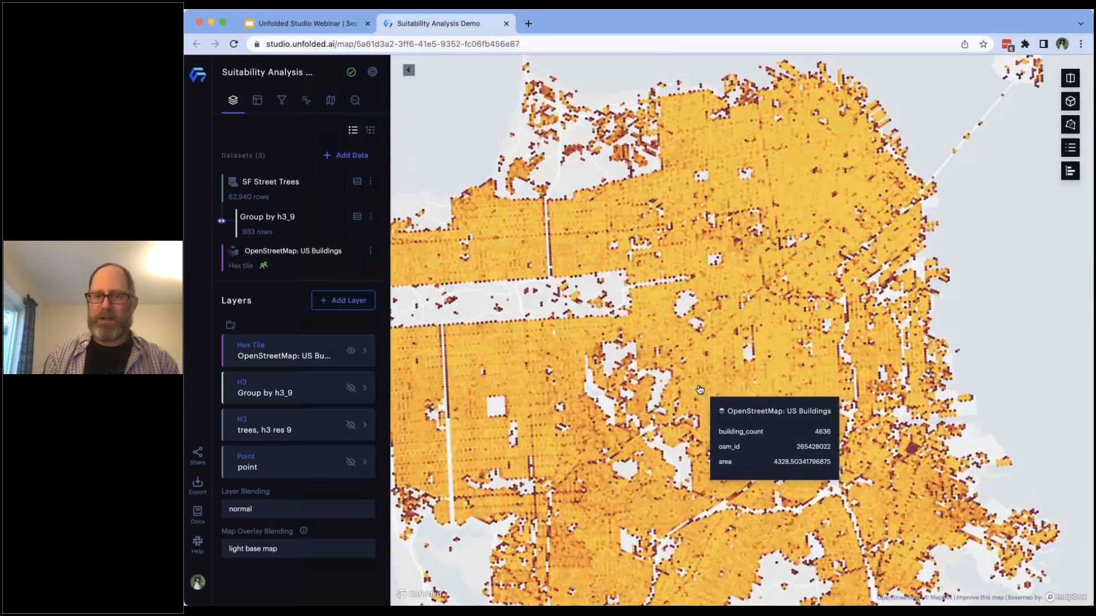
{"action": "scroll", "coordinate": [722, 347], "scroll_direction": "up", "scroll_amount": 5}
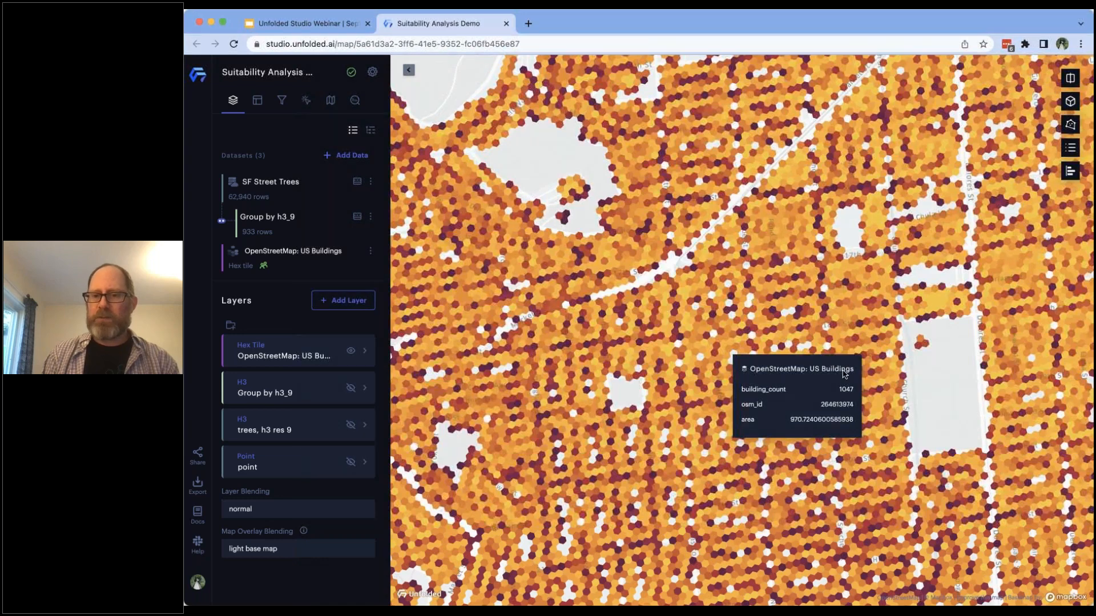
{"action": "scroll", "coordinate": [873, 371], "scroll_direction": "up", "scroll_amount": 3}
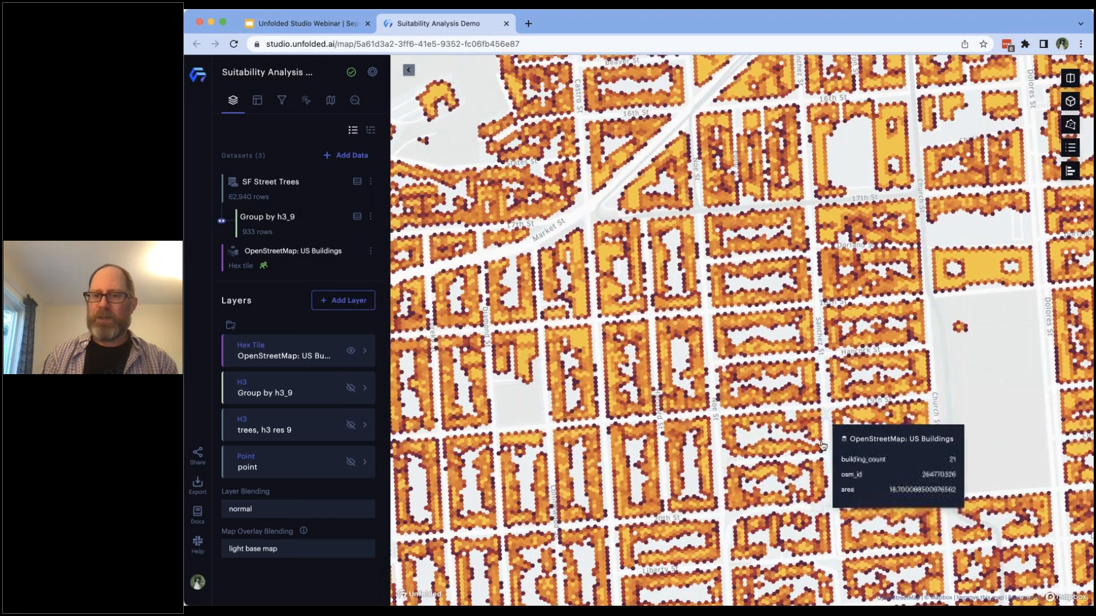
{"action": "mouse_move", "coordinate": [822, 445]}
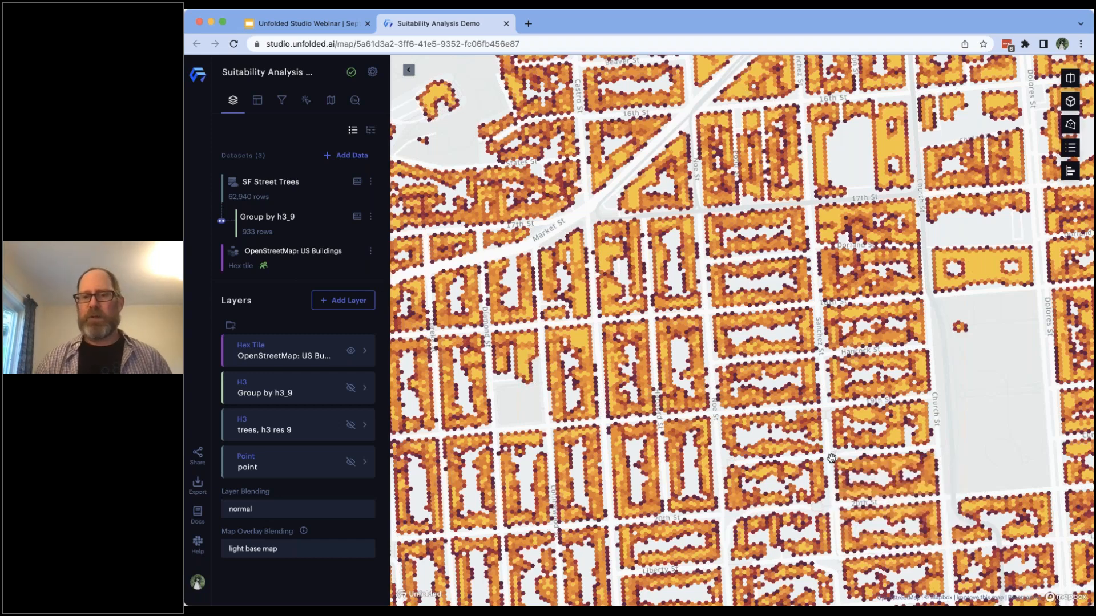
{"action": "scroll", "coordinate": [831, 458], "scroll_direction": "down", "scroll_amount": 5}
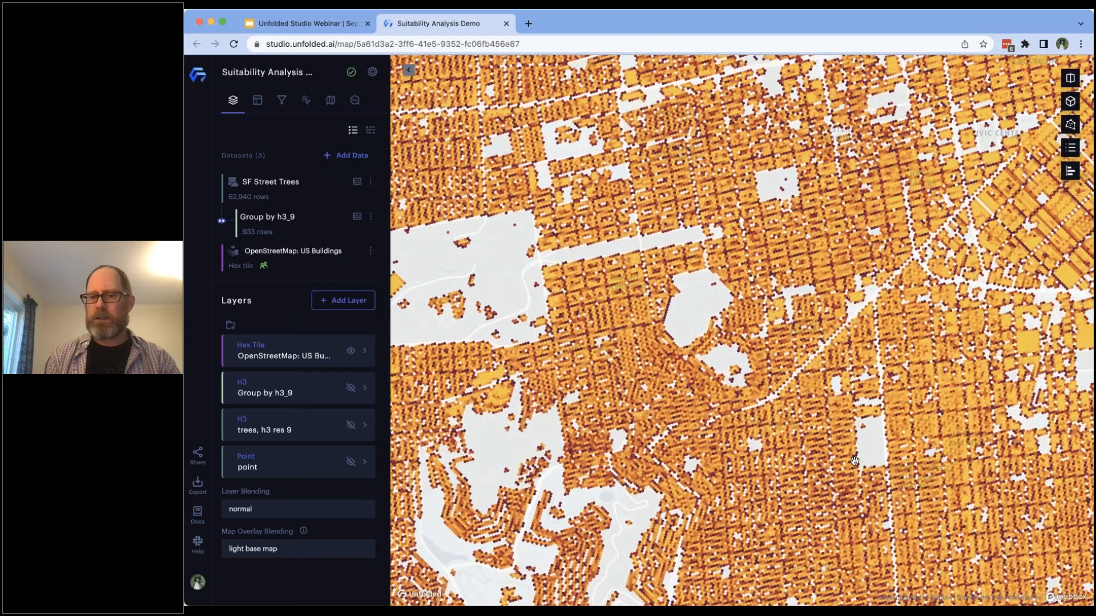
{"action": "scroll", "coordinate": [831, 458], "scroll_direction": "down", "scroll_amount": 5}
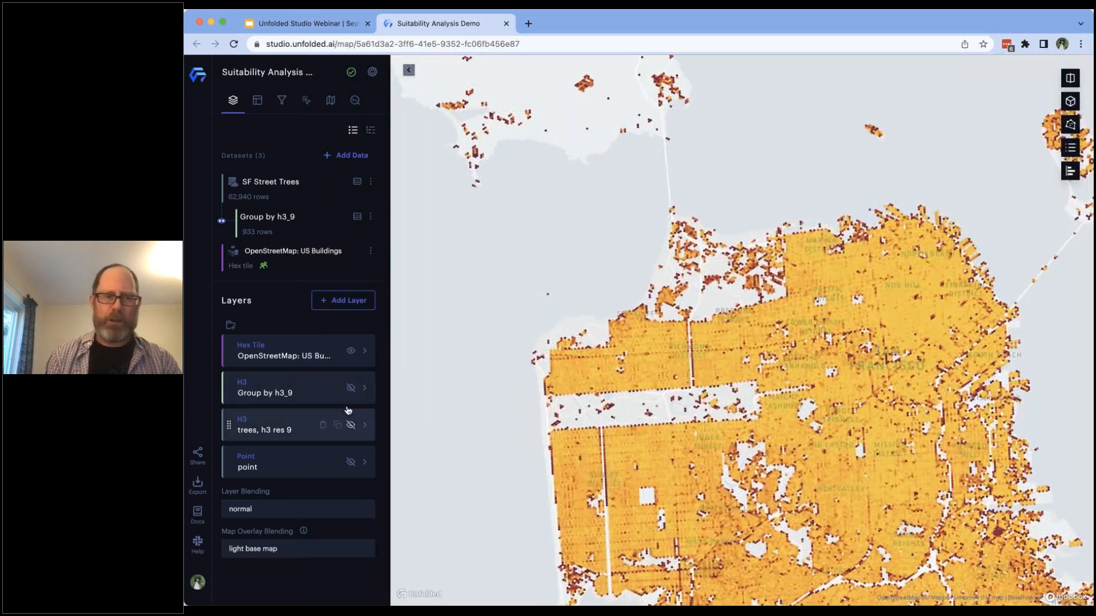
Step: Set up a Join of the Group by h3_9 dataset with OpenStreetMap: US Buildings, using h3_9 as the H3 index field
{"action": "left_click", "coordinate": [371, 217]}
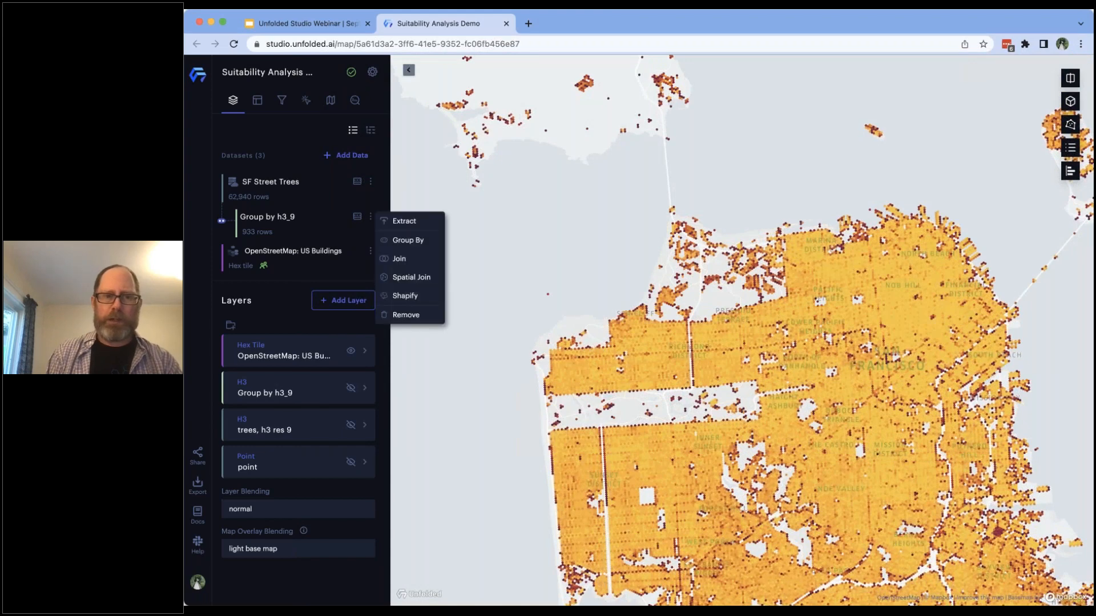
{"action": "left_click", "coordinate": [403, 259]}
{"action": "left_click", "coordinate": [311, 269]}
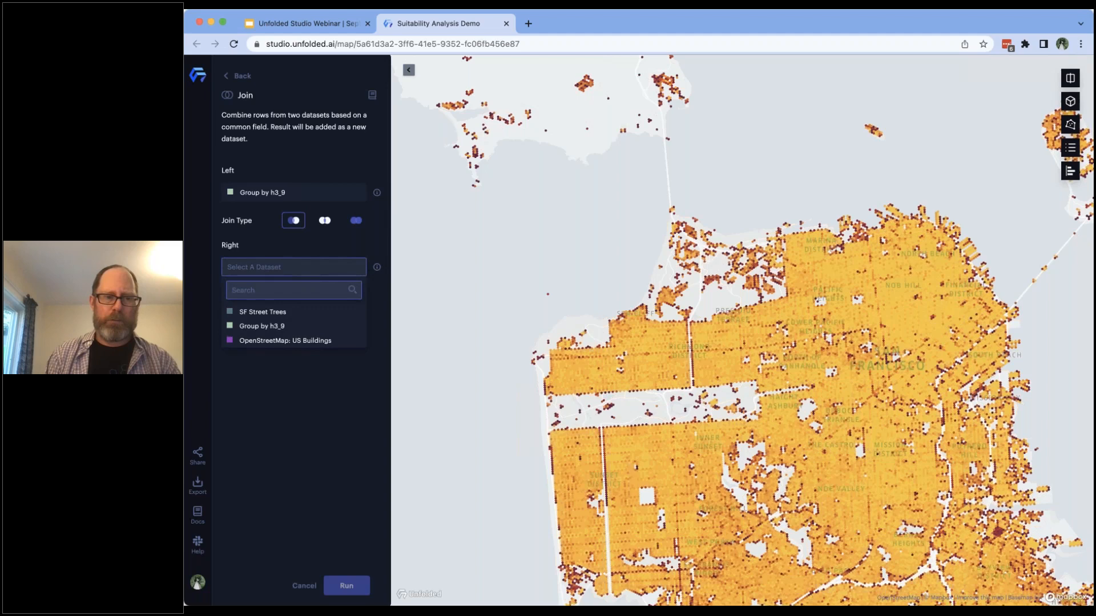
{"action": "left_click", "coordinate": [284, 340]}
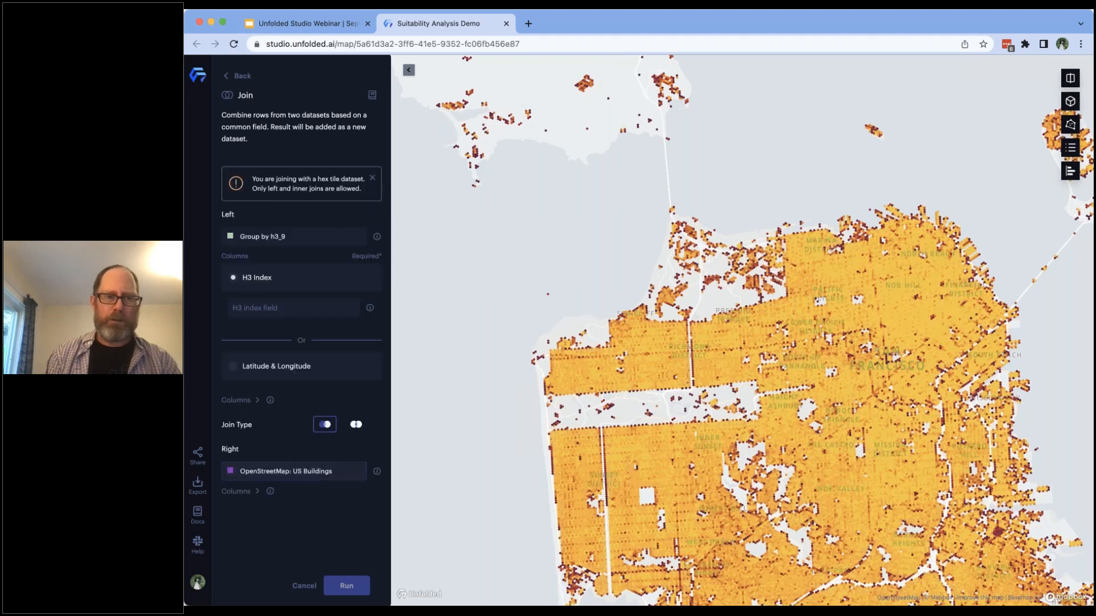
{"action": "left_click", "coordinate": [260, 308]}
{"action": "left_click", "coordinate": [271, 371]}
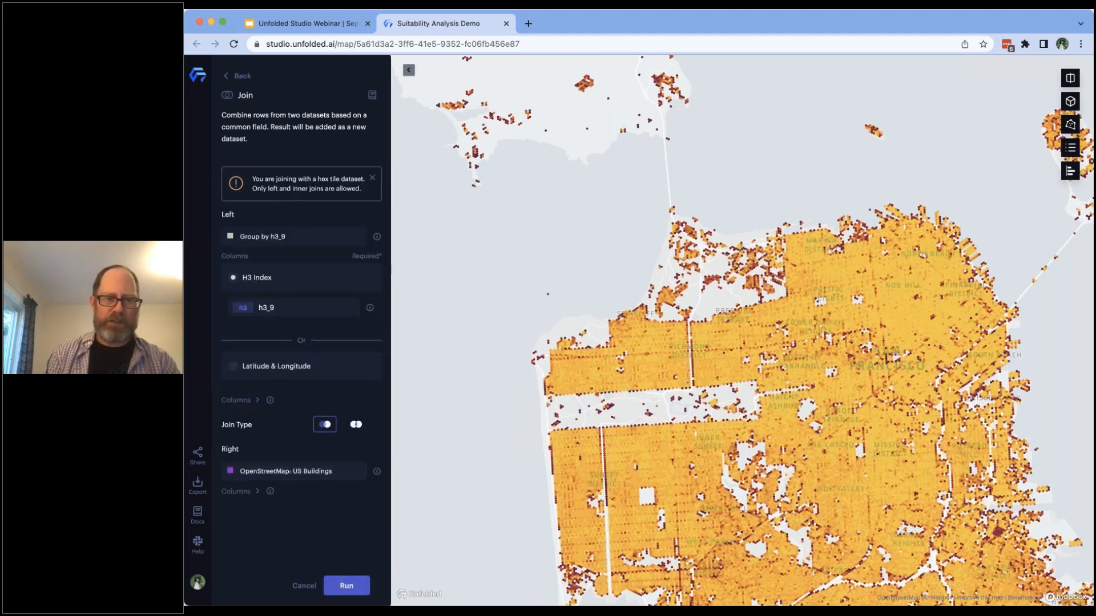
Step: Exclude osm_id and area from the joined building columns, run the join, and confirm its result as a new dataset
{"action": "left_click", "coordinate": [260, 491]}
{"action": "scroll", "coordinate": [330, 541], "scroll_direction": "down", "scroll_amount": 2}
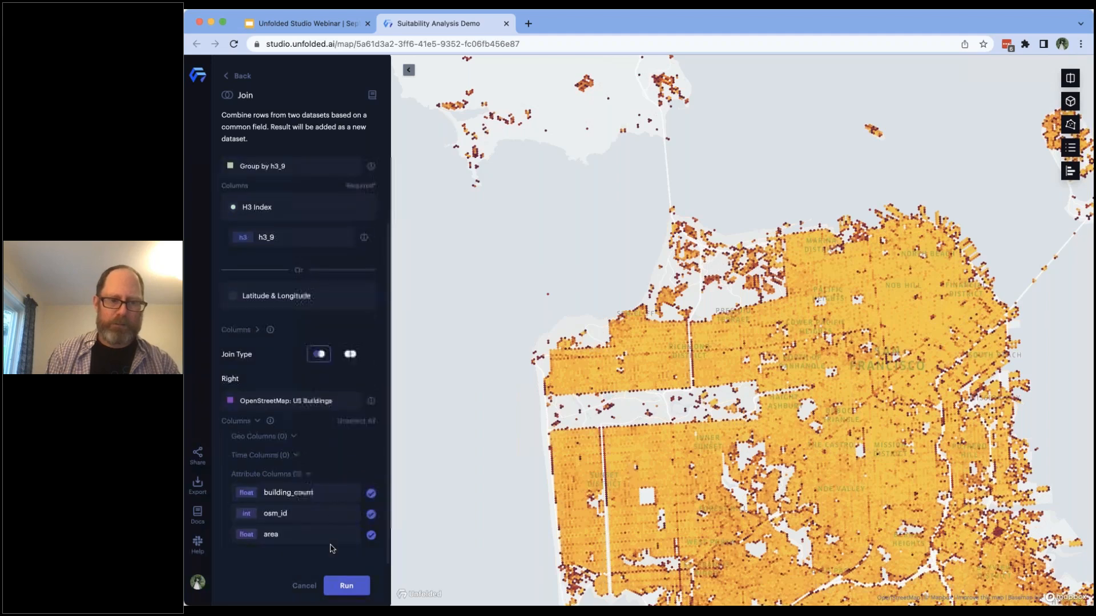
{"action": "left_click", "coordinate": [370, 514]}
{"action": "left_click", "coordinate": [371, 535]}
{"action": "left_click", "coordinate": [346, 586]}
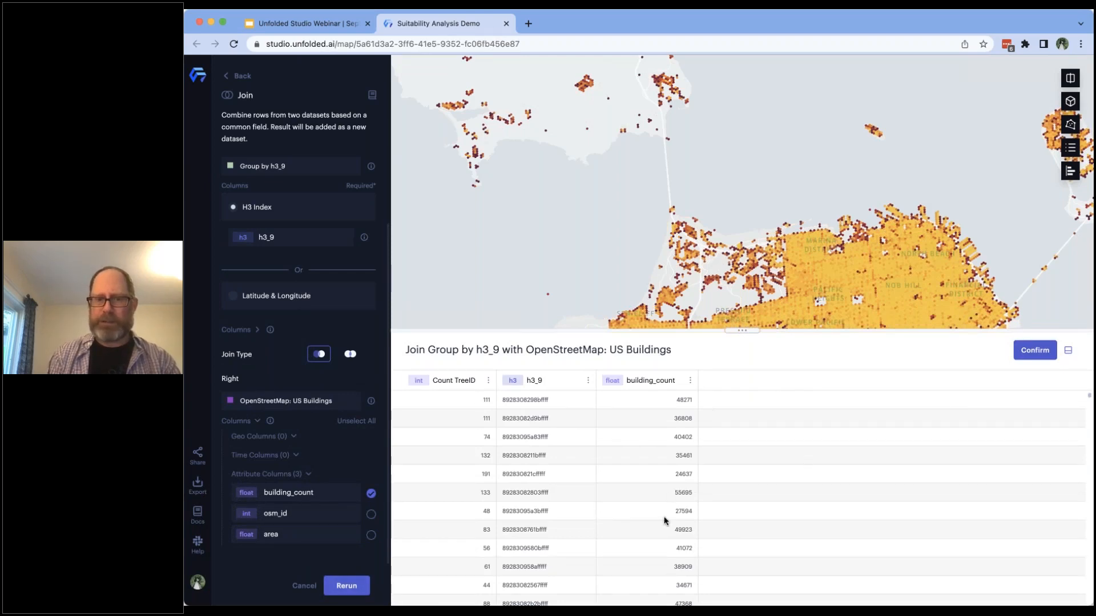
{"action": "left_click", "coordinate": [1035, 350]}
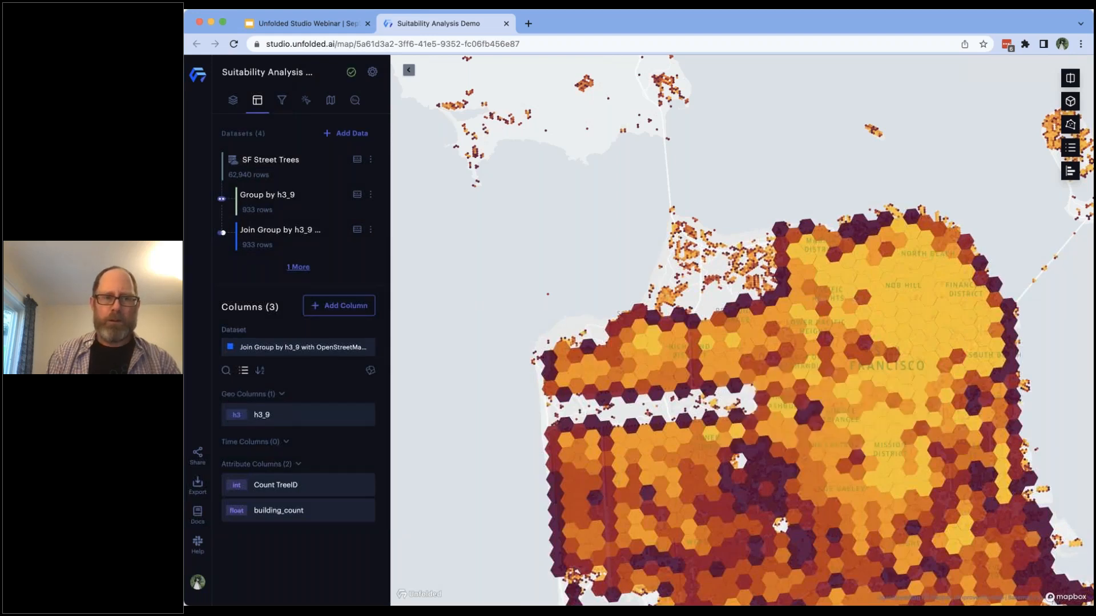
{"action": "left_click", "coordinate": [235, 100]}
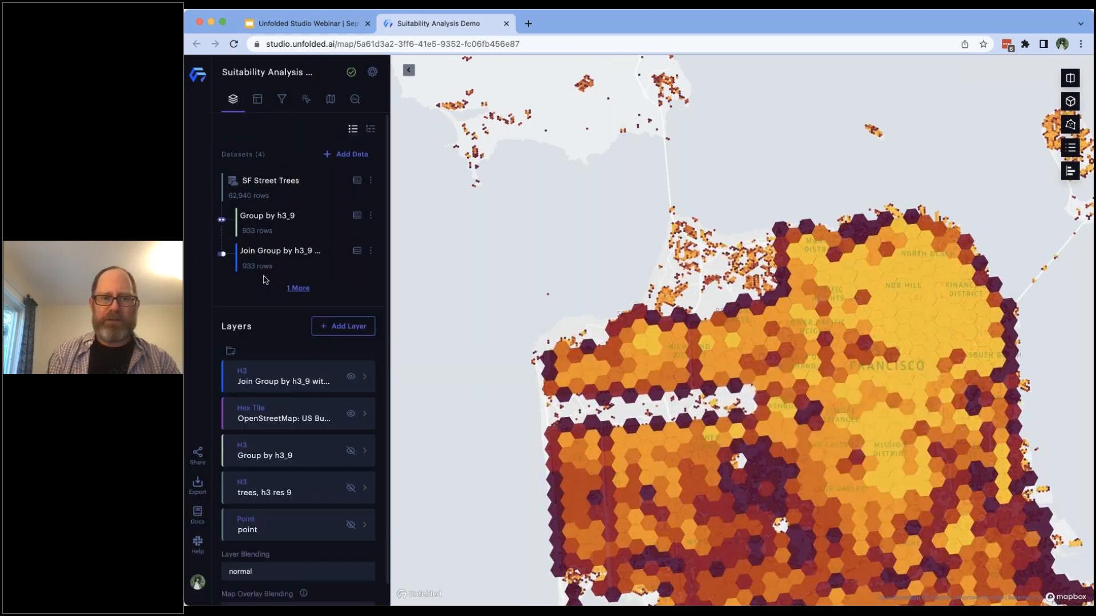
{"action": "scroll", "coordinate": [264, 281], "scroll_direction": "down", "scroll_amount": 1}
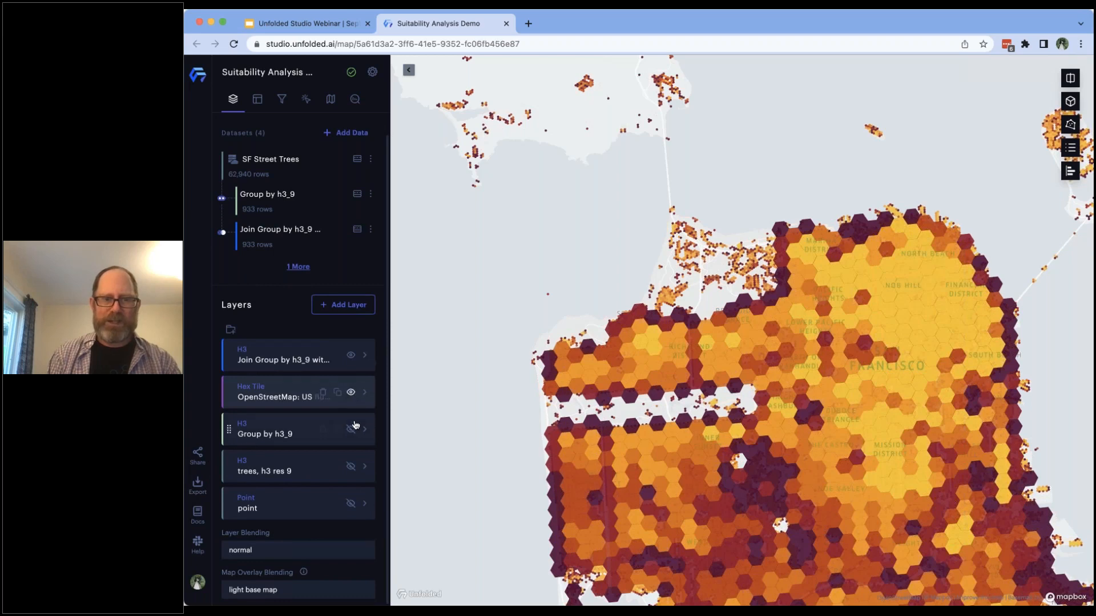
Step: Hide the OpenStreetMap: US Buildings layer and add the ACS 2019: Age hex tile dataset from the Data Catalog
{"action": "left_click", "coordinate": [351, 393]}
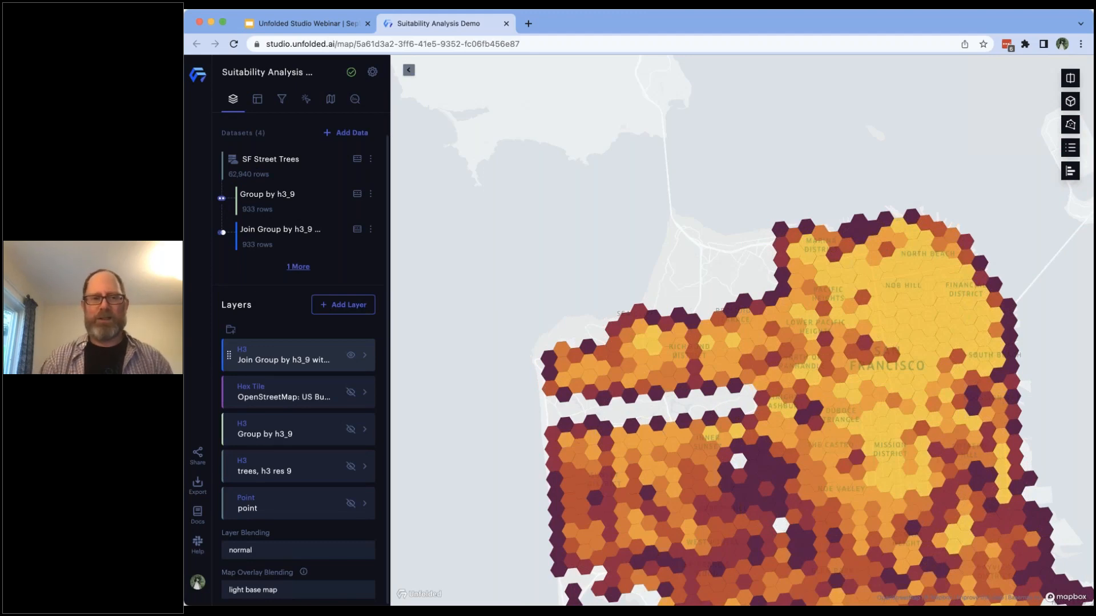
{"action": "left_click", "coordinate": [359, 132]}
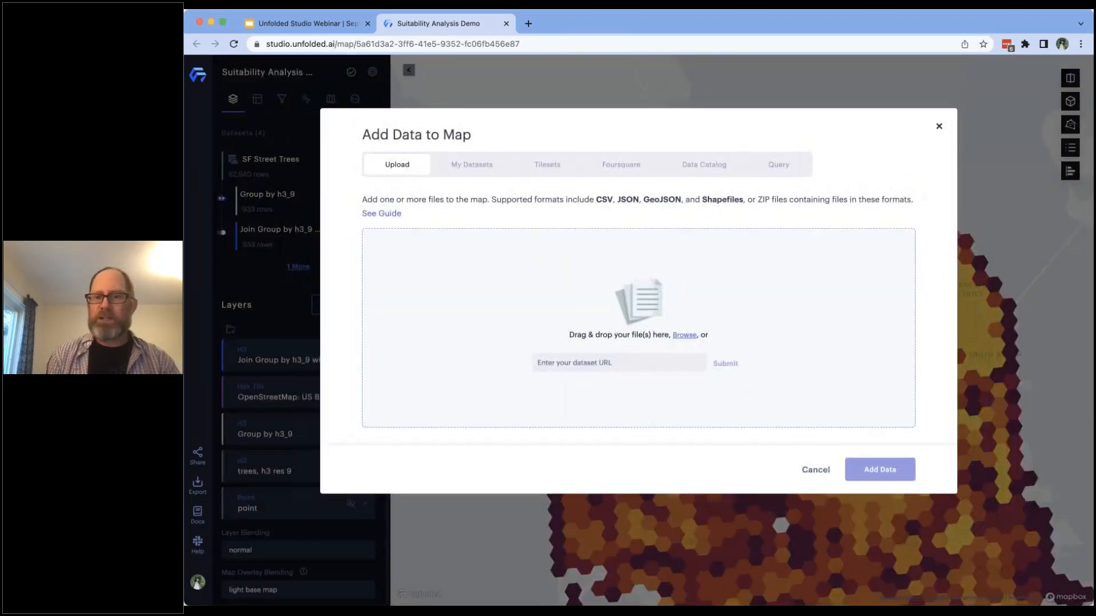
{"action": "left_click", "coordinate": [706, 165]}
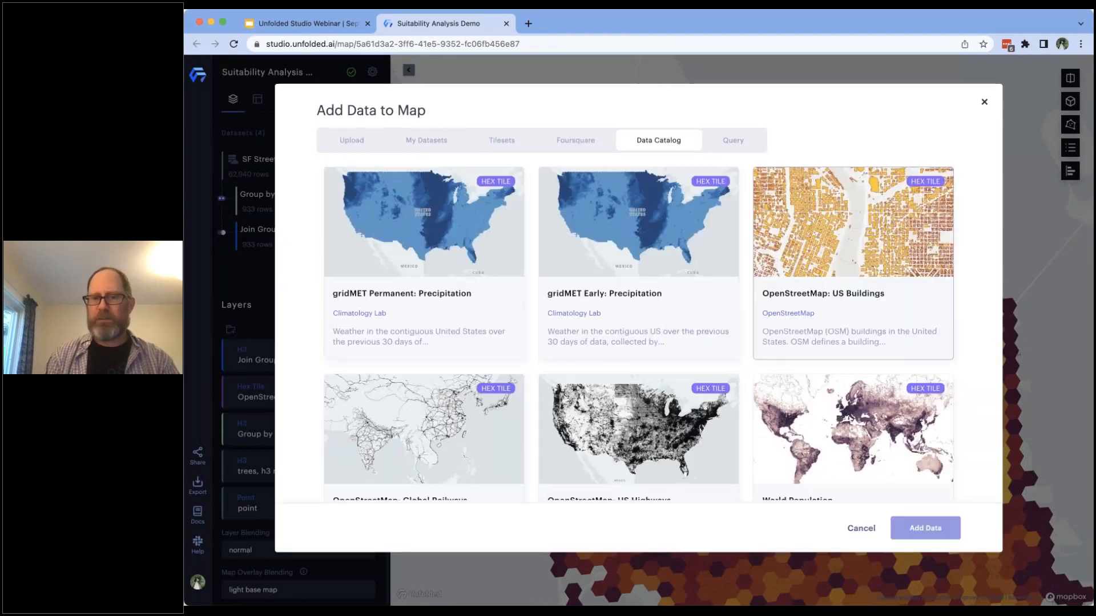
{"action": "scroll", "coordinate": [827, 363], "scroll_direction": "down", "scroll_amount": 3}
{"action": "scroll", "coordinate": [828, 364], "scroll_direction": "down", "scroll_amount": 5}
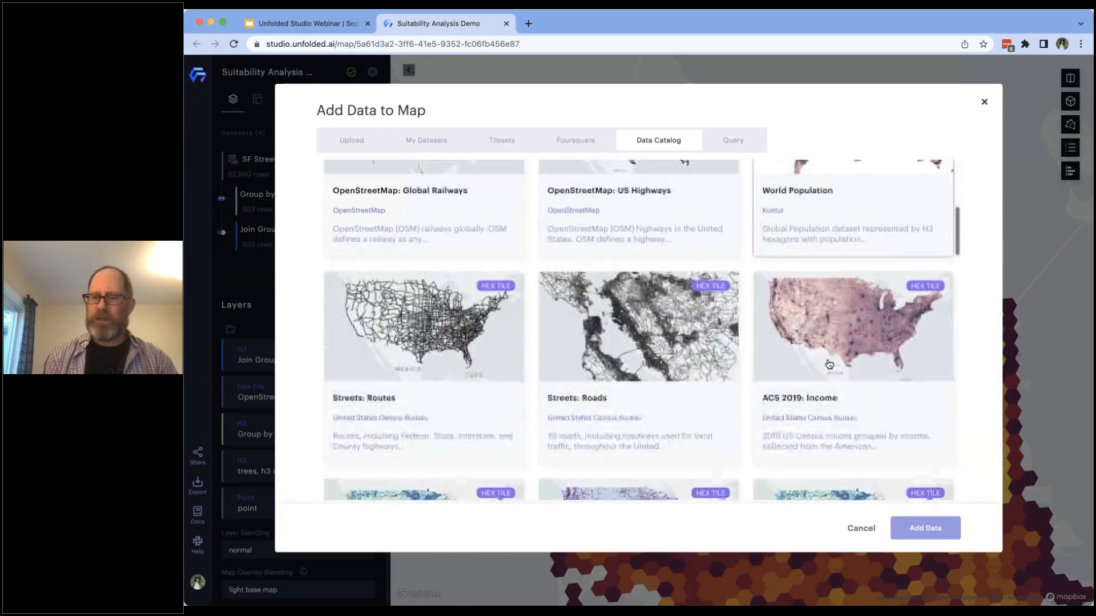
{"action": "scroll", "coordinate": [827, 363], "scroll_direction": "down", "scroll_amount": 8}
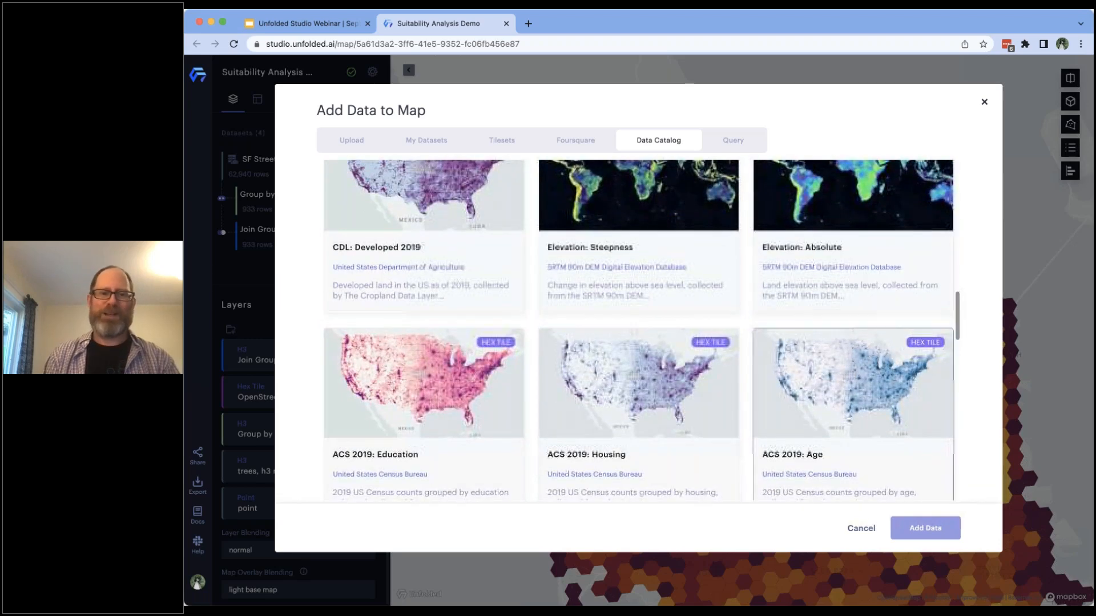
{"action": "scroll", "coordinate": [853, 353], "scroll_direction": "down", "scroll_amount": 2}
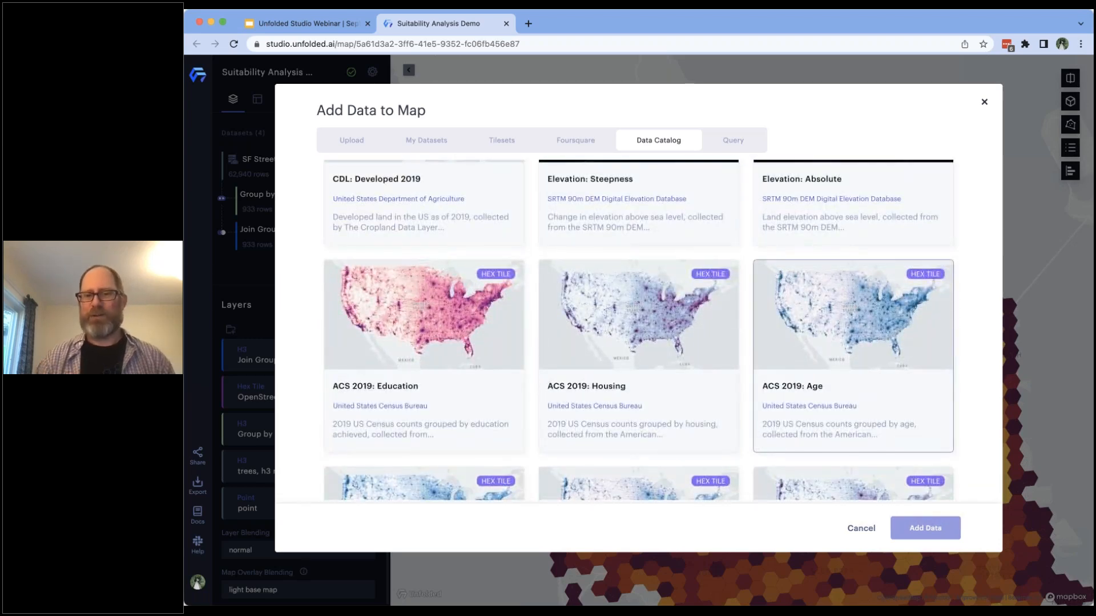
{"action": "left_click", "coordinate": [862, 399]}
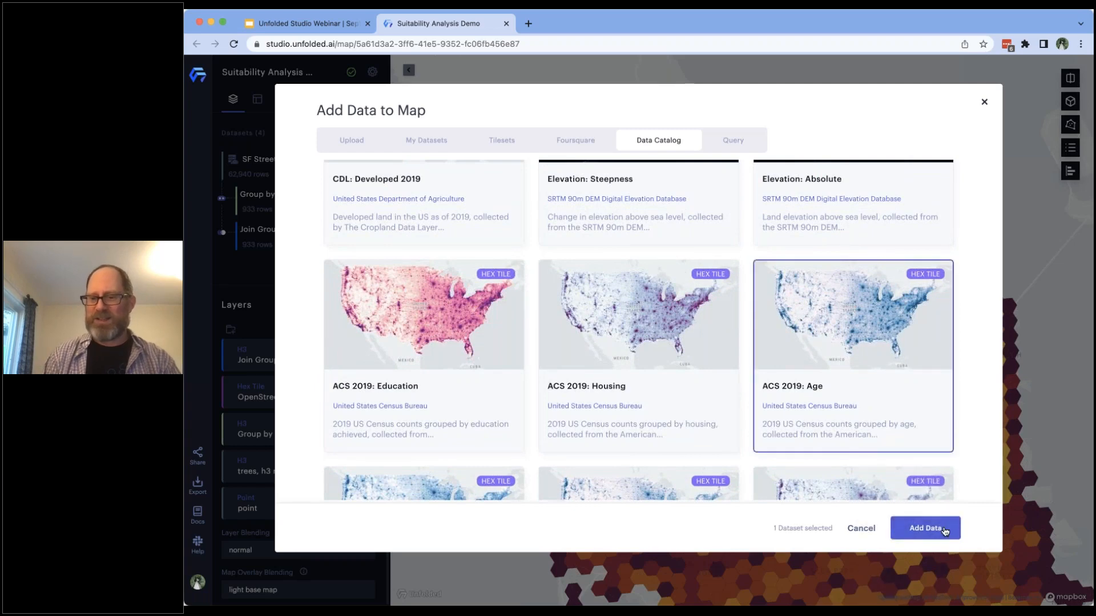
{"action": "left_click", "coordinate": [925, 528]}
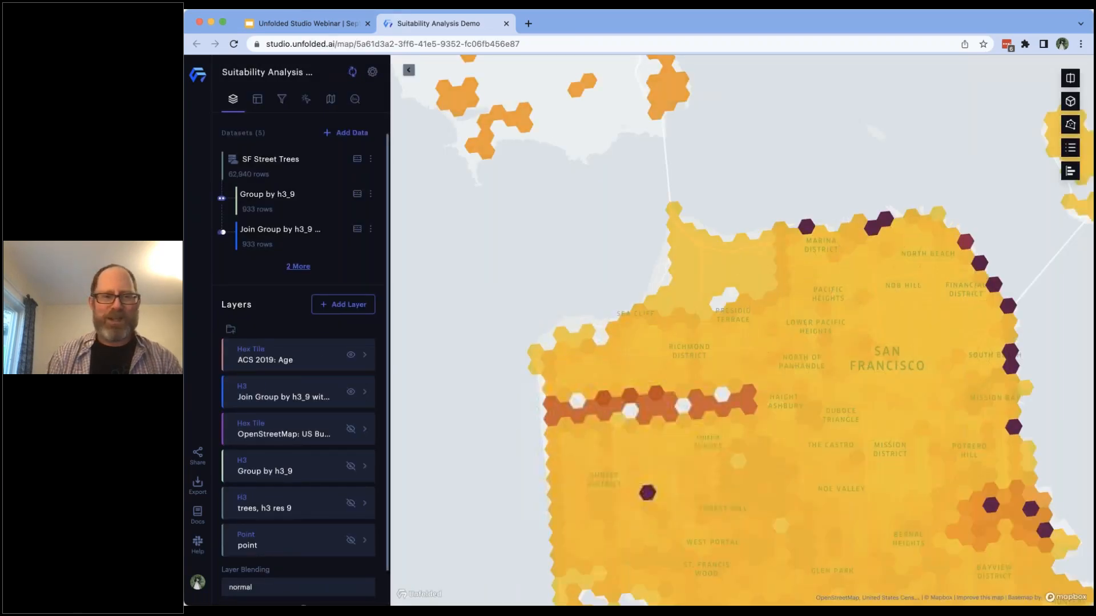
Step: Hide the joined Group by h3_9 and US Buildings layer, leaving the ACS 2019: Age layer displayed
{"action": "scroll", "coordinate": [340, 253], "scroll_direction": "down", "scroll_amount": 2}
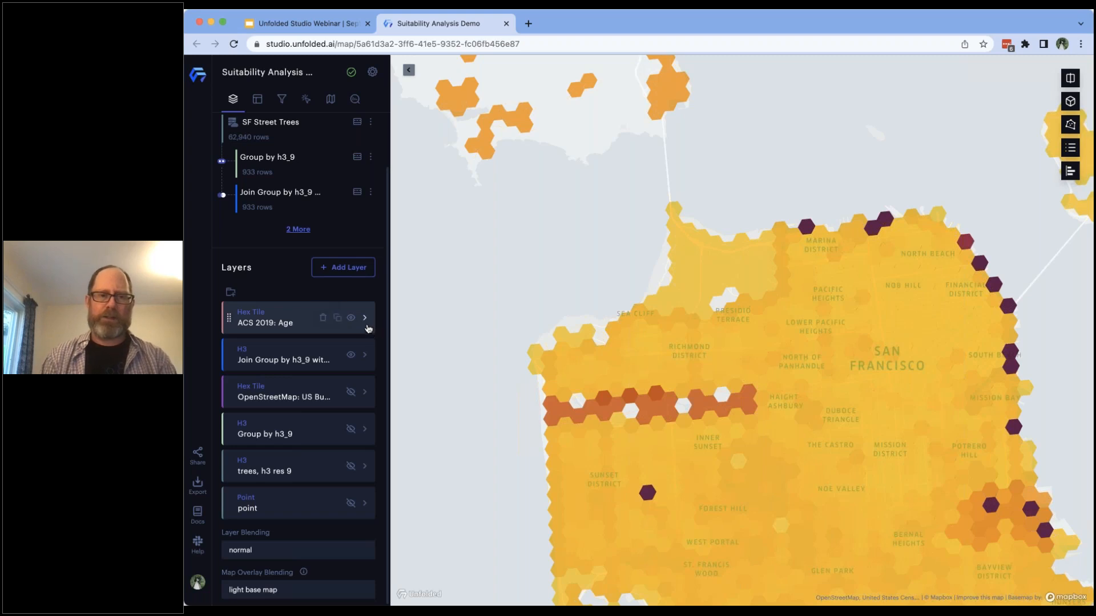
{"action": "scroll", "coordinate": [368, 328], "scroll_direction": "up", "scroll_amount": 2}
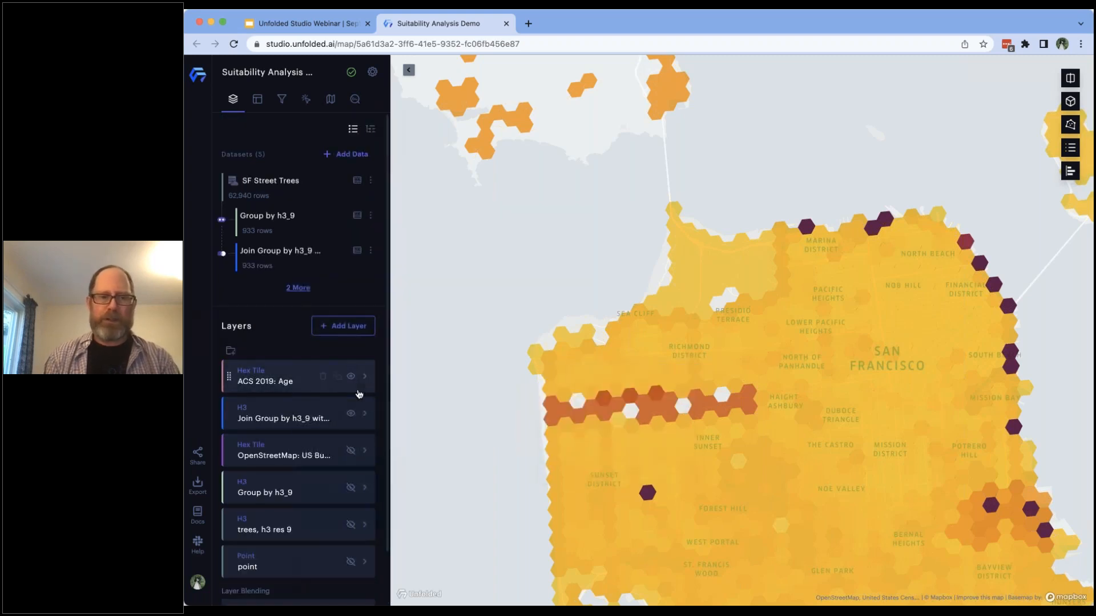
{"action": "left_click", "coordinate": [350, 413]}
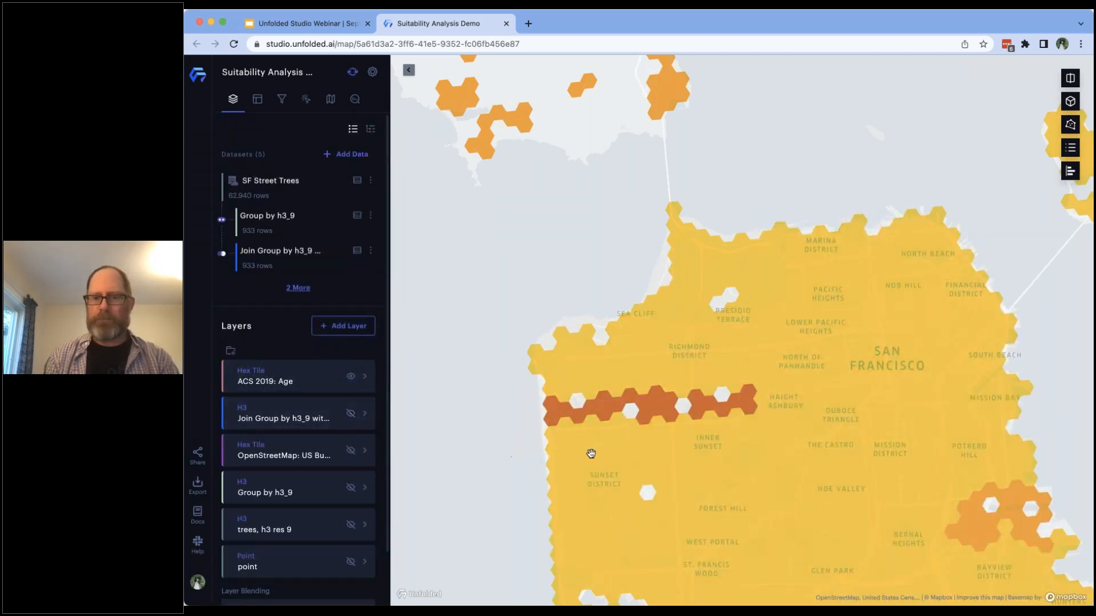
Step: Color the ACS 2019: Age layer by sum_age_35_to_49, and switch its fill color field to sum_age_70_to_84
{"action": "scroll", "coordinate": [516, 451], "scroll_direction": "down", "scroll_amount": 1}
{"action": "scroll", "coordinate": [506, 456], "scroll_direction": "down", "scroll_amount": 3}
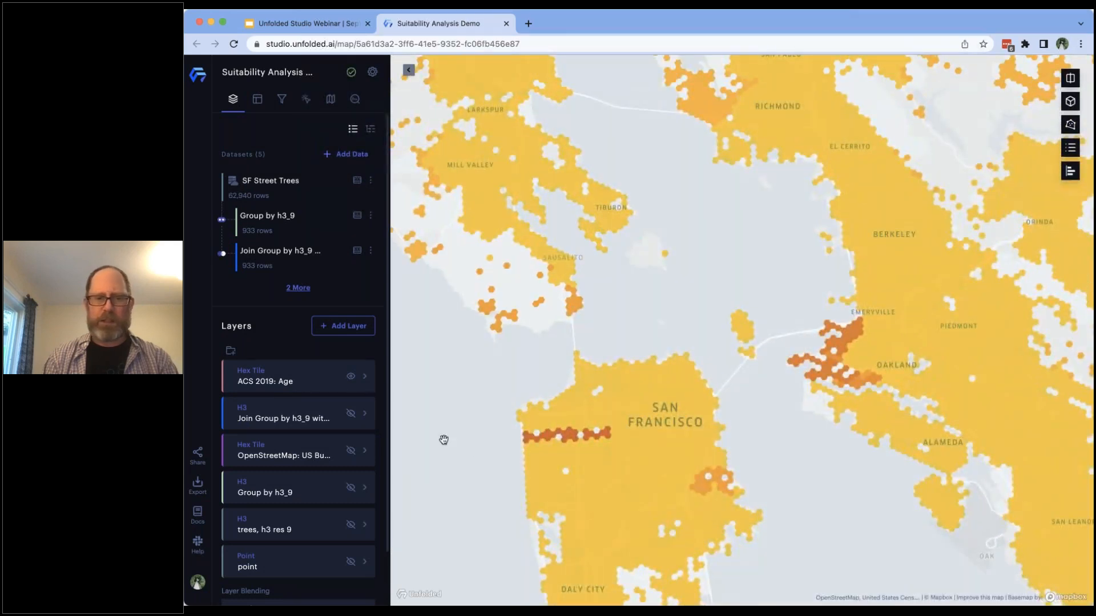
{"action": "left_click", "coordinate": [364, 377]}
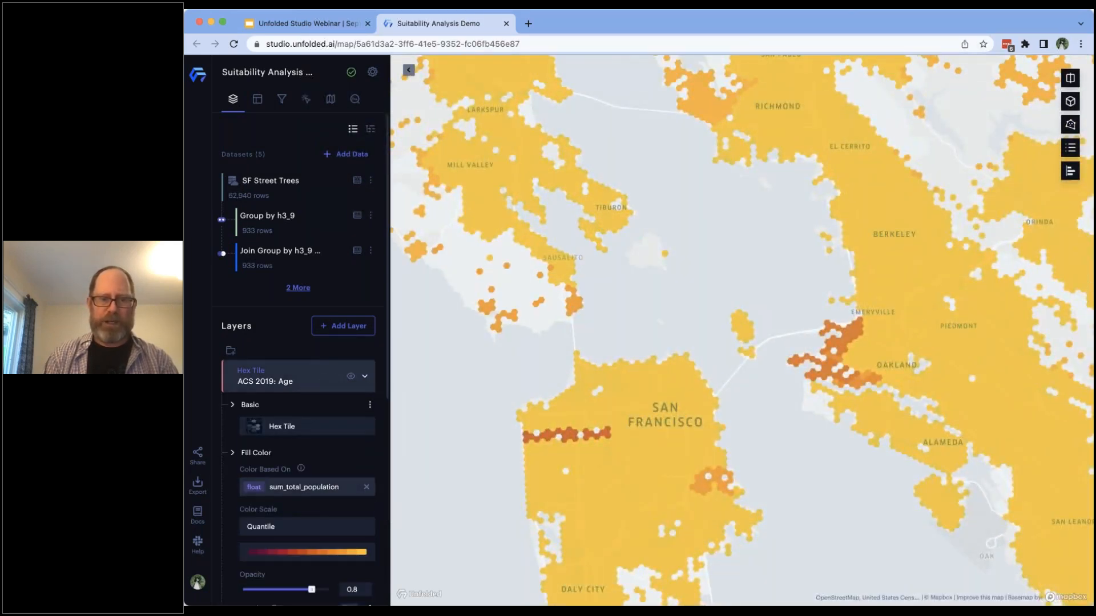
{"action": "left_click", "coordinate": [337, 486]}
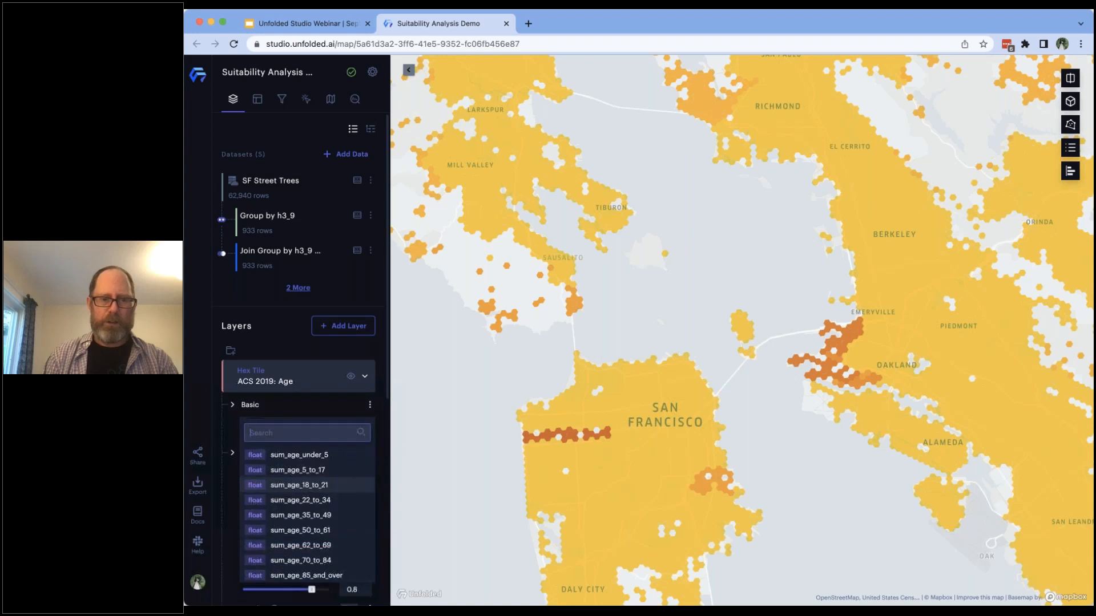
{"action": "left_click", "coordinate": [342, 517]}
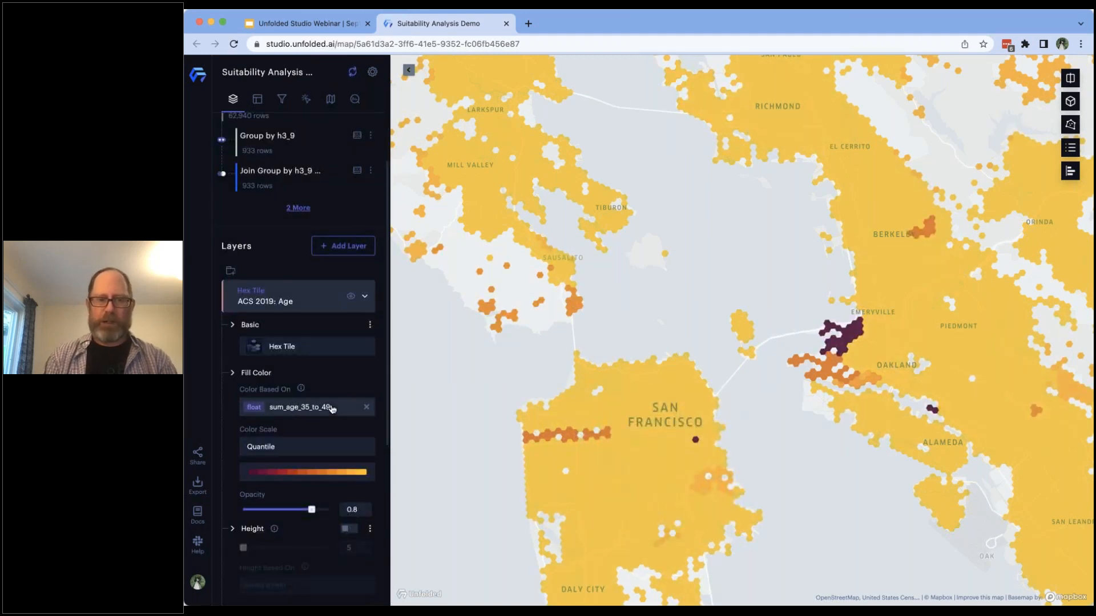
{"action": "left_click", "coordinate": [332, 409]}
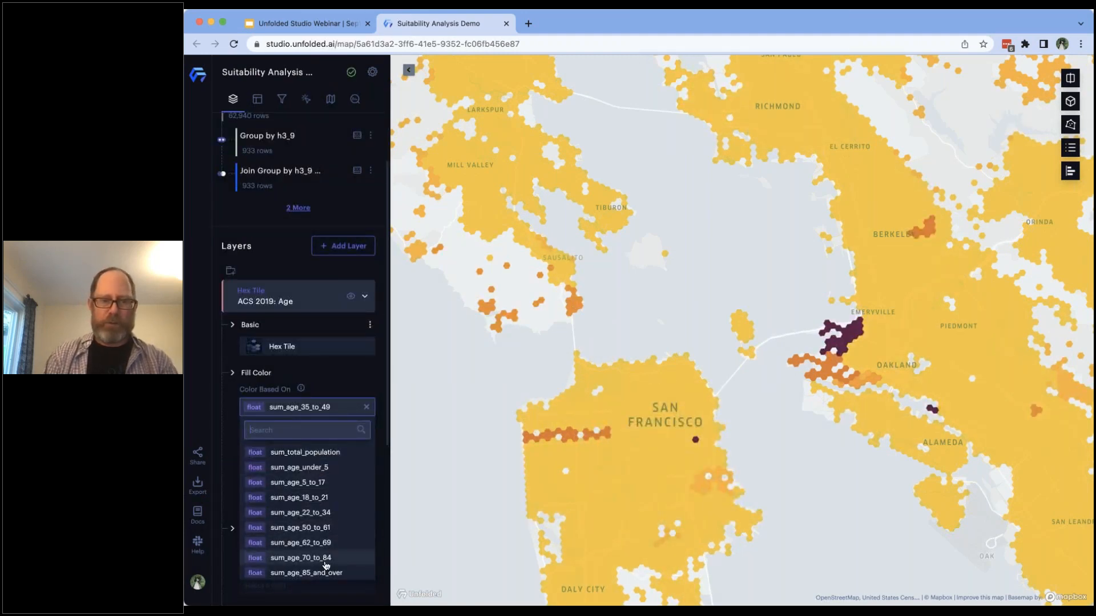
{"action": "left_click", "coordinate": [326, 559]}
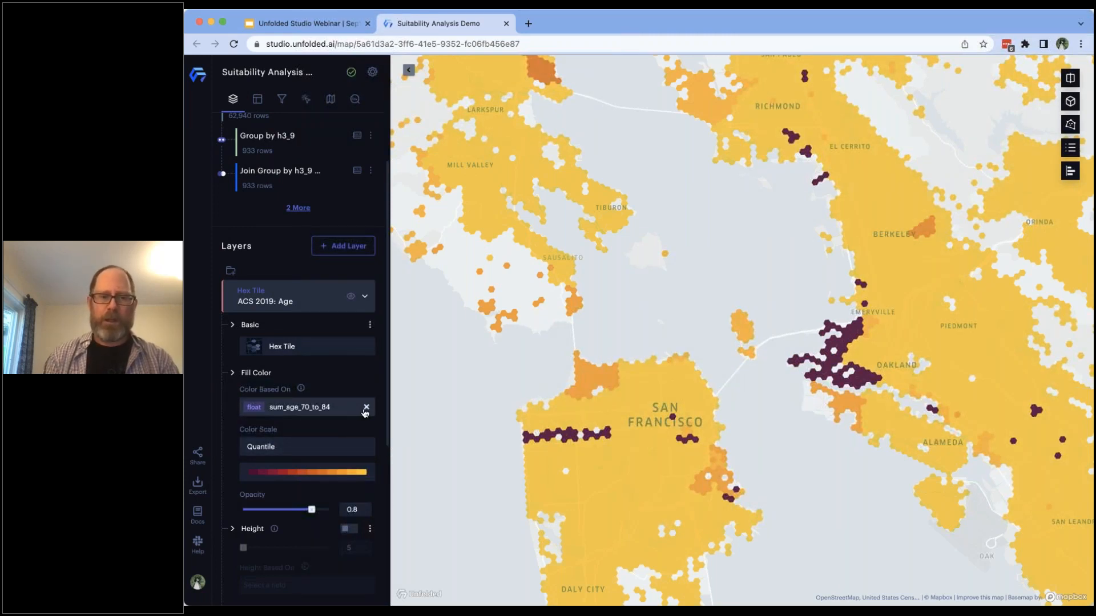
Step: Examine the ACS 2019: Age hex tiles across the western and central United States and back around San Francisco Bay
{"action": "scroll", "coordinate": [596, 381], "scroll_direction": "down", "scroll_amount": 2}
{"action": "scroll", "coordinate": [597, 381], "scroll_direction": "down", "scroll_amount": 5}
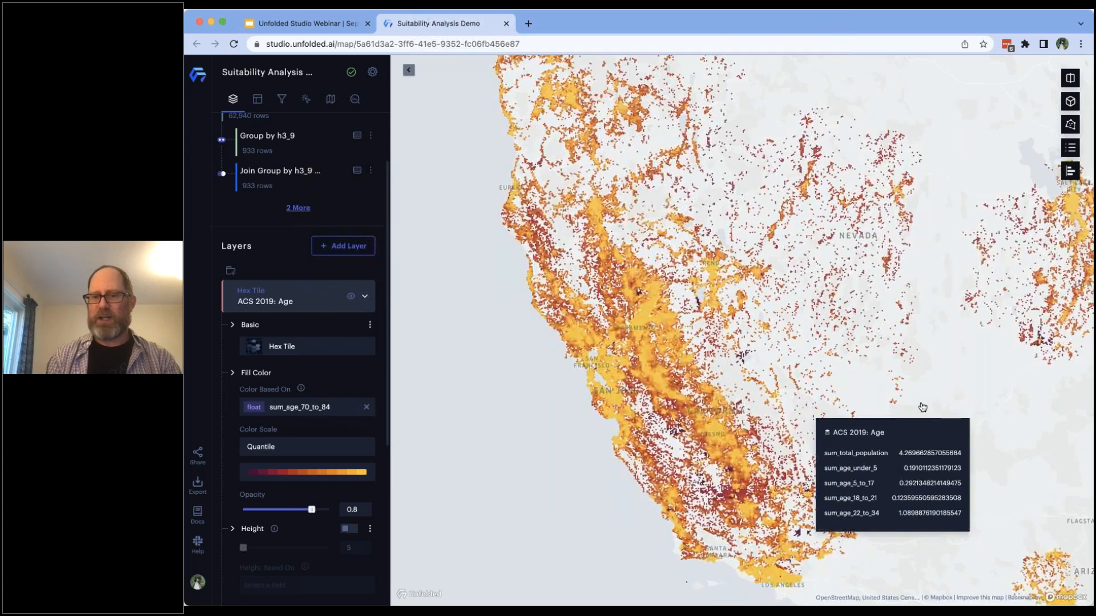
{"action": "scroll", "coordinate": [947, 404], "scroll_direction": "down", "scroll_amount": 3}
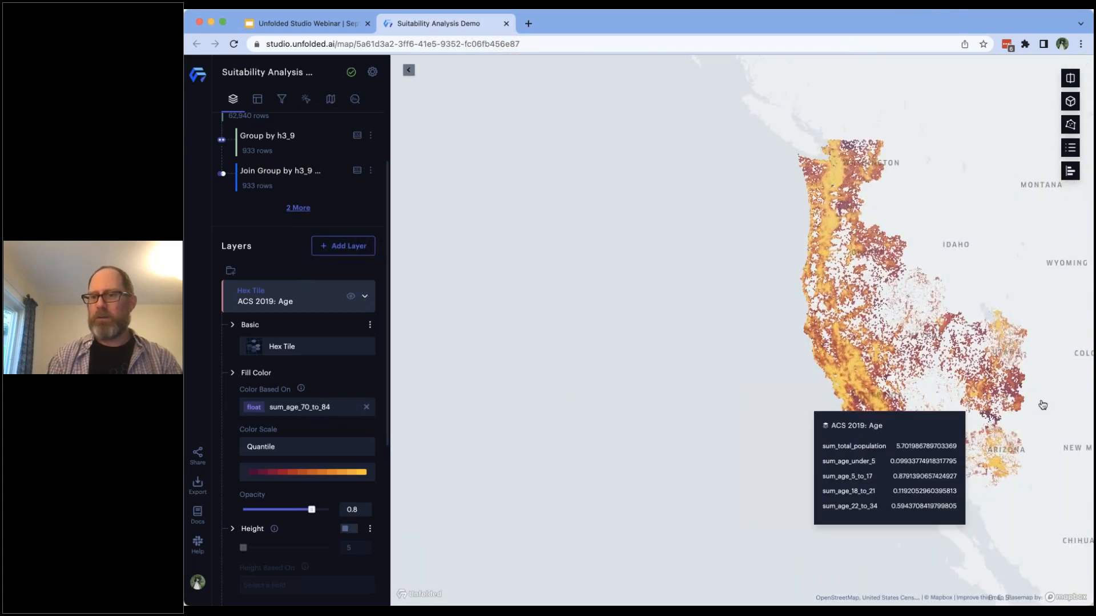
{"action": "left_click_drag", "start_coordinate": [792, 341], "coordinate": [661, 347]}
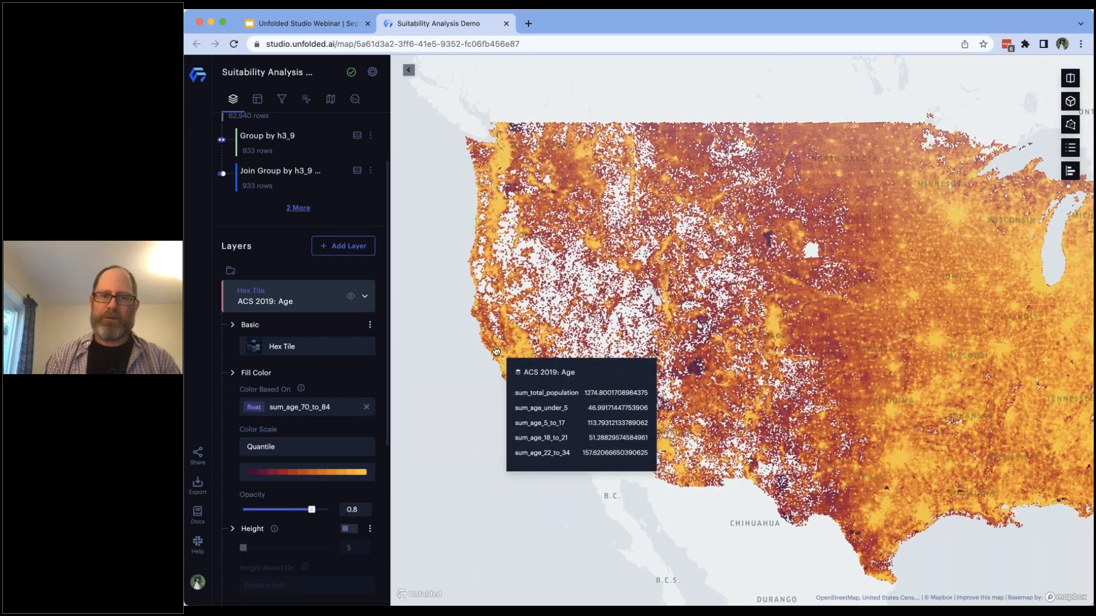
{"action": "scroll", "coordinate": [496, 350], "scroll_direction": "up", "scroll_amount": 5}
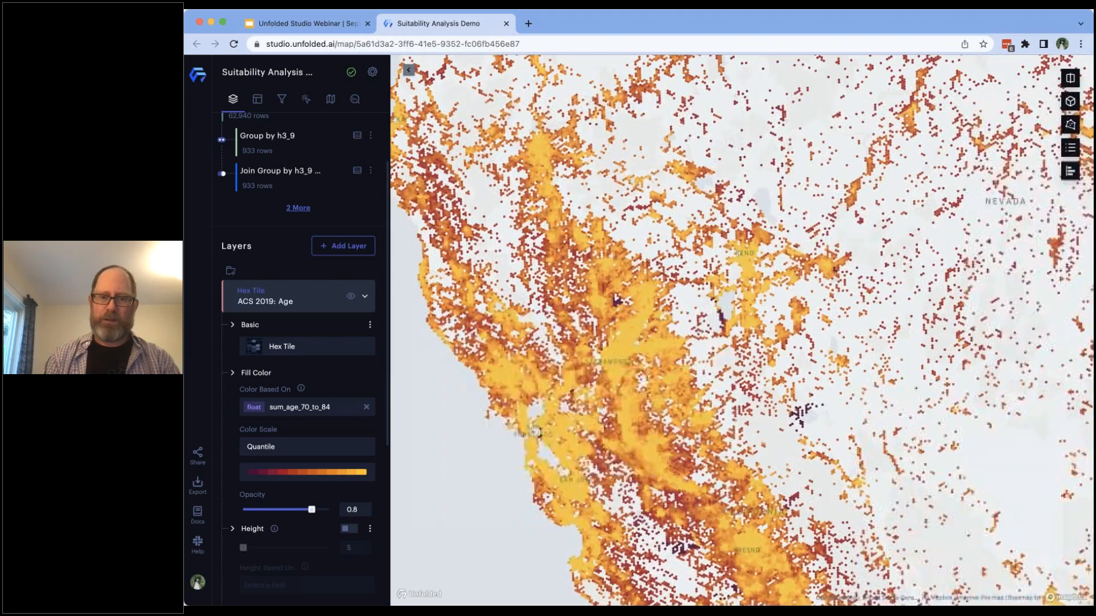
{"action": "scroll", "coordinate": [532, 441], "scroll_direction": "up", "scroll_amount": 5}
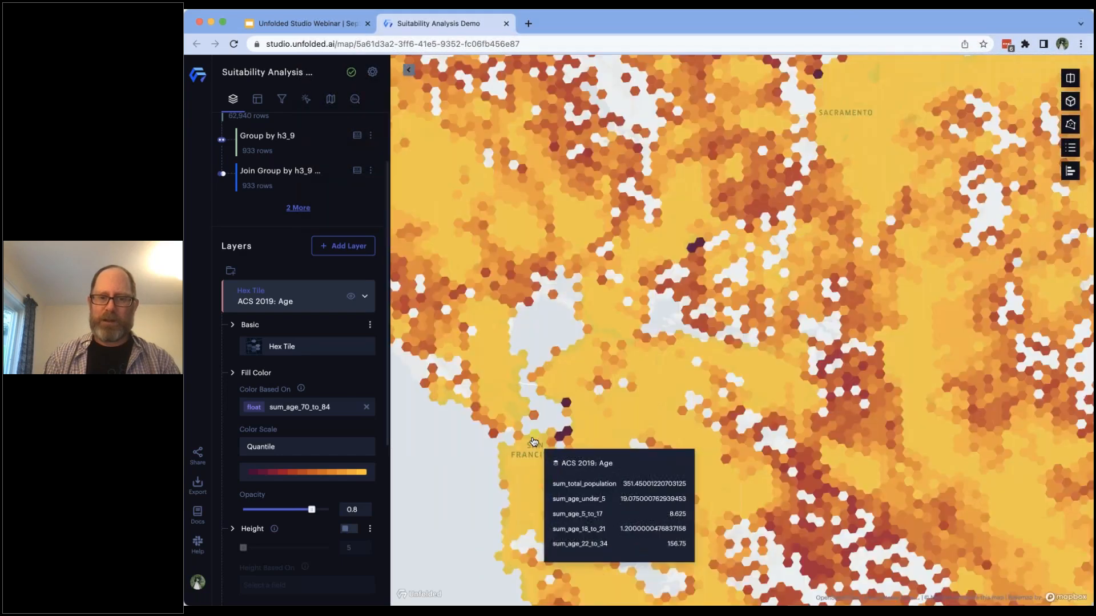
{"action": "scroll", "coordinate": [533, 442], "scroll_direction": "up", "scroll_amount": 3}
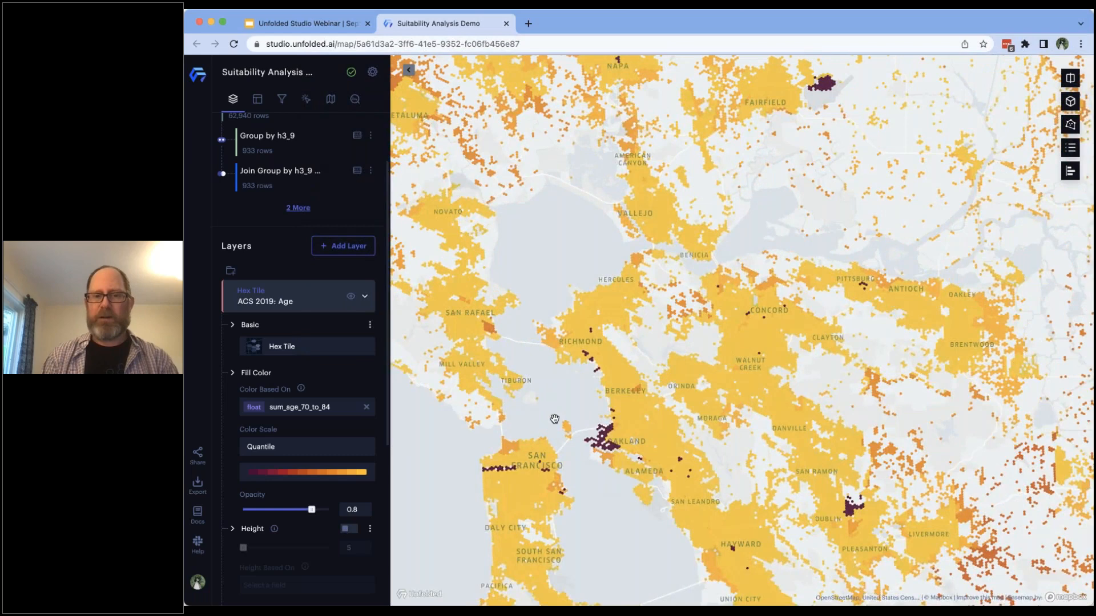
{"action": "left_click_drag", "start_coordinate": [608, 389], "coordinate": [695, 308]}
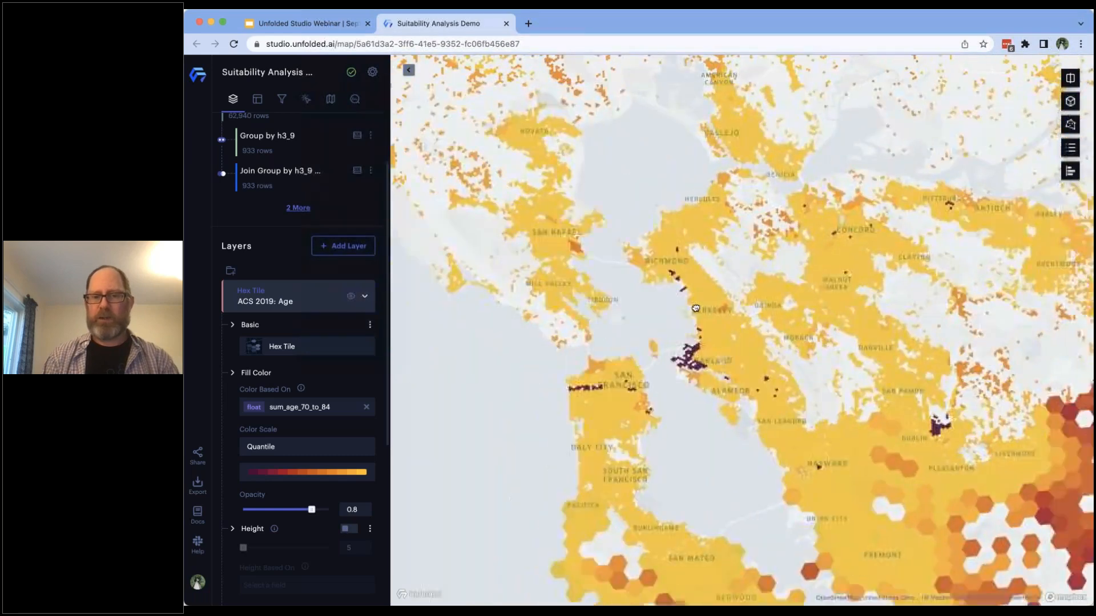
{"action": "scroll", "coordinate": [699, 342], "scroll_direction": "up", "scroll_amount": 3}
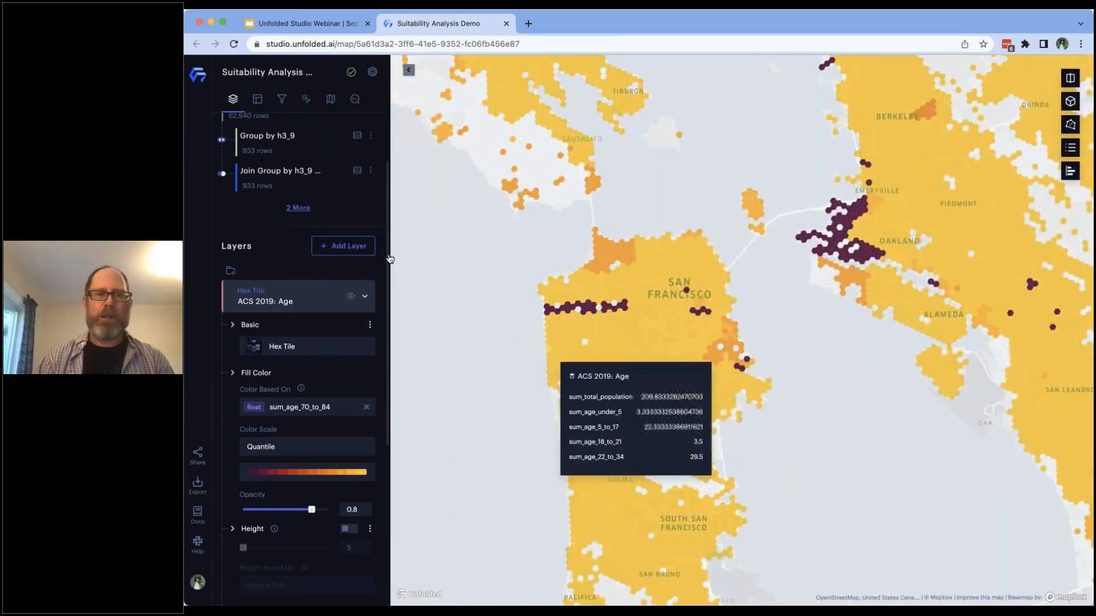
Step: Set up a Join of the joined trees and buildings dataset with ACS 2019: Age, using h3_9 as the H3 index field
{"action": "left_click", "coordinate": [370, 170]}
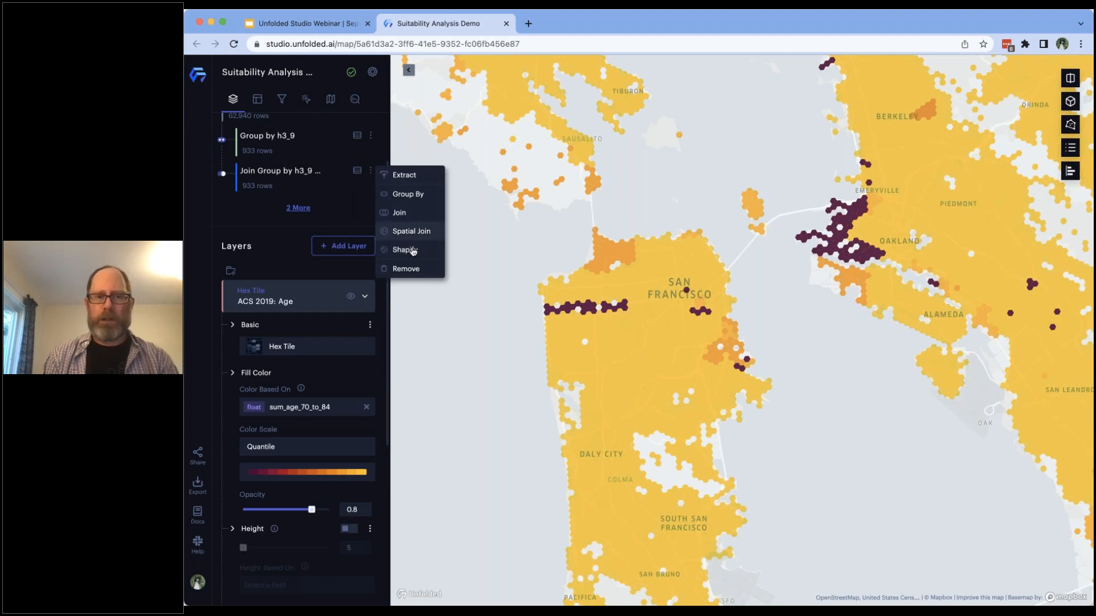
{"action": "left_click", "coordinate": [406, 214]}
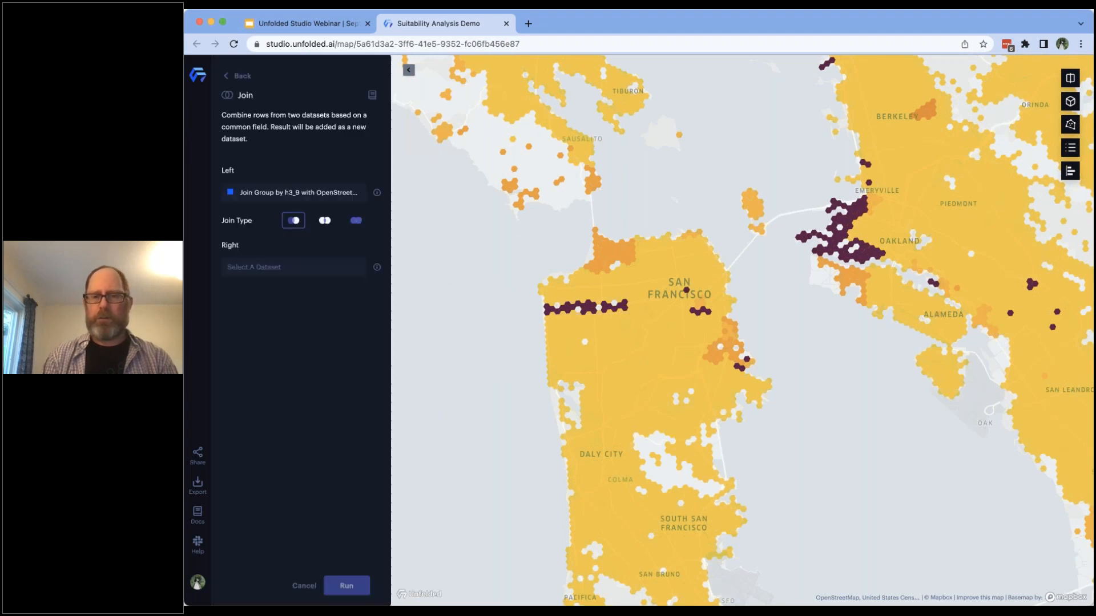
{"action": "left_click", "coordinate": [291, 270]}
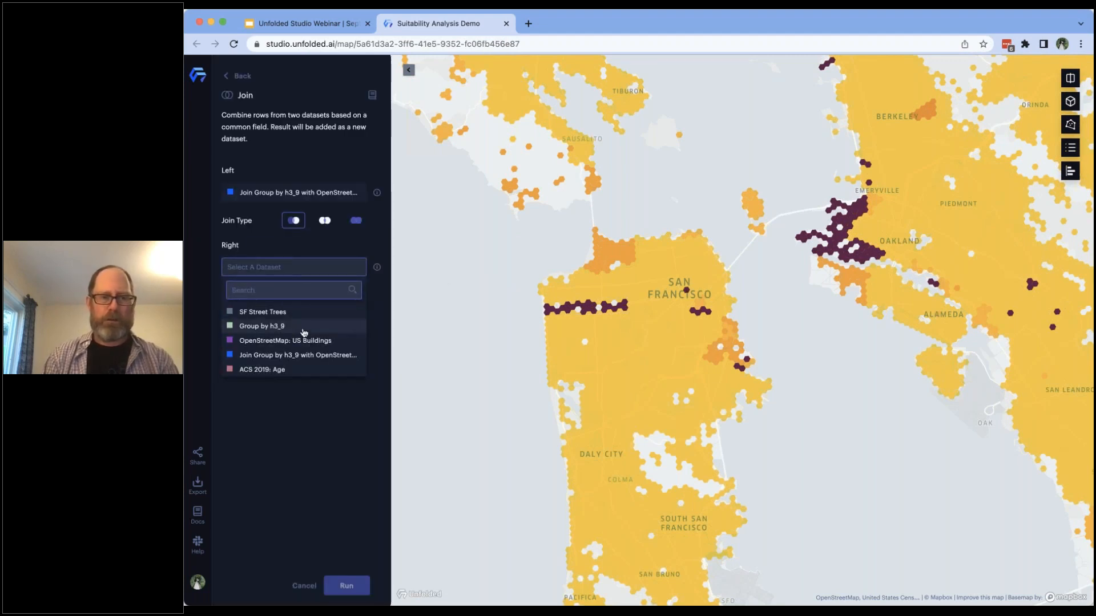
{"action": "left_click", "coordinate": [268, 369]}
{"action": "left_click", "coordinate": [245, 308]}
{"action": "left_click", "coordinate": [268, 372]}
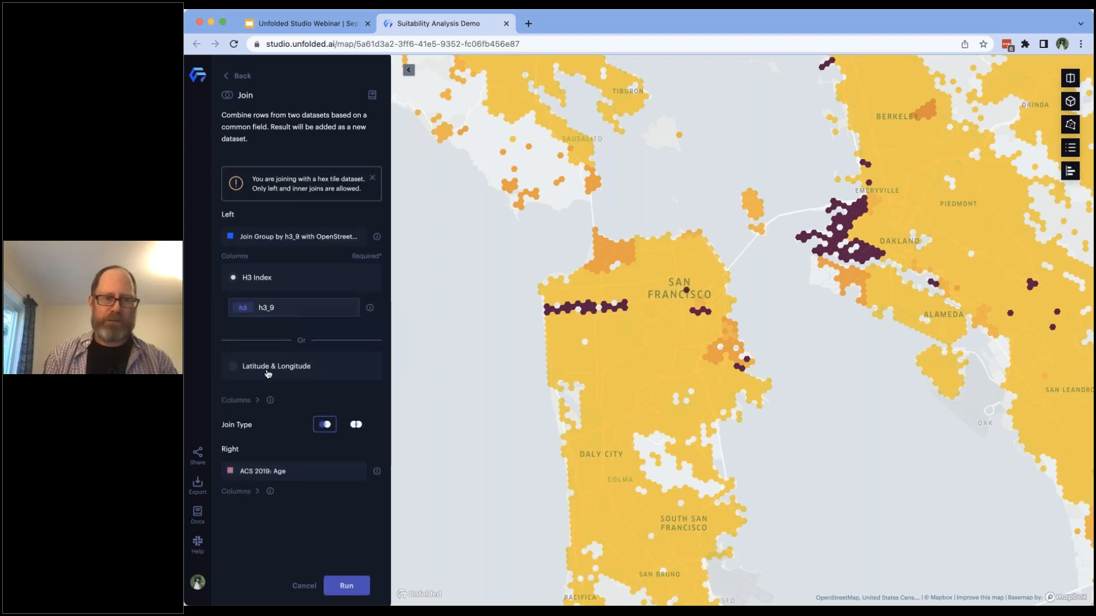
Step: Run the join, review the population and age columns in the preview, and confirm the result as a new dataset
{"action": "left_click", "coordinate": [346, 585]}
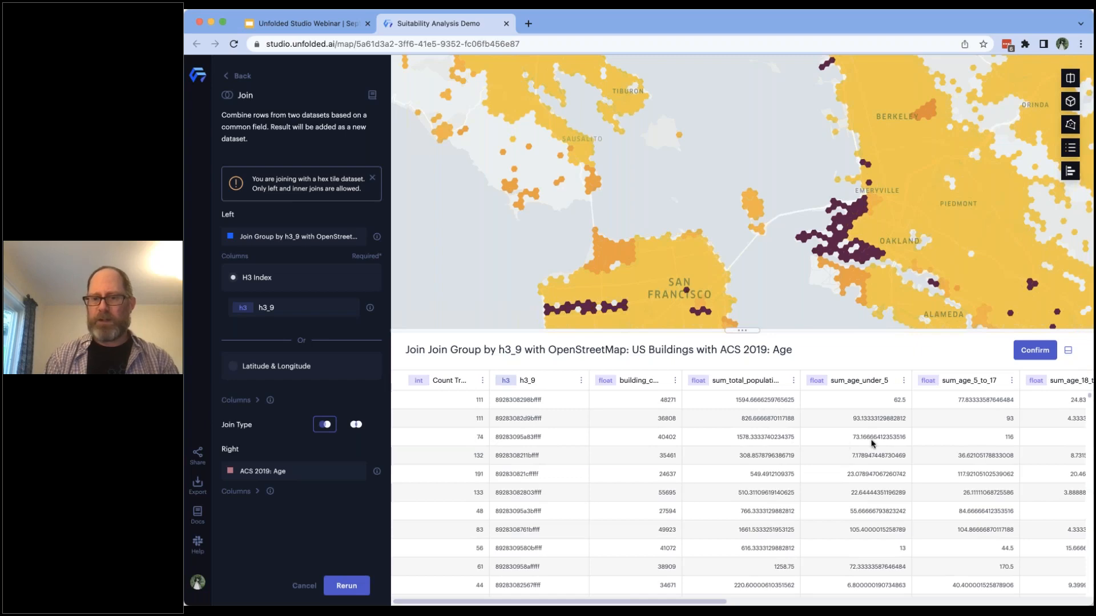
{"action": "scroll", "coordinate": [872, 442], "scroll_direction": "right", "scroll_amount": 10}
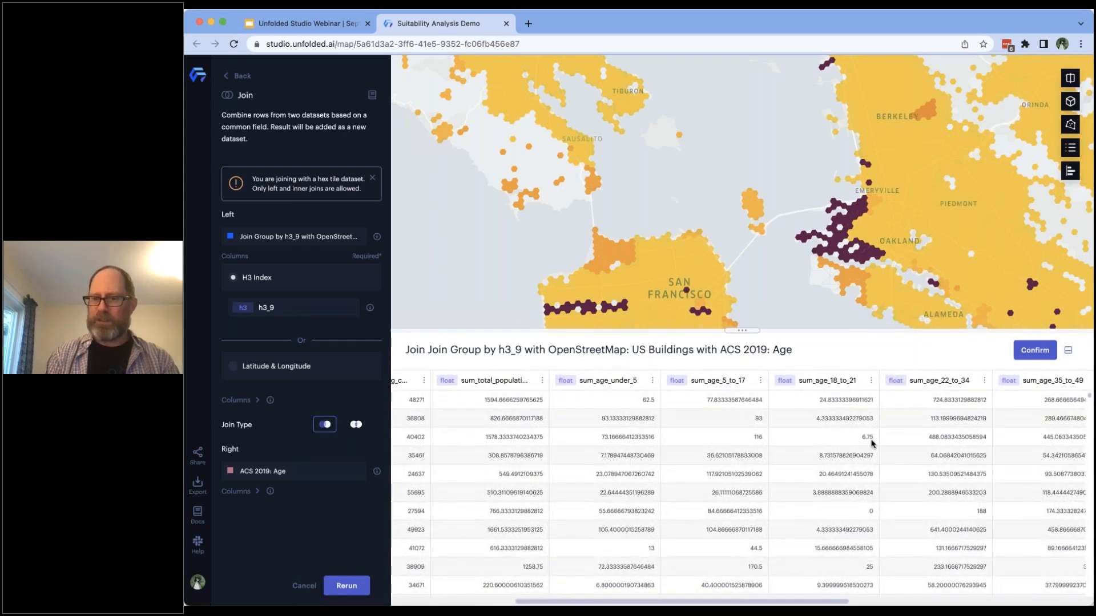
{"action": "scroll", "coordinate": [871, 442], "scroll_direction": "right", "scroll_amount": 3}
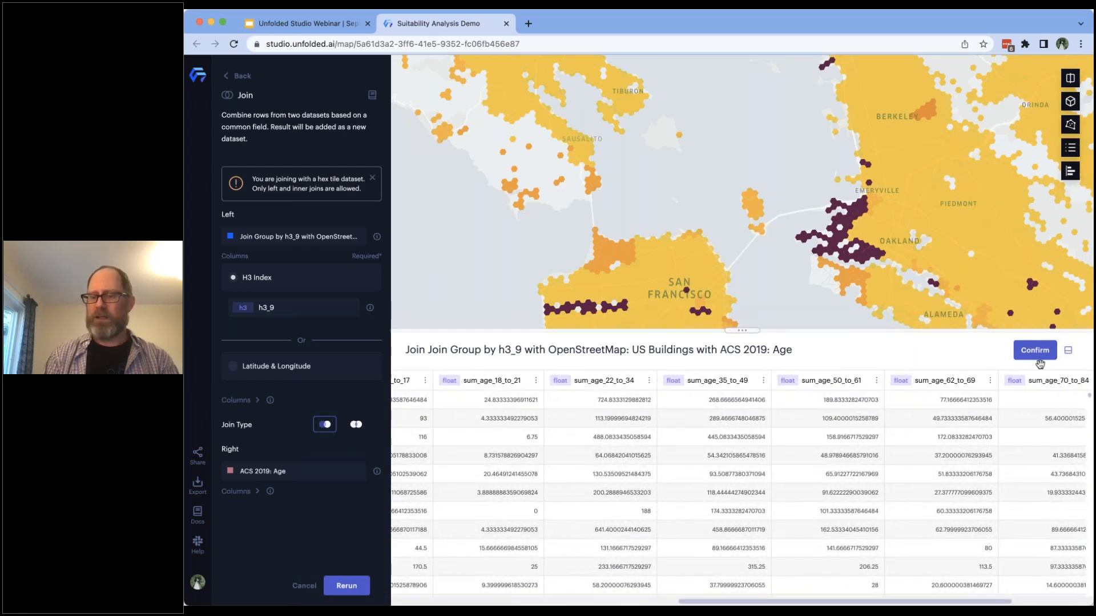
{"action": "left_click", "coordinate": [1037, 353]}
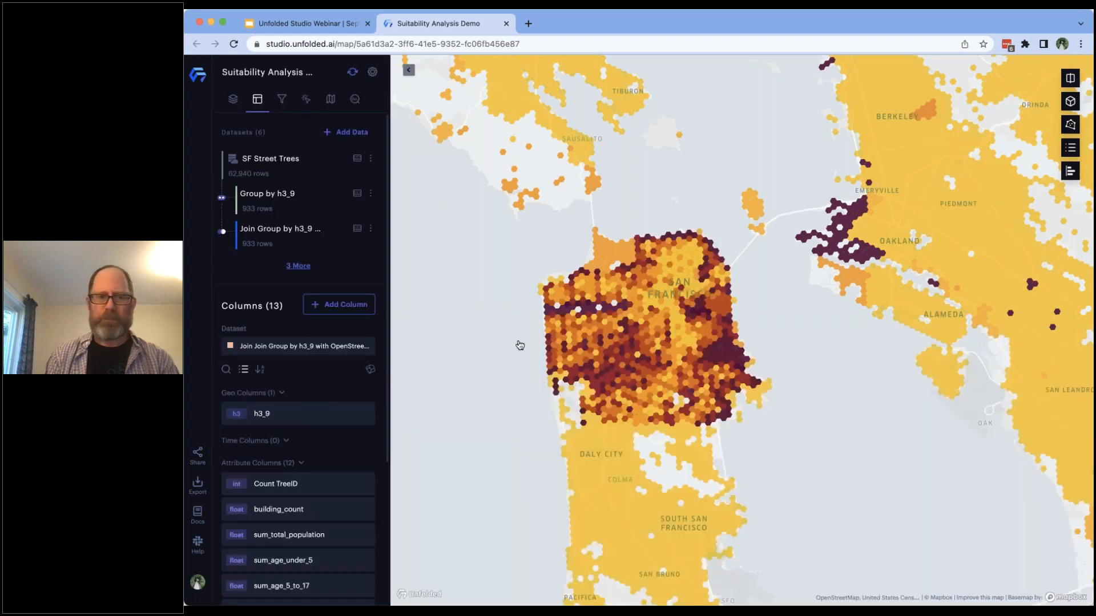
Step: Return to the layer list, collapse the ACS 2019: Age layer's settings and hide that layer
{"action": "left_click", "coordinate": [233, 100]}
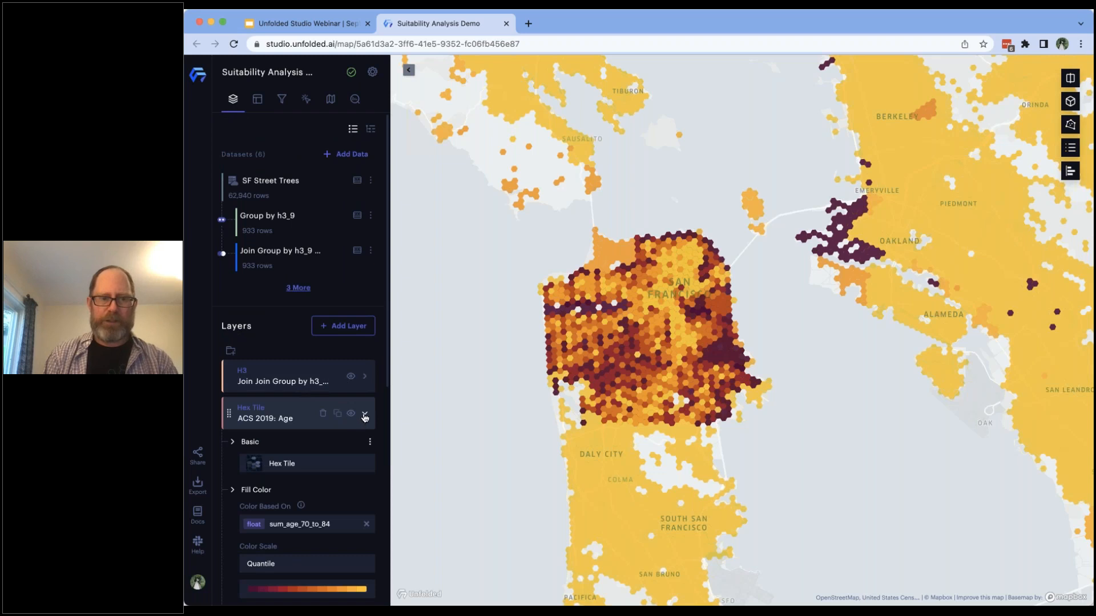
{"action": "left_click", "coordinate": [364, 415]}
{"action": "left_click", "coordinate": [350, 413]}
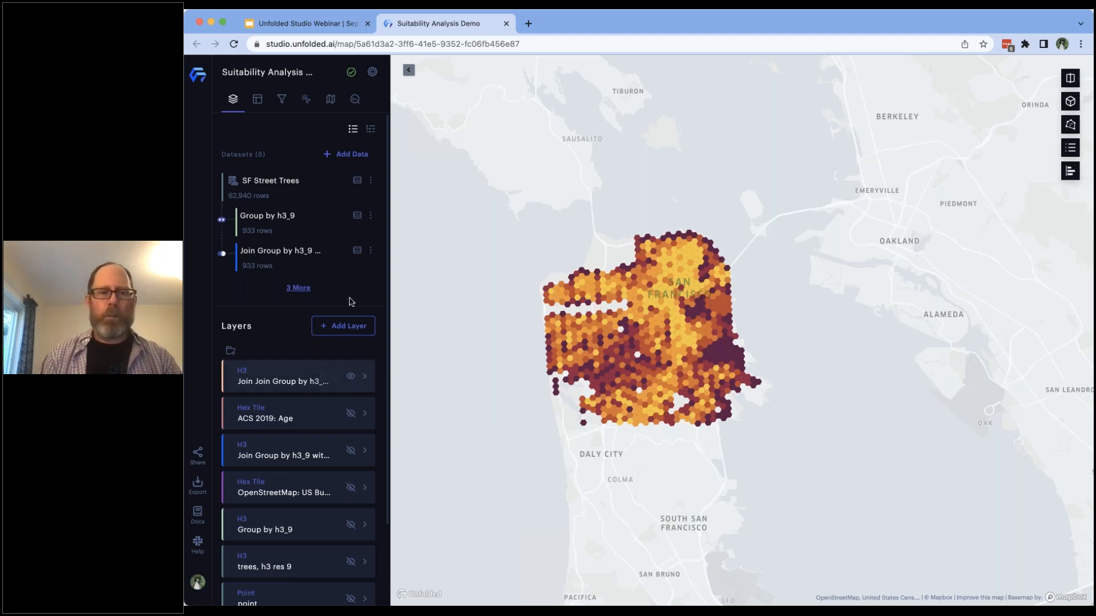
Step: Show all datasets with their columns and rename the final joined trees, buildings and ACS age dataset as Base Data
{"action": "left_click", "coordinate": [257, 99]}
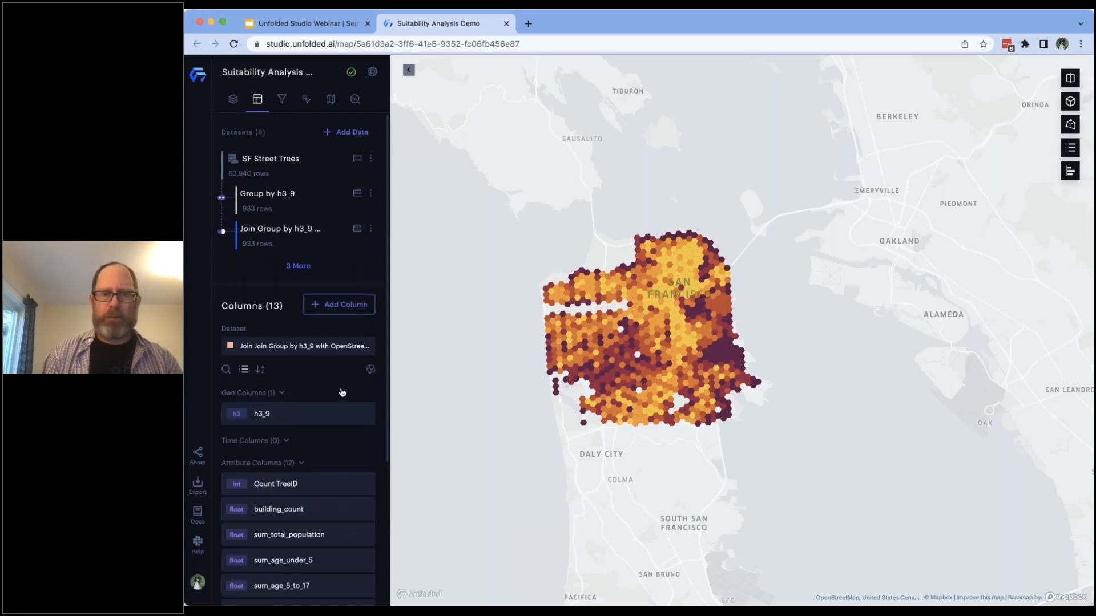
{"action": "scroll", "coordinate": [660, 344], "scroll_direction": "up", "scroll_amount": 3}
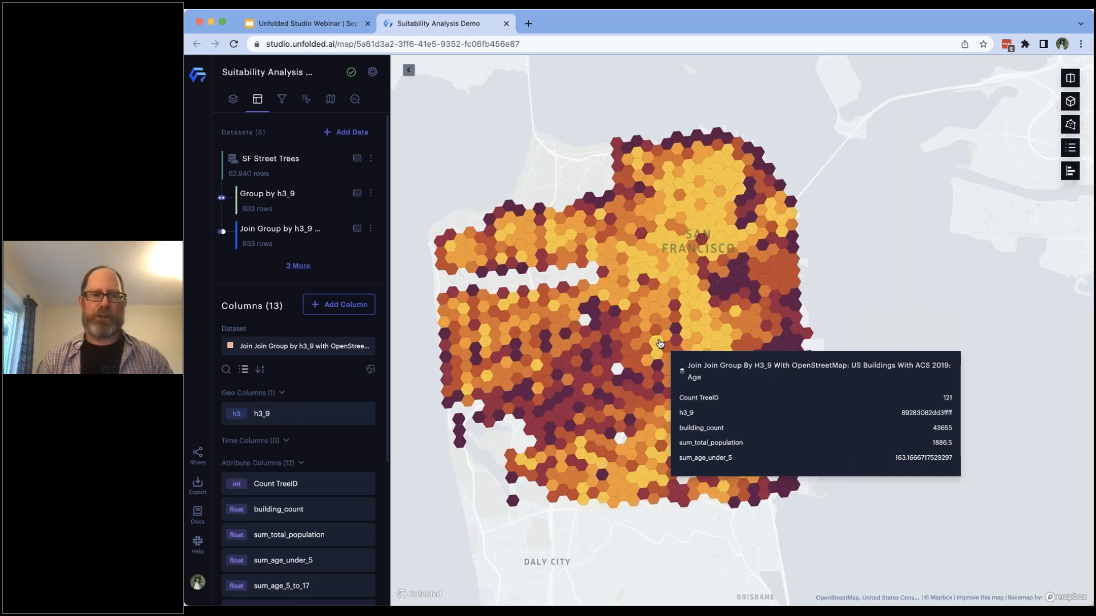
{"action": "scroll", "coordinate": [280, 308], "scroll_direction": "down", "scroll_amount": 1}
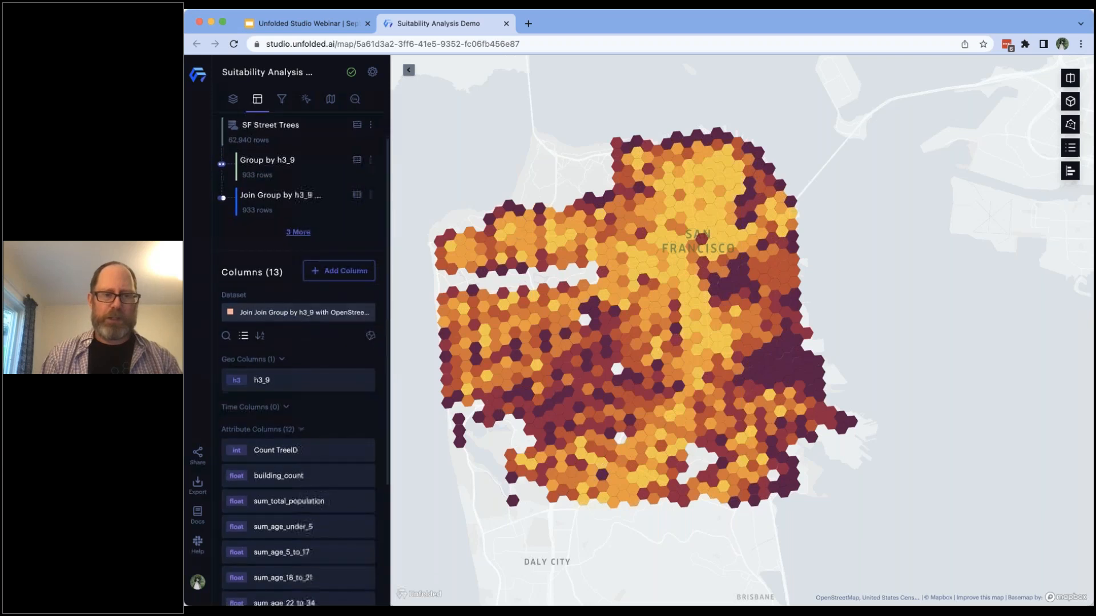
{"action": "left_click", "coordinate": [294, 314]}
{"action": "left_click", "coordinate": [278, 295]}
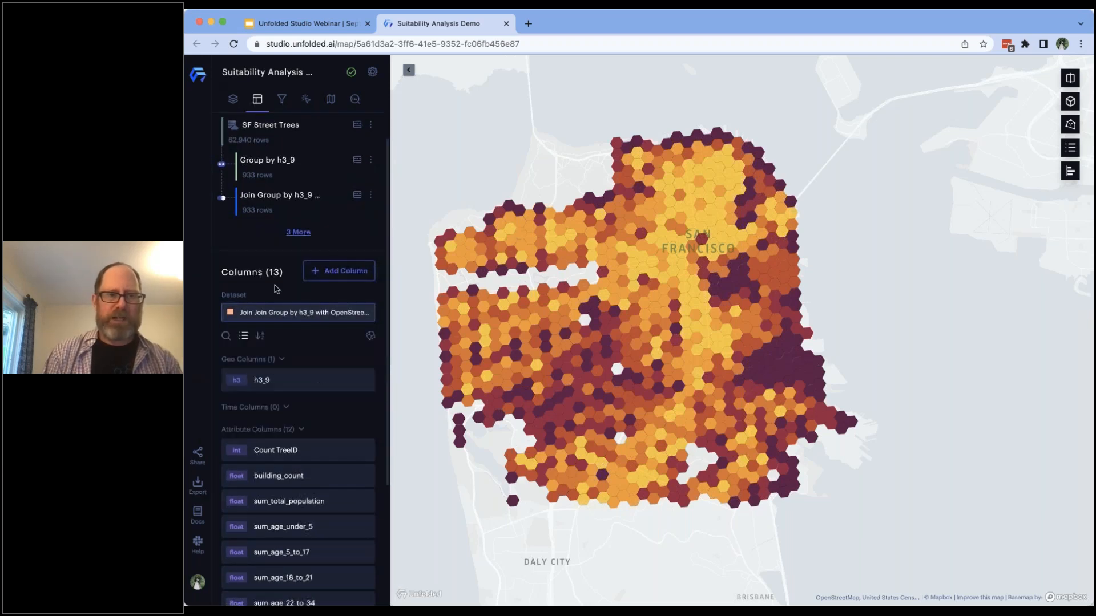
{"action": "scroll", "coordinate": [277, 288], "scroll_direction": "up", "scroll_amount": 1}
{"action": "left_click", "coordinate": [299, 266]}
{"action": "left_click", "coordinate": [303, 263]}
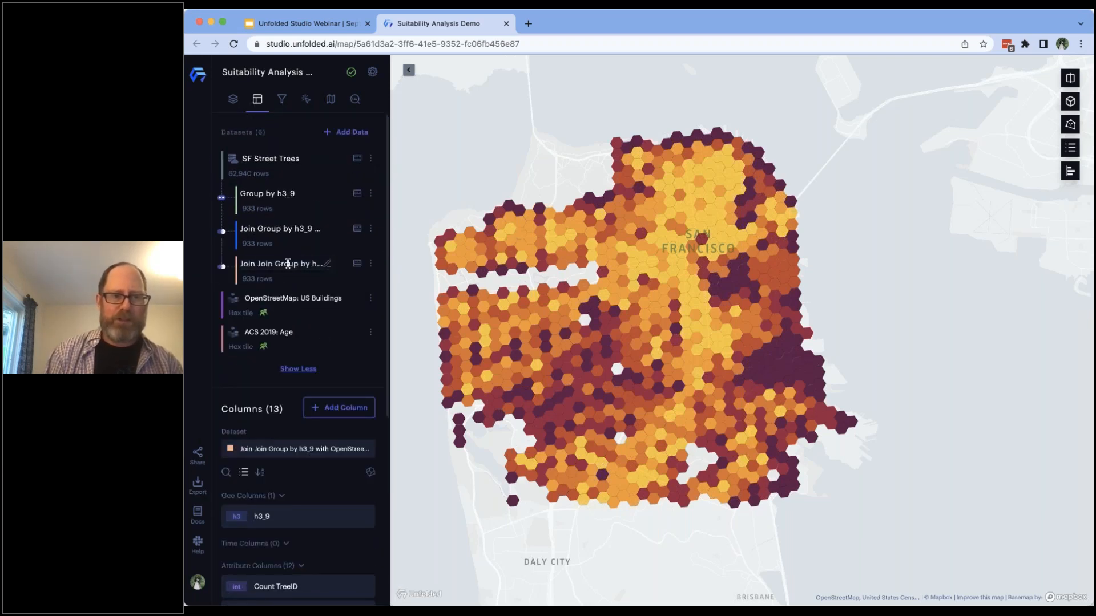
{"action": "left_click_drag", "start_coordinate": [243, 263], "coordinate": [345, 269]}
{"action": "key", "text": "BackSpace"}
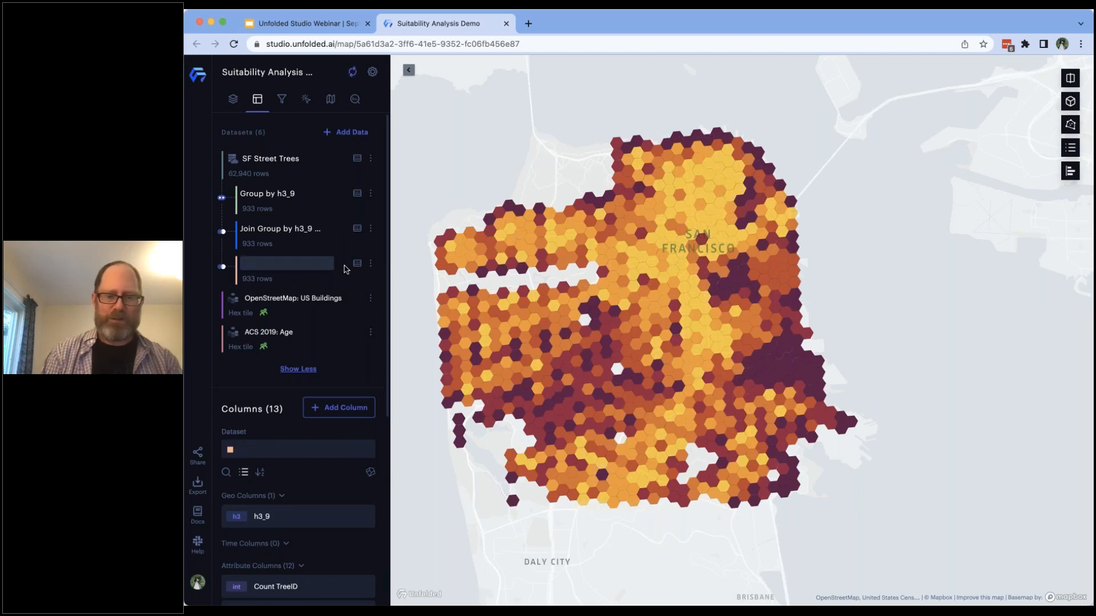
{"action": "type", "text": "Base"}
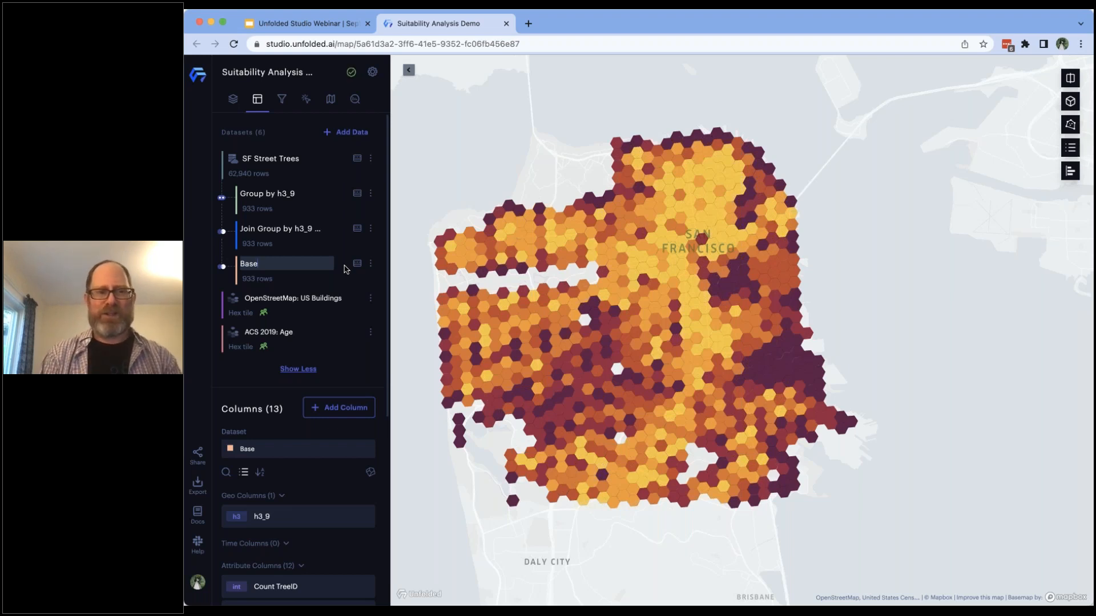
{"action": "type", "text": " Data"}
{"action": "key", "text": "Return"}
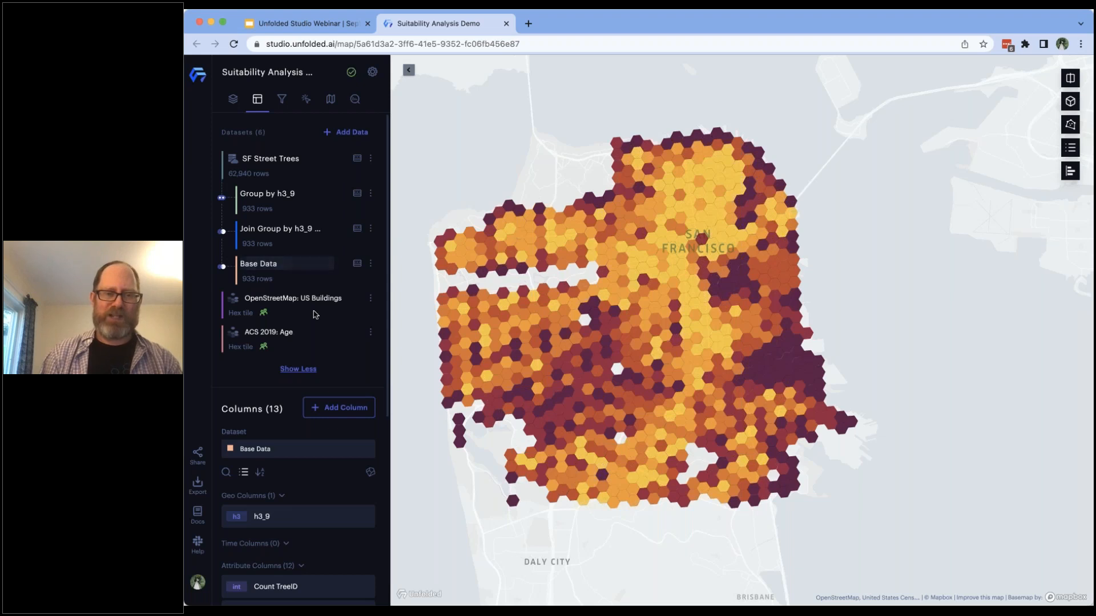
Step: Start a new formula column in the Base Data dataset and name it "Ratio of middle aged folks"
{"action": "scroll", "coordinate": [316, 315], "scroll_direction": "down", "scroll_amount": 1}
{"action": "scroll", "coordinate": [311, 329], "scroll_direction": "down", "scroll_amount": 6}
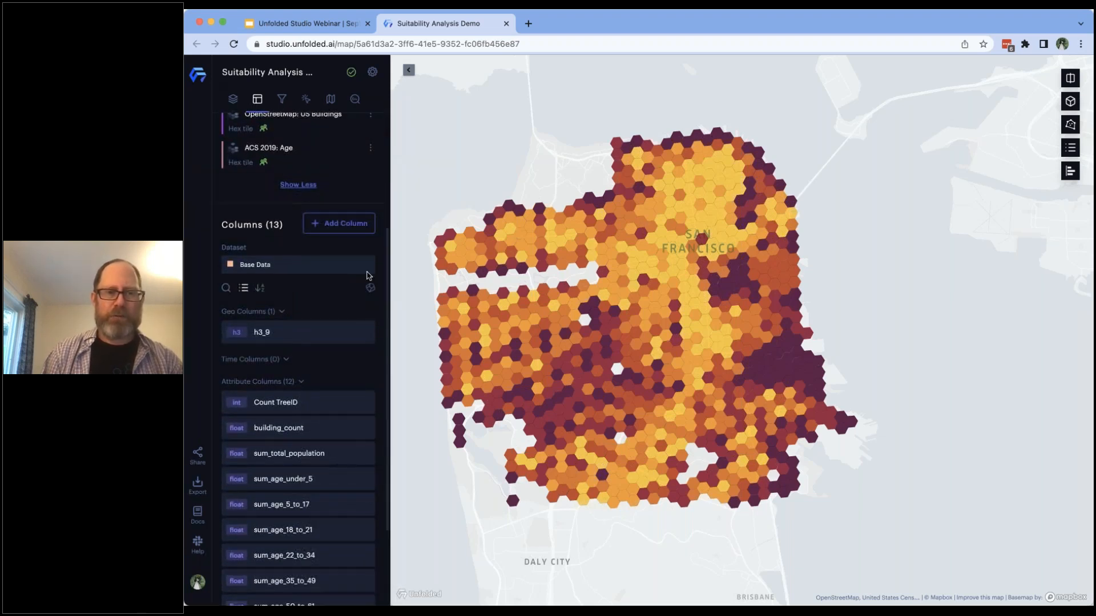
{"action": "left_click", "coordinate": [339, 224]}
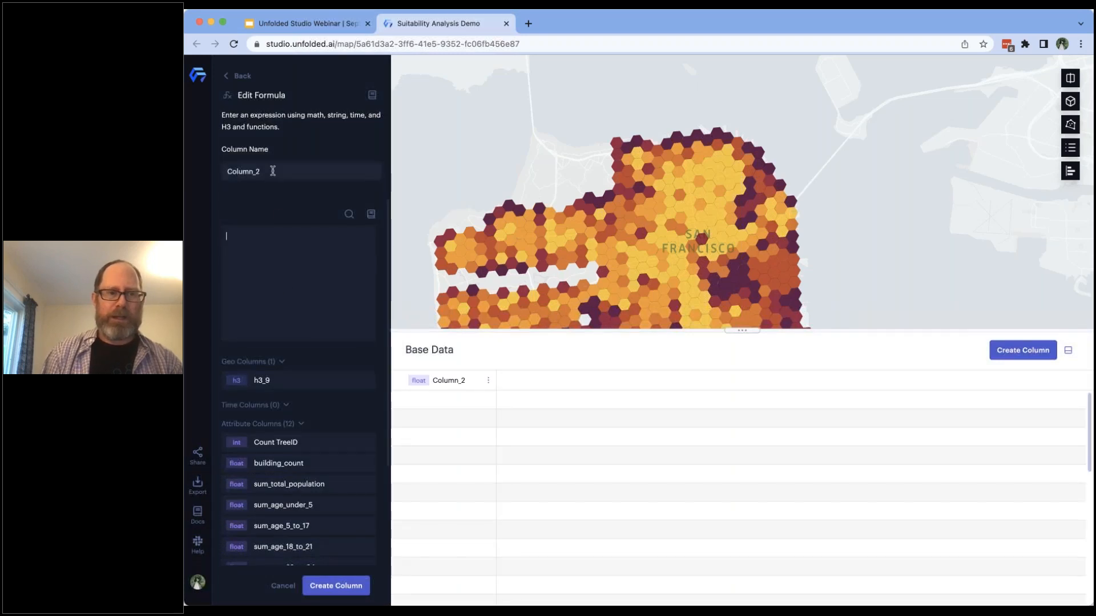
{"action": "left_click_drag", "start_coordinate": [274, 172], "coordinate": [195, 171]}
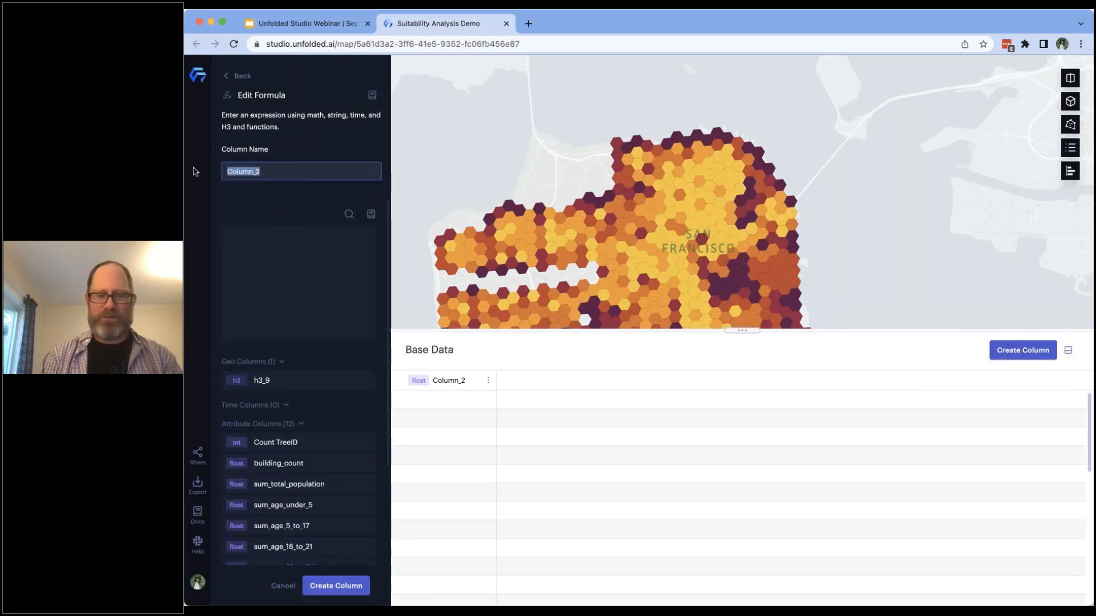
{"action": "type", "text": "Ratio of"}
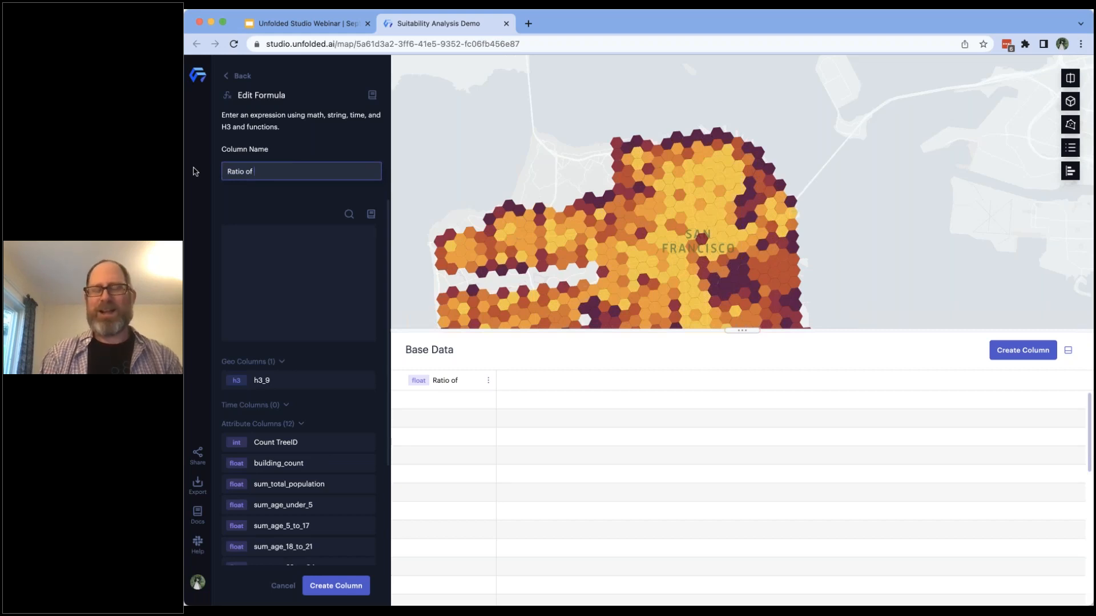
{"action": "type", "text": " middle"}
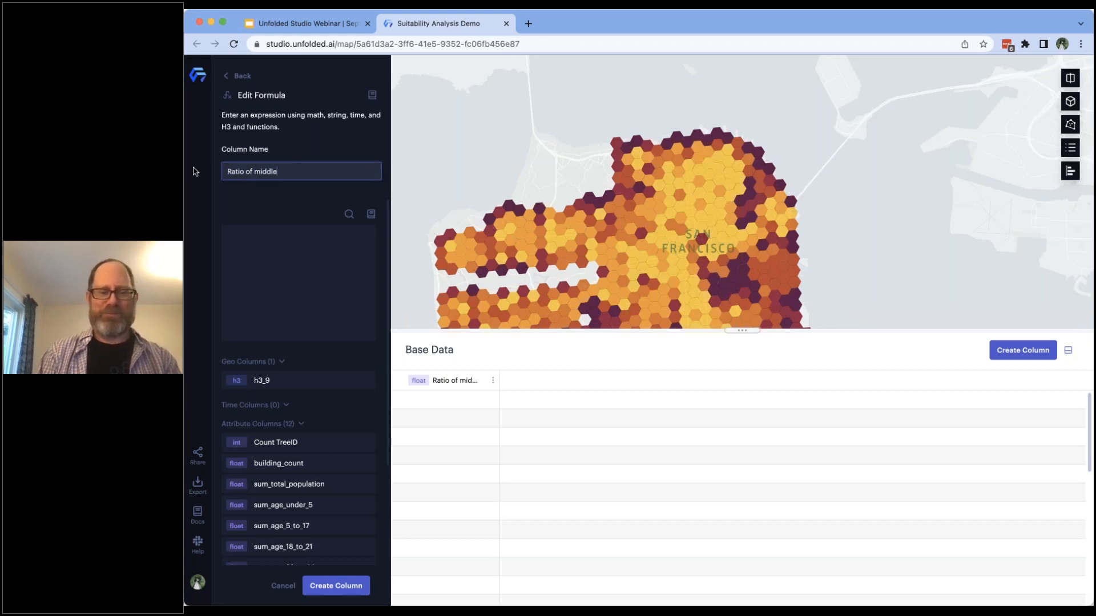
{"action": "type", "text": " aged folks"}
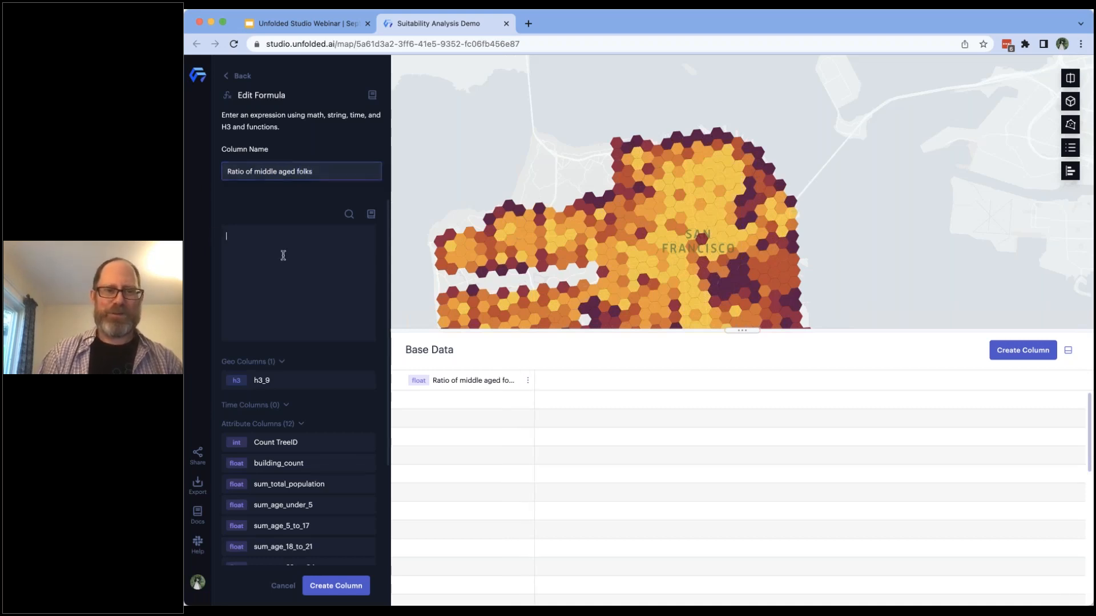
Step: Define the column's formula as sum_age_35_to_49 / building_count and create the column
{"action": "scroll", "coordinate": [320, 399], "scroll_direction": "down", "scroll_amount": 5}
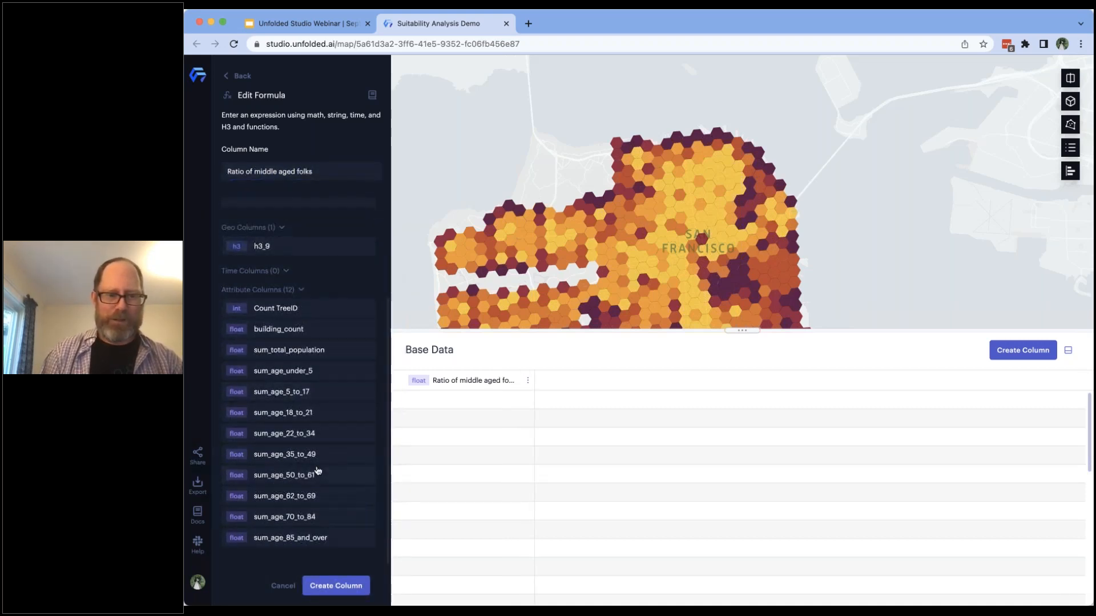
{"action": "left_click", "coordinate": [322, 457]}
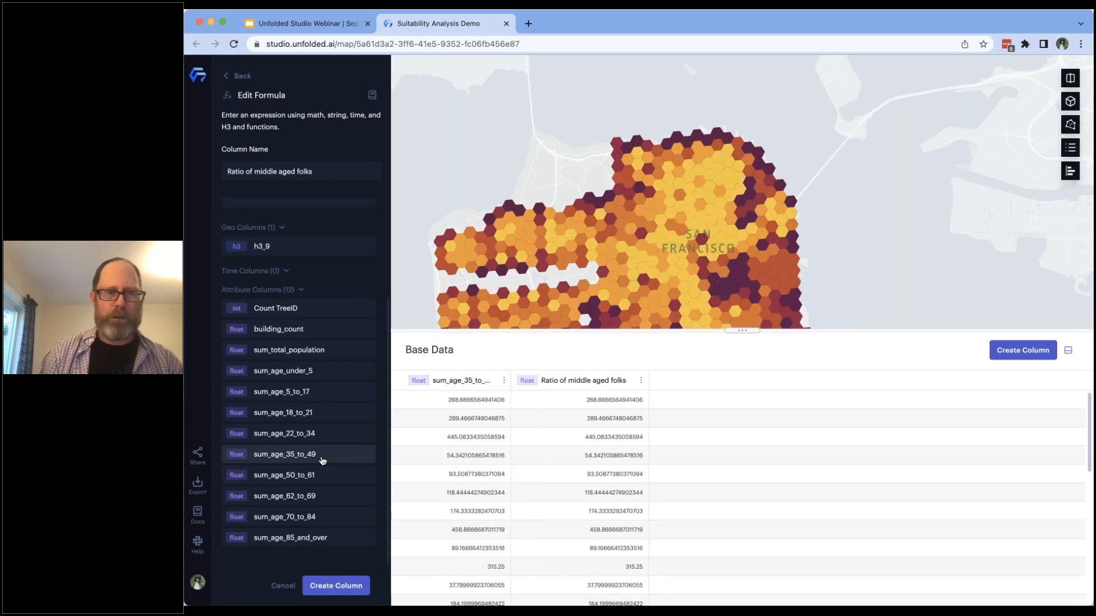
{"action": "type", "text": "/"}
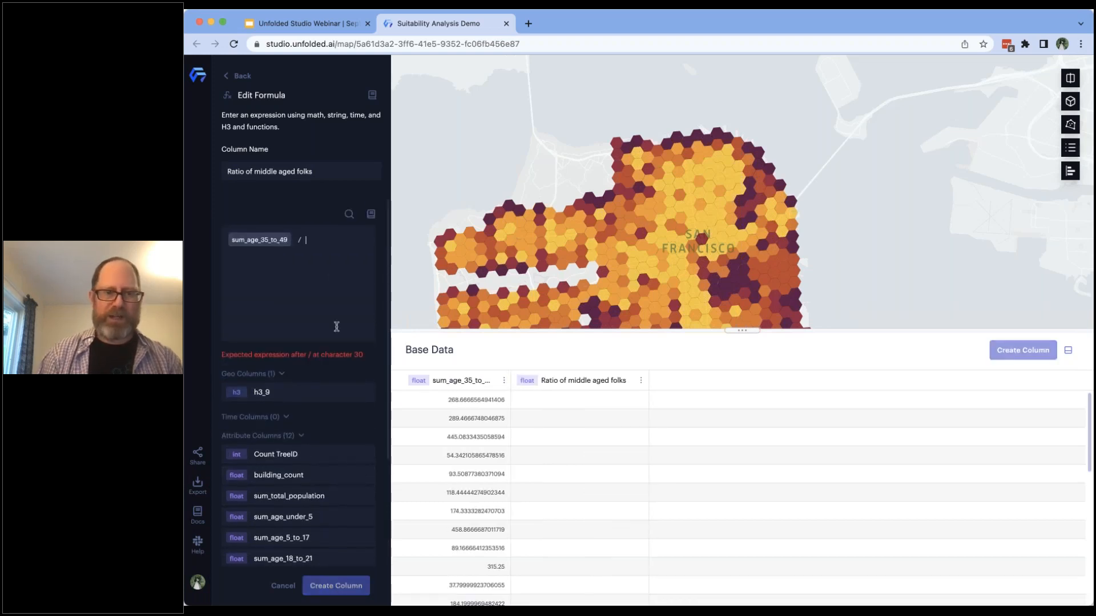
{"action": "left_click", "coordinate": [308, 478]}
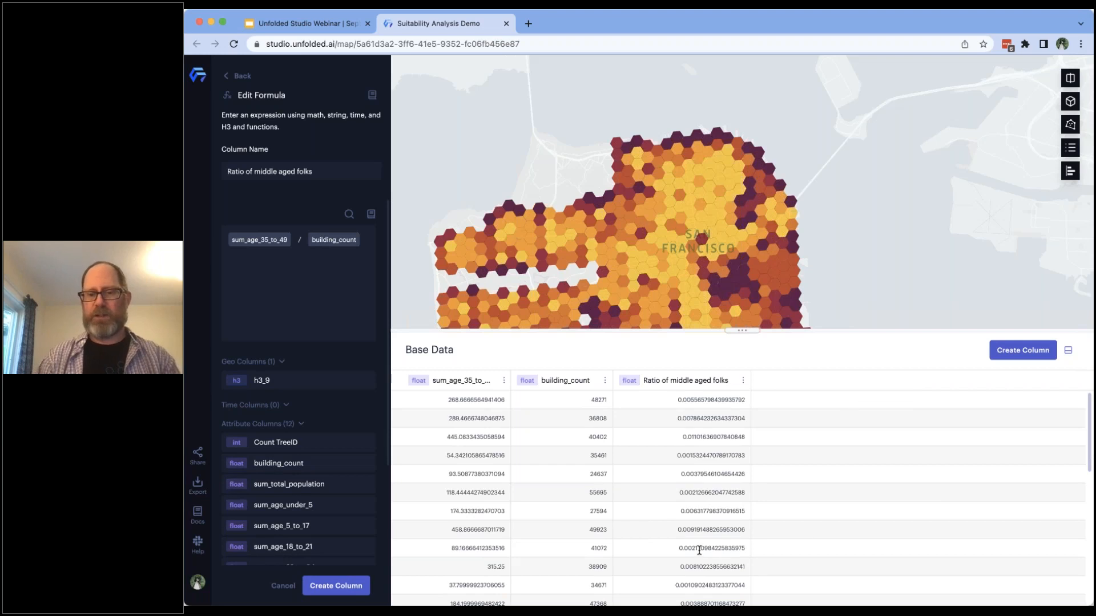
{"action": "left_click", "coordinate": [1026, 354]}
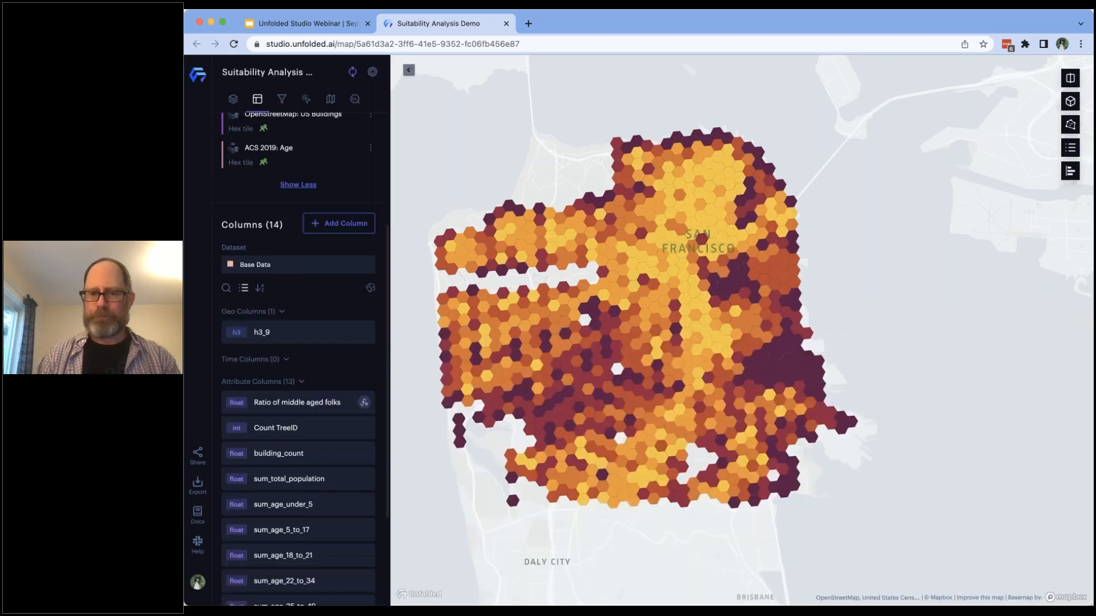
{"action": "scroll", "coordinate": [314, 286], "scroll_direction": "up", "scroll_amount": 3}
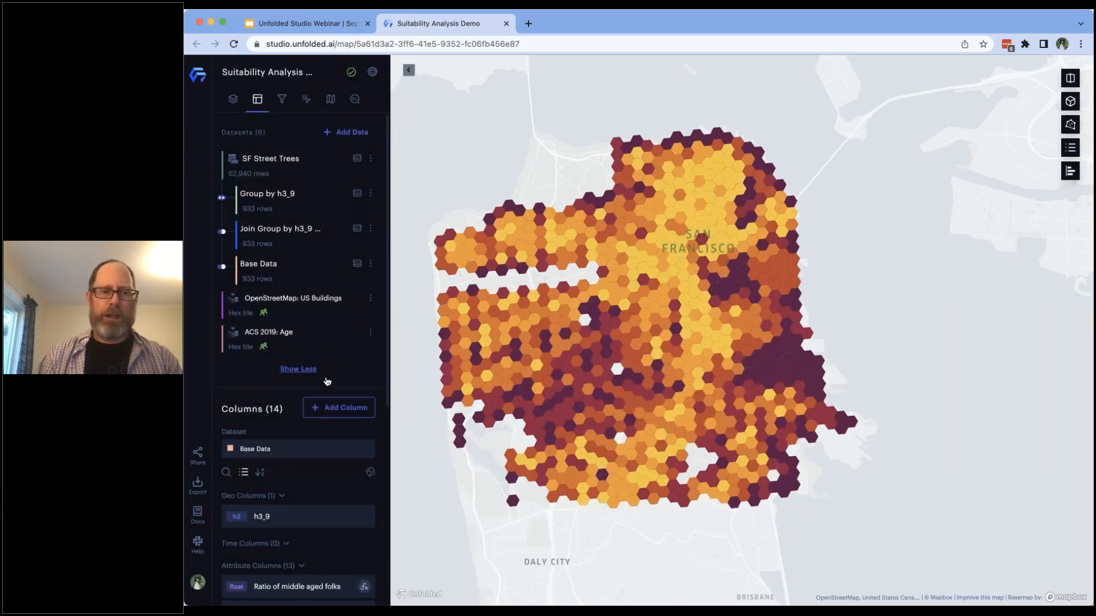
{"action": "left_click", "coordinate": [355, 100]}
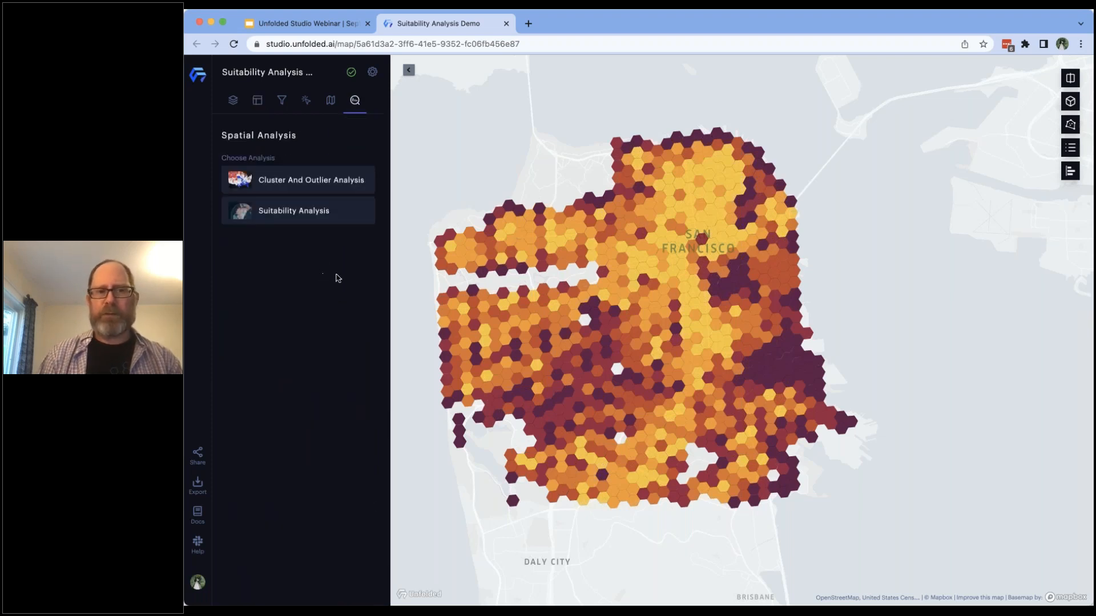
{"action": "left_click", "coordinate": [341, 220]}
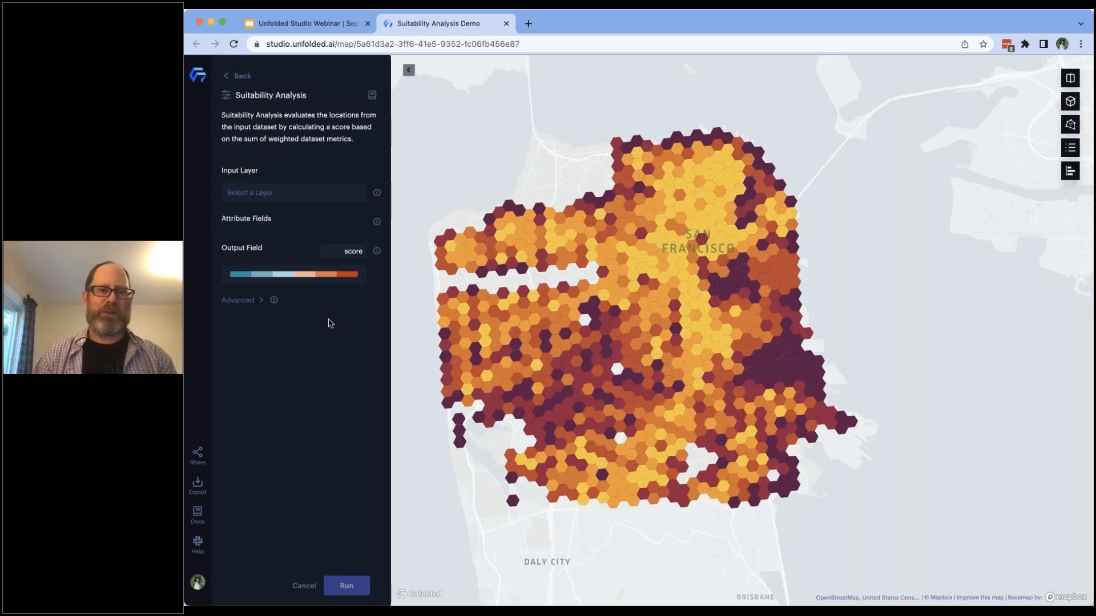
{"action": "left_click", "coordinate": [296, 195]}
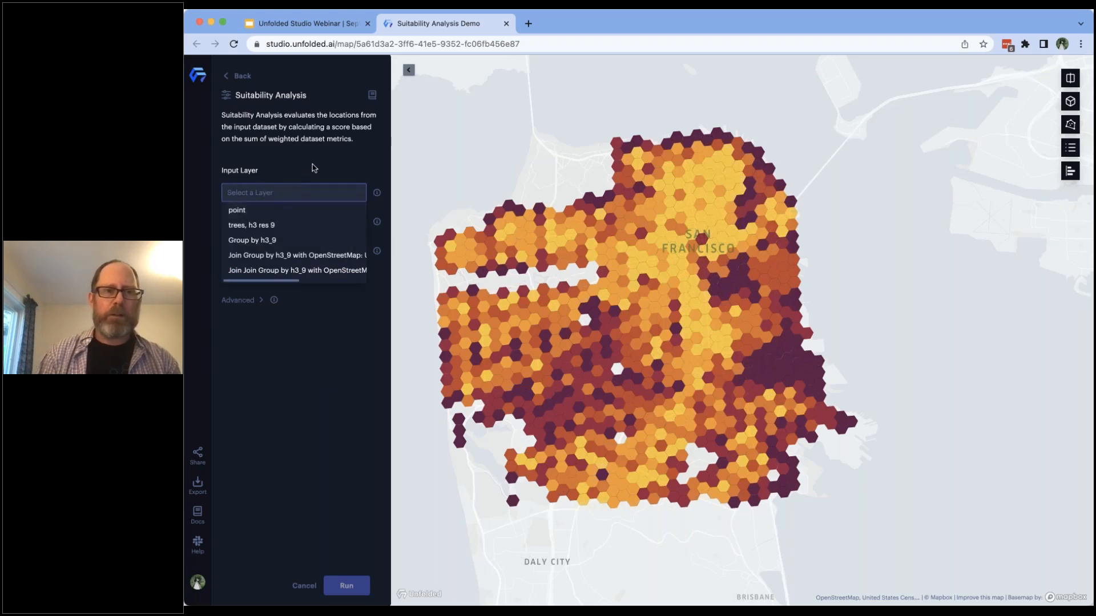
{"action": "left_click", "coordinate": [296, 211]}
{"action": "left_click", "coordinate": [226, 76]}
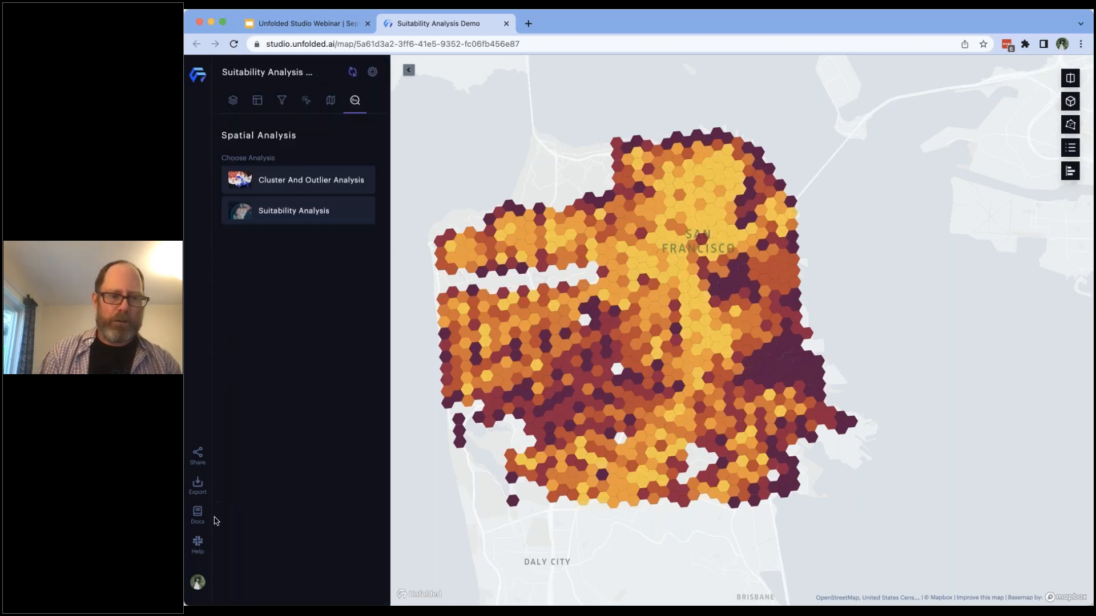
Step: Rename the visible H3 layer made from the final join as Base Data
{"action": "left_click", "coordinate": [234, 100]}
{"action": "left_click", "coordinate": [299, 381]}
{"action": "left_click_drag", "start_coordinate": [239, 382], "coordinate": [359, 393]}
{"action": "type", "text": "Base"}
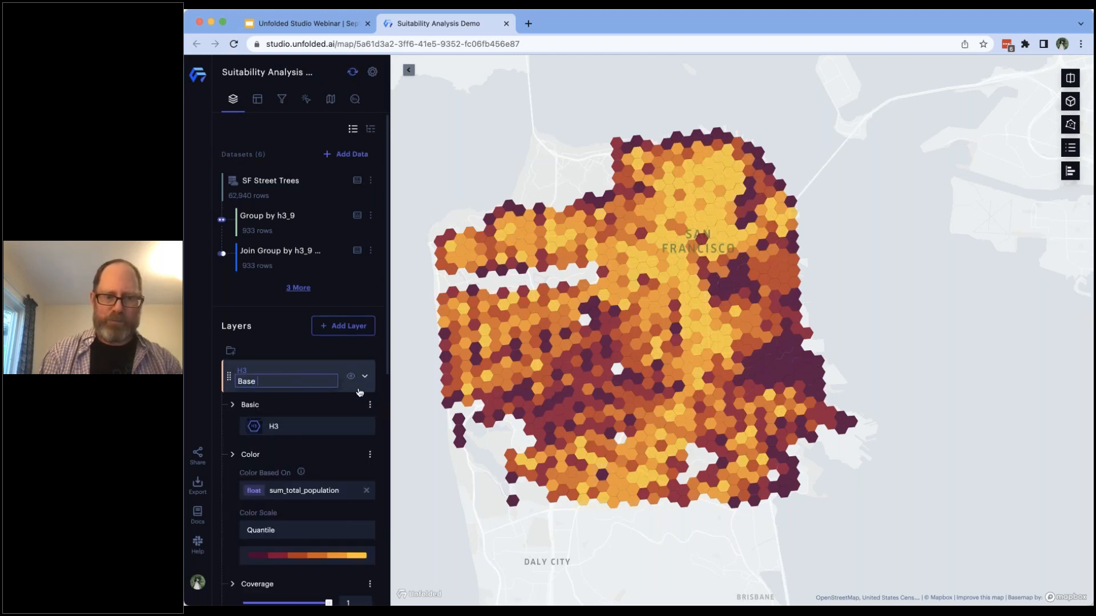
{"action": "type", "text": " Data"}
{"action": "left_click", "coordinate": [275, 323]}
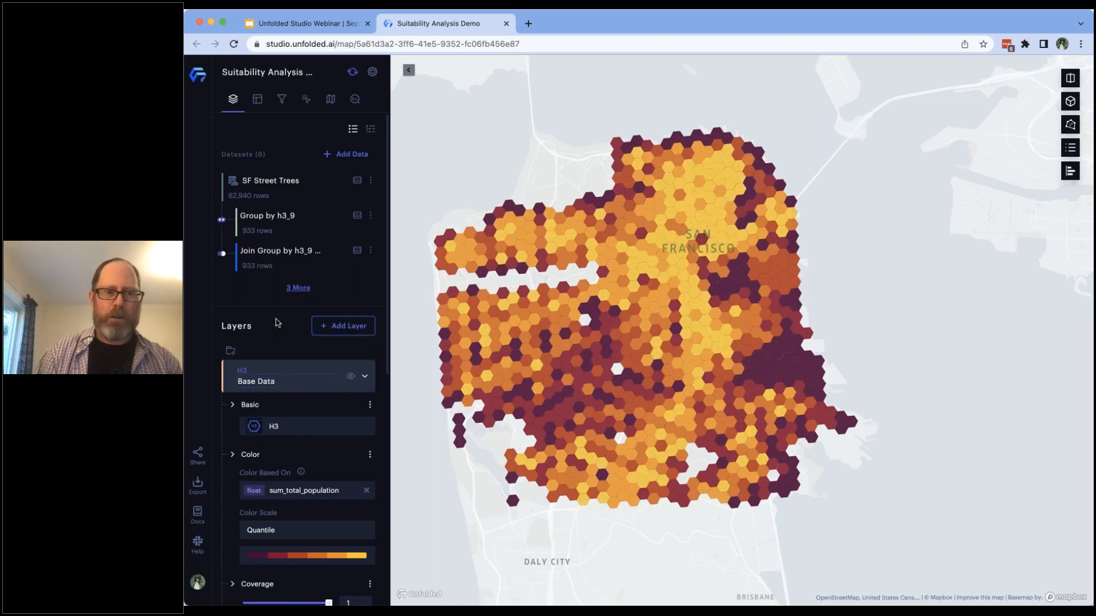
Step: Set up a Suitability Analysis with Base Data as the input layer
{"action": "left_click", "coordinate": [354, 98]}
{"action": "left_click", "coordinate": [300, 212]}
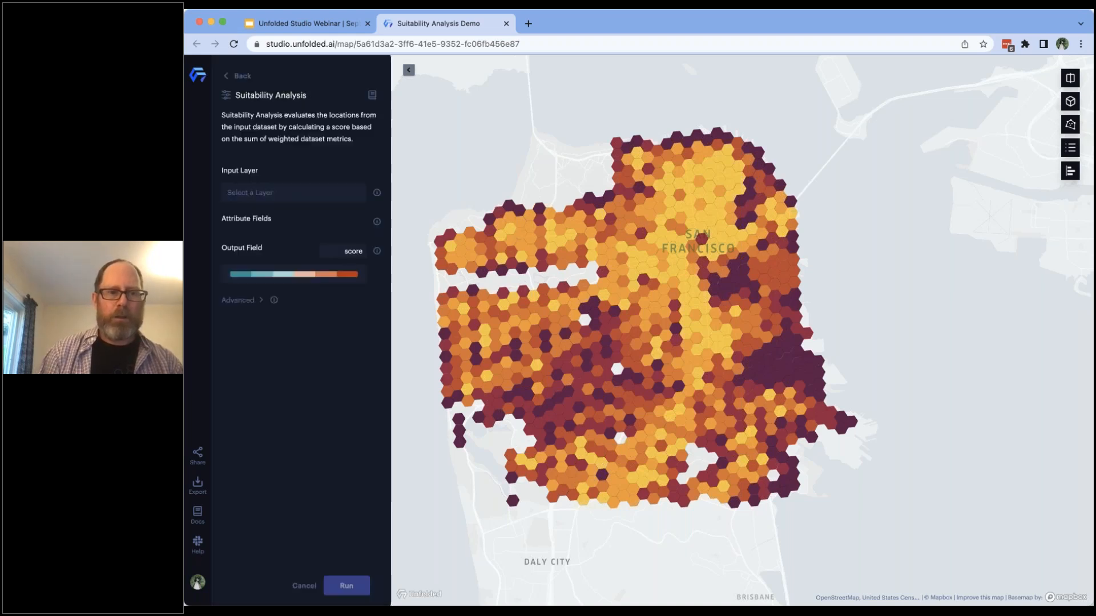
{"action": "left_click", "coordinate": [292, 197]}
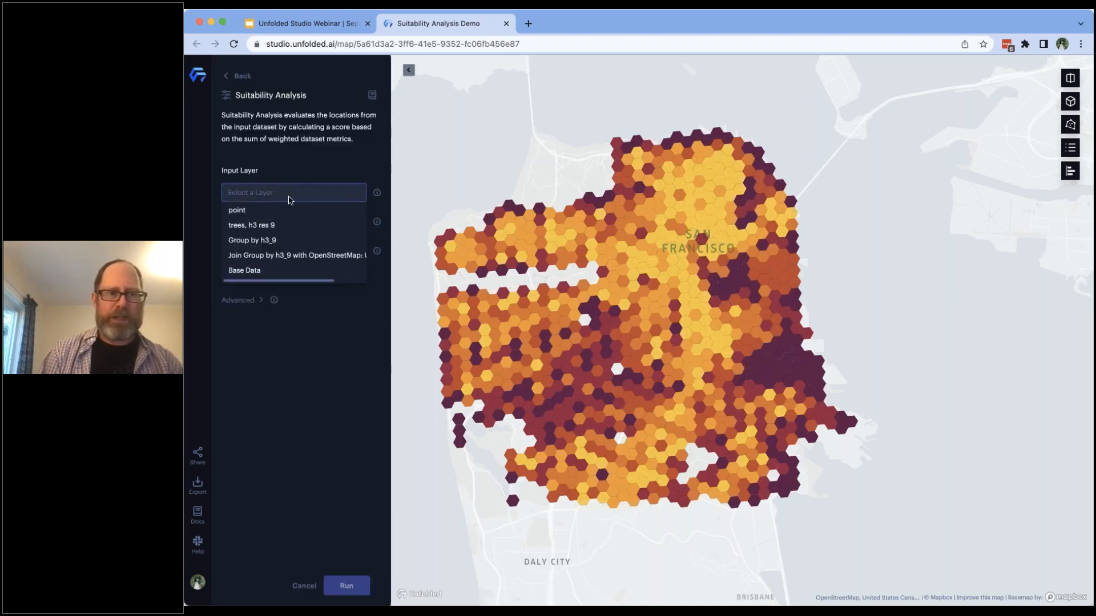
{"action": "left_click", "coordinate": [267, 270]}
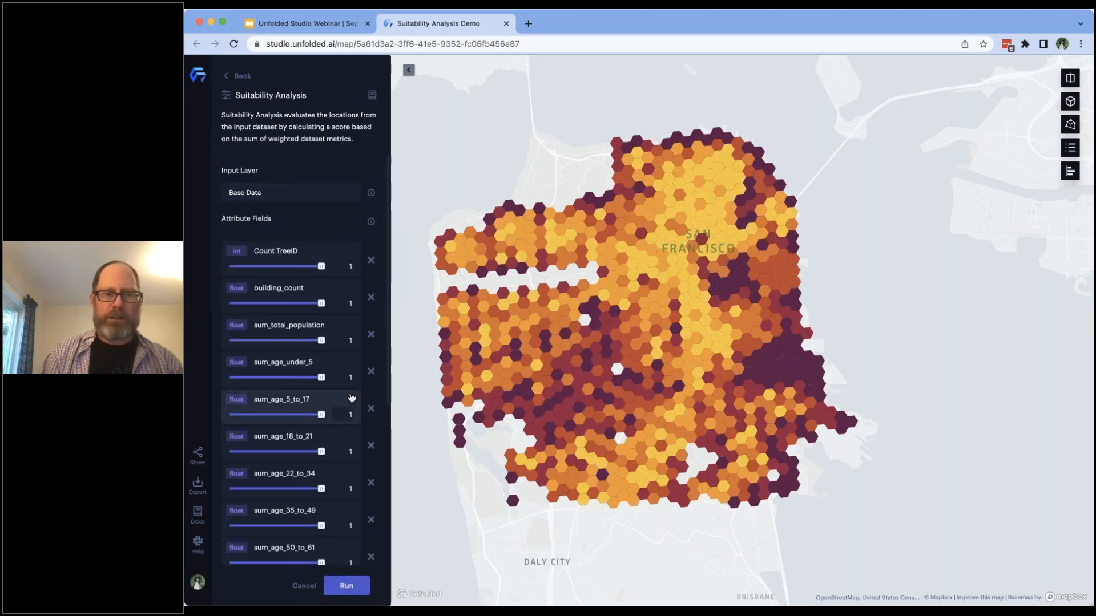
Step: Remove all age attribute fields, from sum_age_under_5 through sum_age_85_and_over, from the analysis, keeping Ratio of middle aged folks
{"action": "scroll", "coordinate": [352, 398], "scroll_direction": "down", "scroll_amount": 3}
{"action": "scroll", "coordinate": [352, 398], "scroll_direction": "down", "scroll_amount": 4}
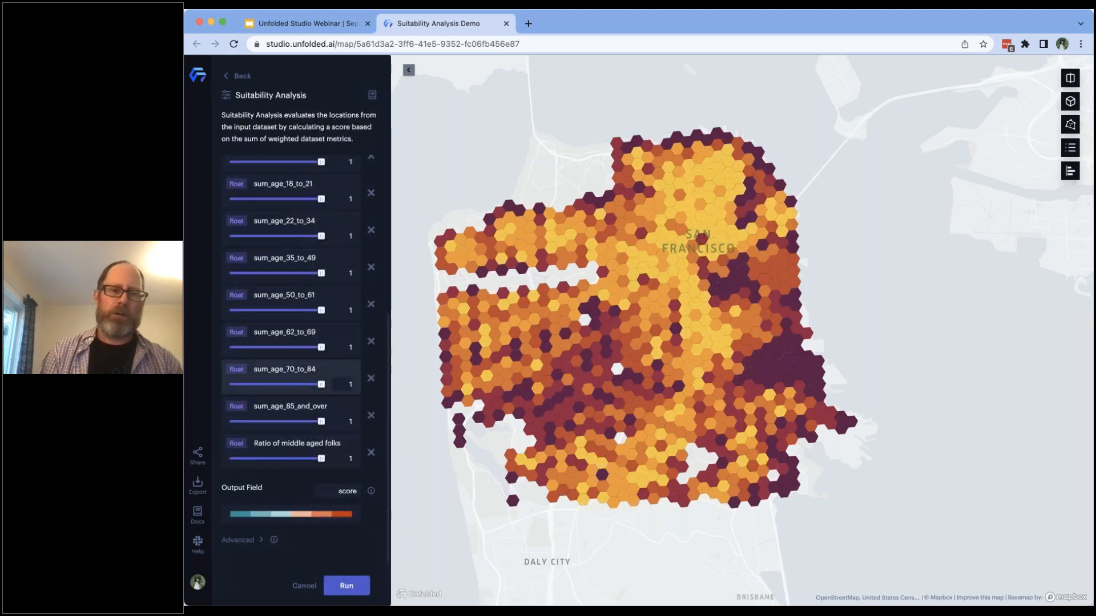
{"action": "scroll", "coordinate": [344, 452], "scroll_direction": "up", "scroll_amount": 7}
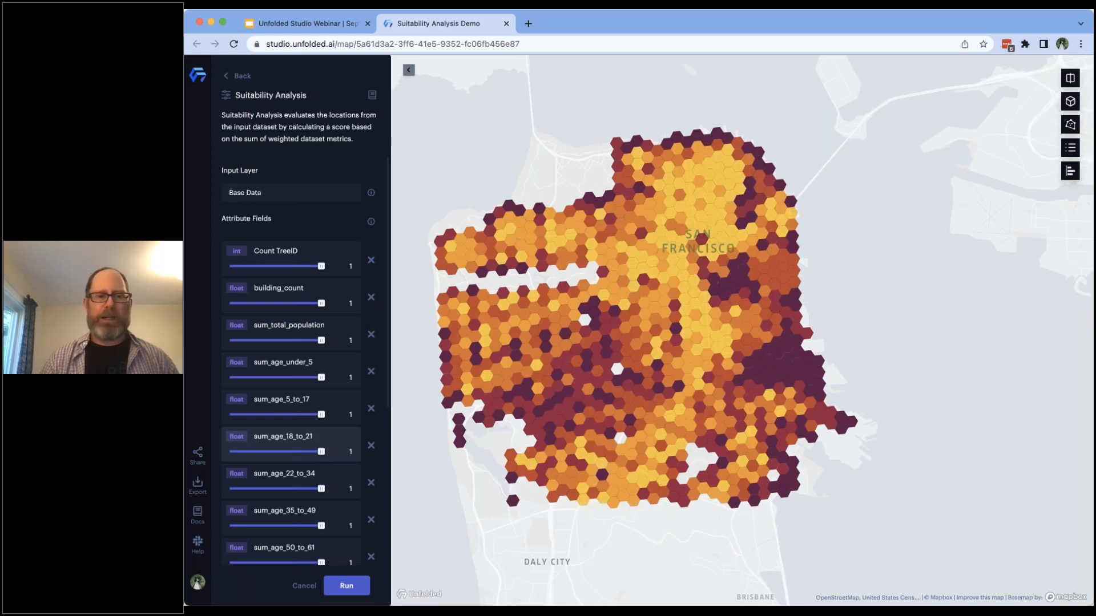
{"action": "left_click", "coordinate": [371, 372]}
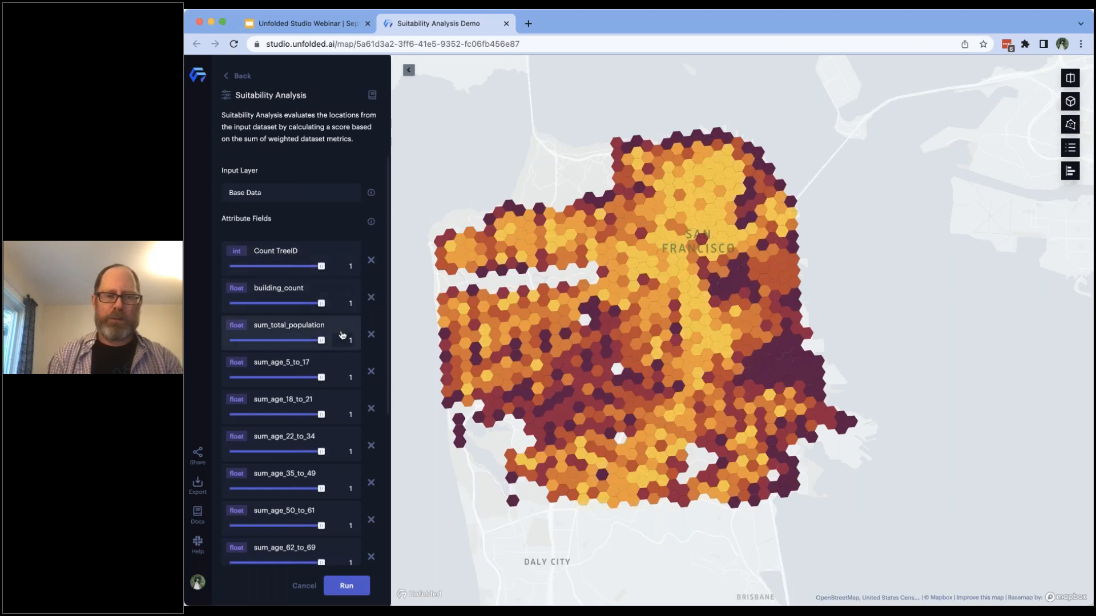
{"action": "left_click", "coordinate": [370, 374]}
{"action": "left_click", "coordinate": [371, 374]}
{"action": "left_click", "coordinate": [371, 373]}
{"action": "left_click", "coordinate": [371, 373]}
{"action": "left_click", "coordinate": [371, 373]}
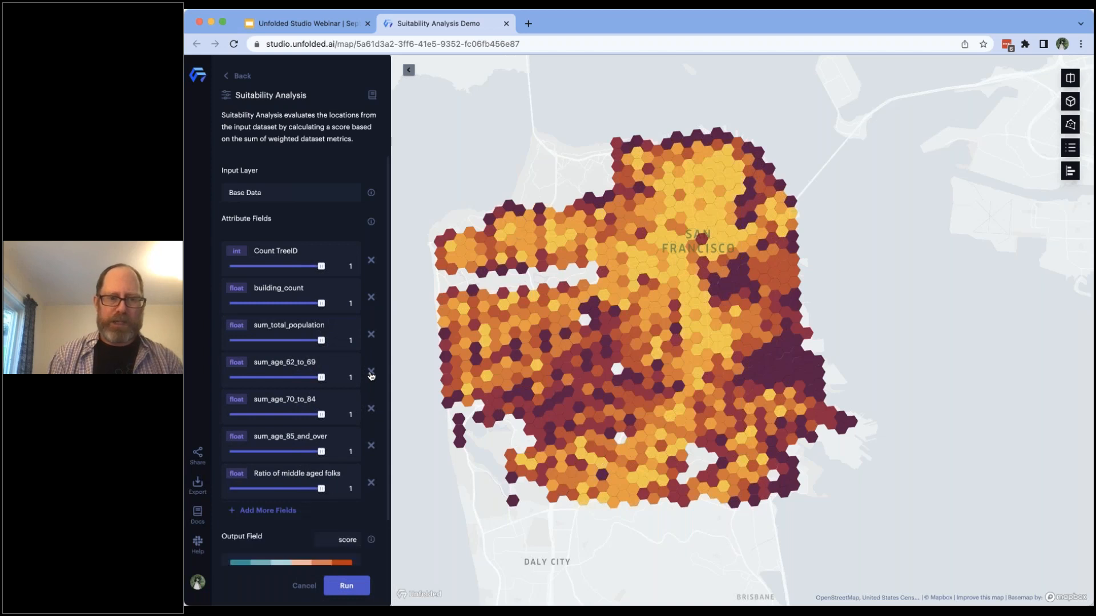
{"action": "left_click", "coordinate": [370, 374]}
{"action": "left_click", "coordinate": [370, 373]}
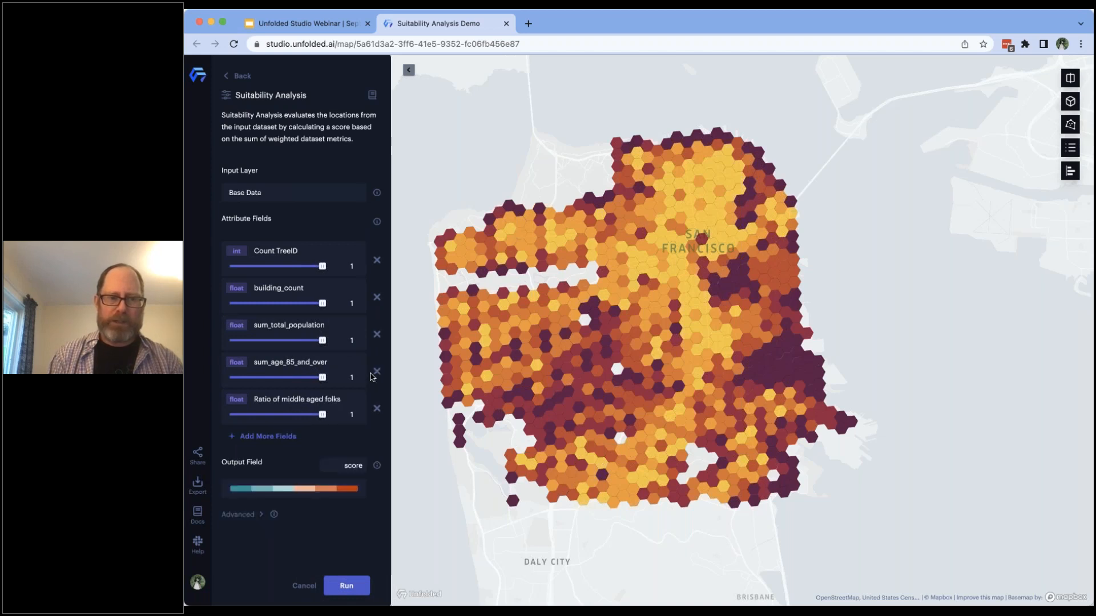
{"action": "left_click", "coordinate": [376, 373]}
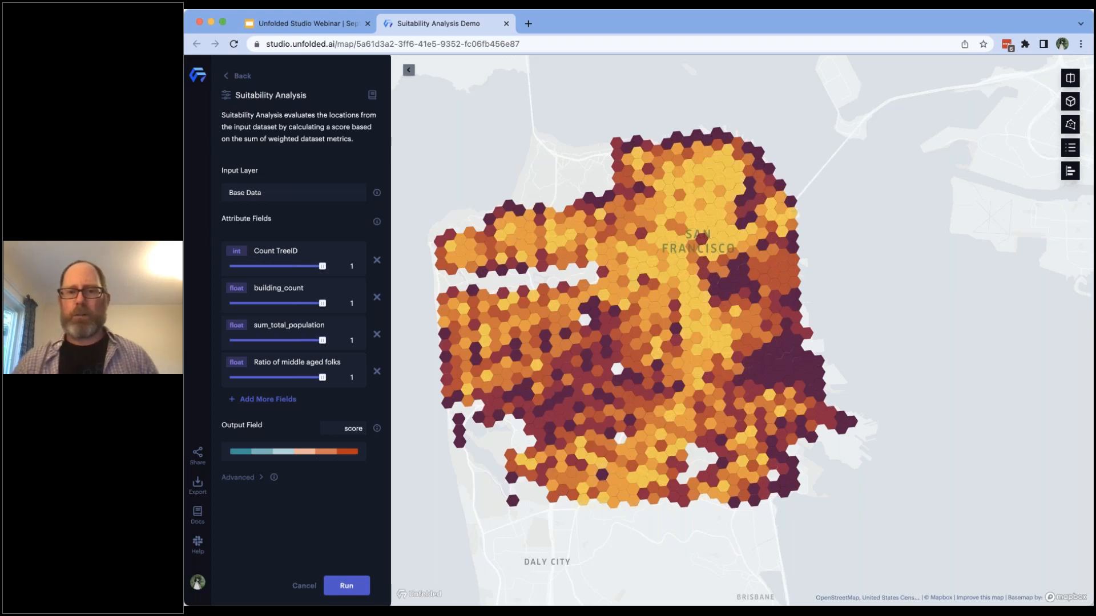
Step: Set the diverging colour palette of the score output field to 12 steps
{"action": "left_click", "coordinate": [342, 456]}
{"action": "left_click", "coordinate": [340, 502]}
{"action": "scroll", "coordinate": [335, 502], "scroll_direction": "down", "scroll_amount": 3}
{"action": "left_click", "coordinate": [330, 489]}
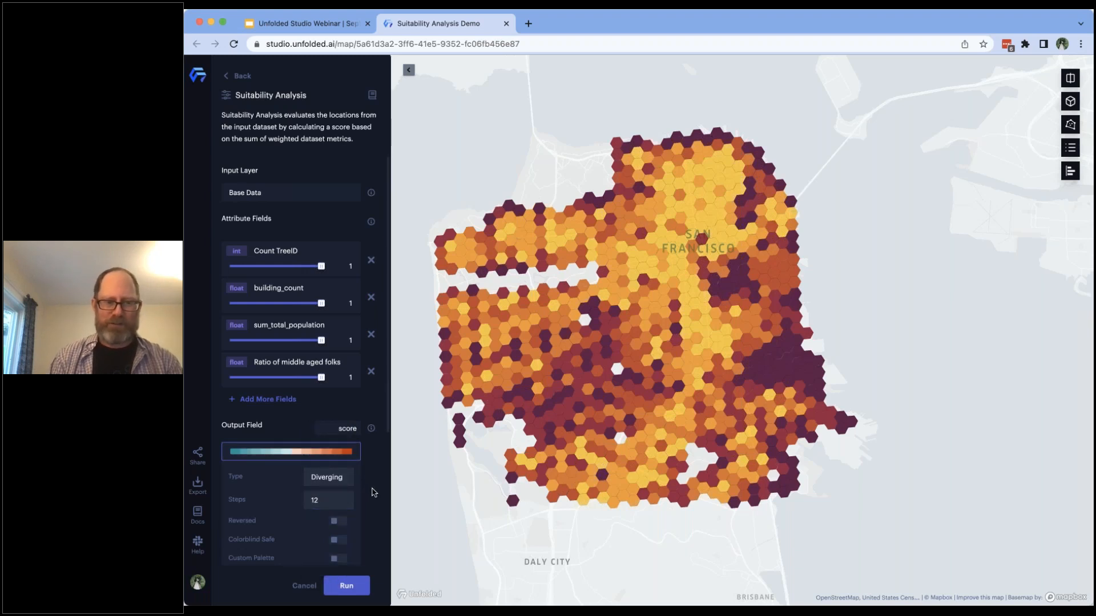
{"action": "left_click", "coordinate": [374, 493]}
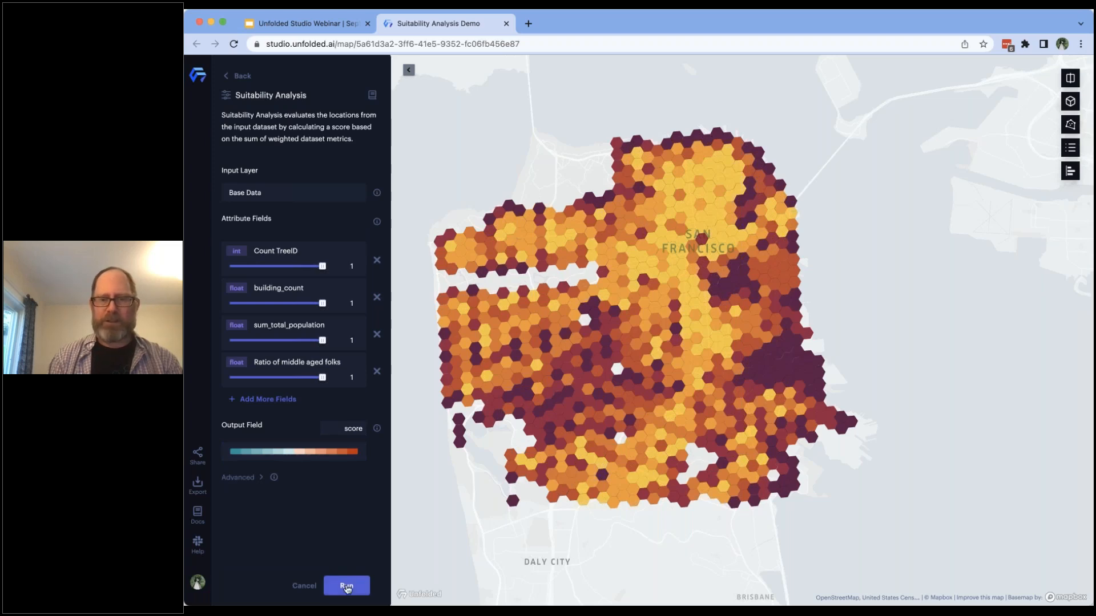
Step: Run the suitability analysis, shrink the result table to enlarge the map preview, and bring the whole city into view
{"action": "left_click", "coordinate": [347, 586]}
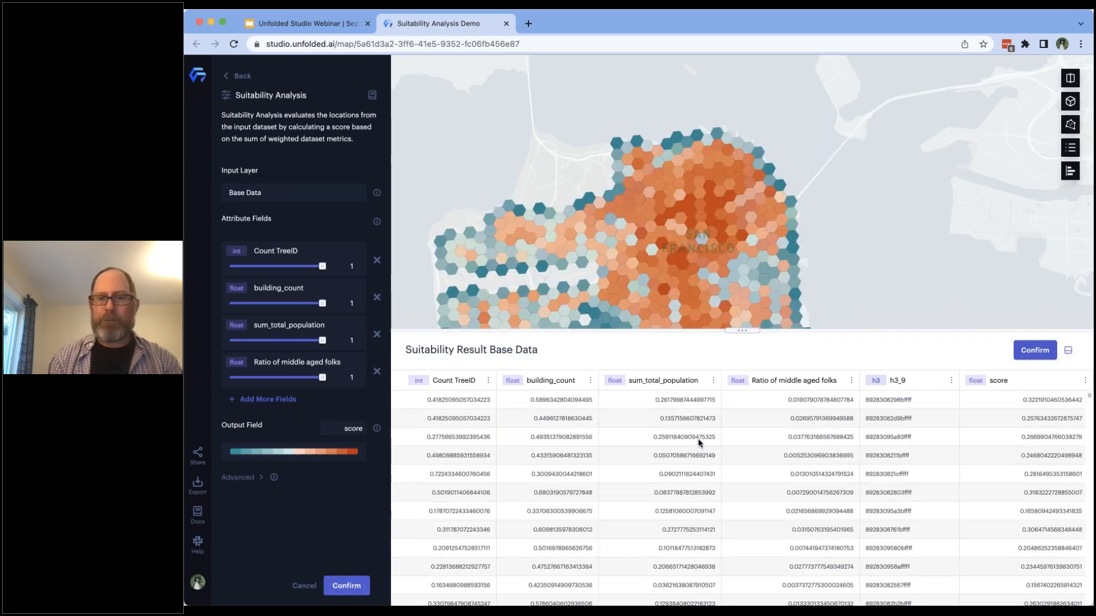
{"action": "mouse_move", "coordinate": [777, 290]}
{"action": "left_click_drag", "start_coordinate": [741, 330], "coordinate": [740, 473]}
{"action": "left_click_drag", "start_coordinate": [836, 381], "coordinate": [940, 280]}
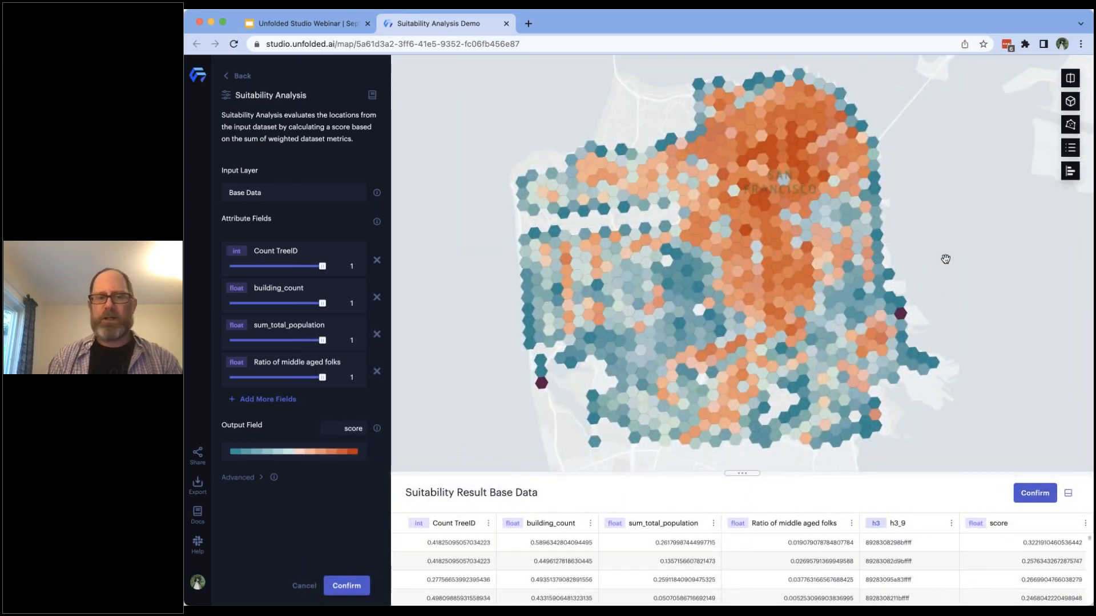
{"action": "mouse_move", "coordinate": [787, 154]}
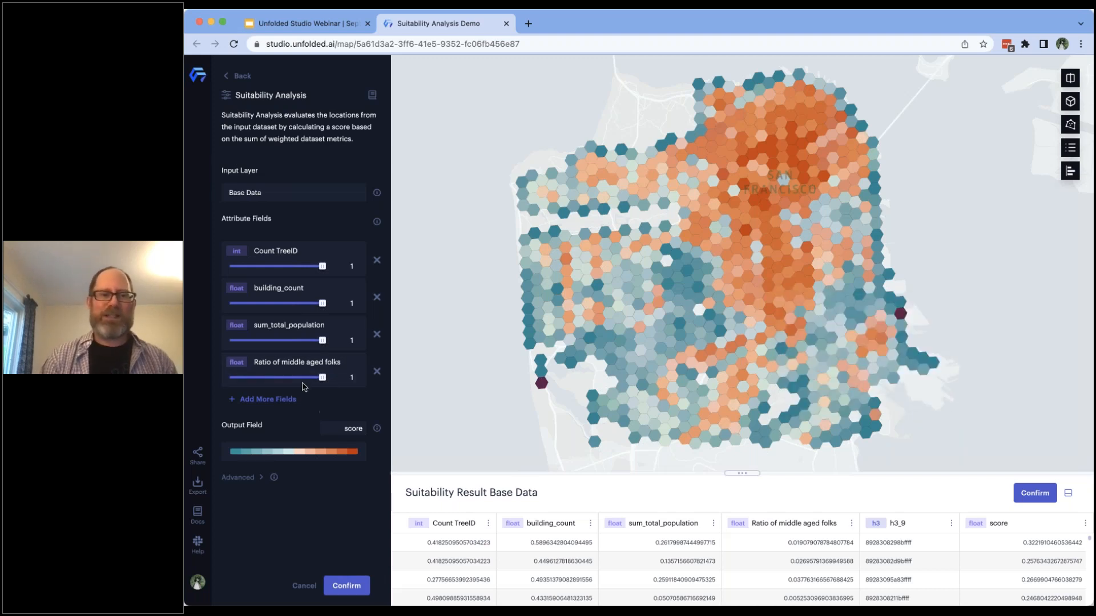
Step: Set the weights to 0.78 for Count TreeID, 0.37 for building_count and 0.43 for sum_total_population, keeping Ratio of middle aged folks at 1
{"action": "left_click_drag", "start_coordinate": [306, 271], "coordinate": [270, 271]}
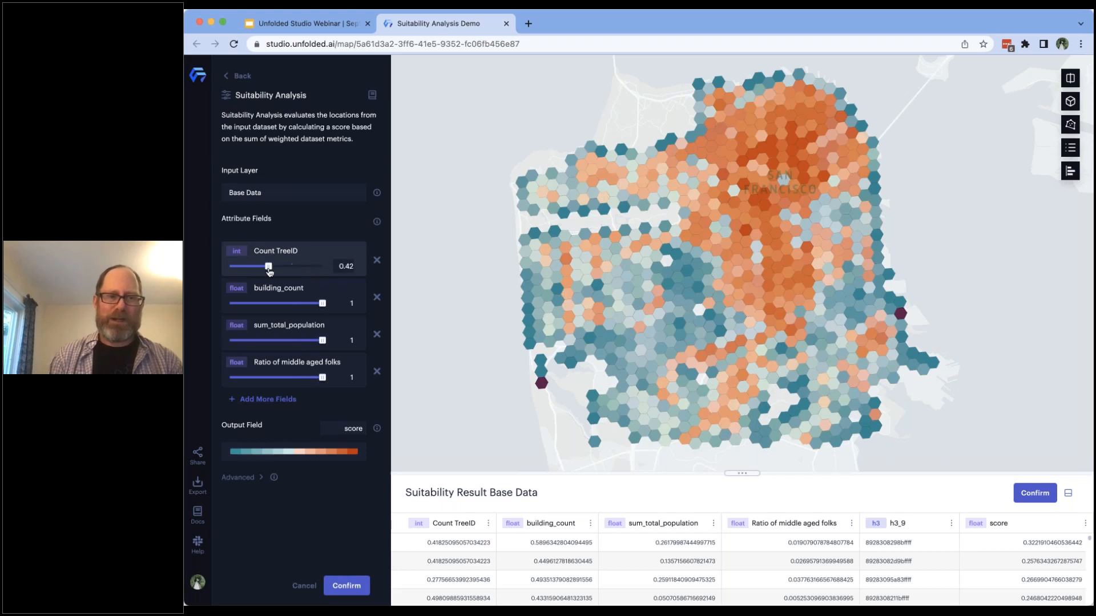
{"action": "left_click_drag", "start_coordinate": [269, 272], "coordinate": [323, 268]}
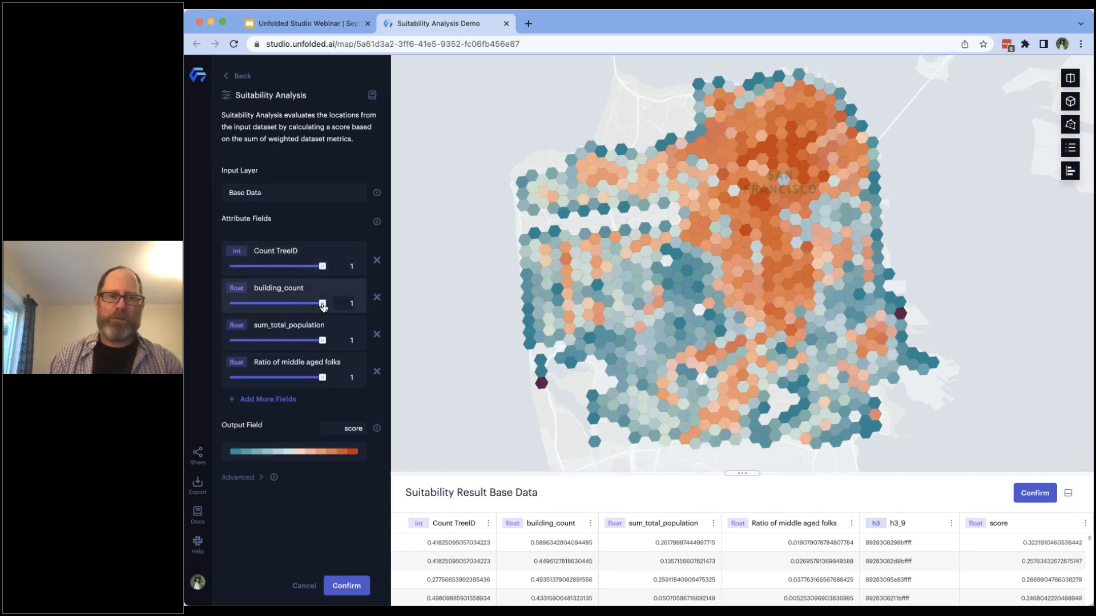
{"action": "left_click_drag", "start_coordinate": [322, 307], "coordinate": [264, 306]}
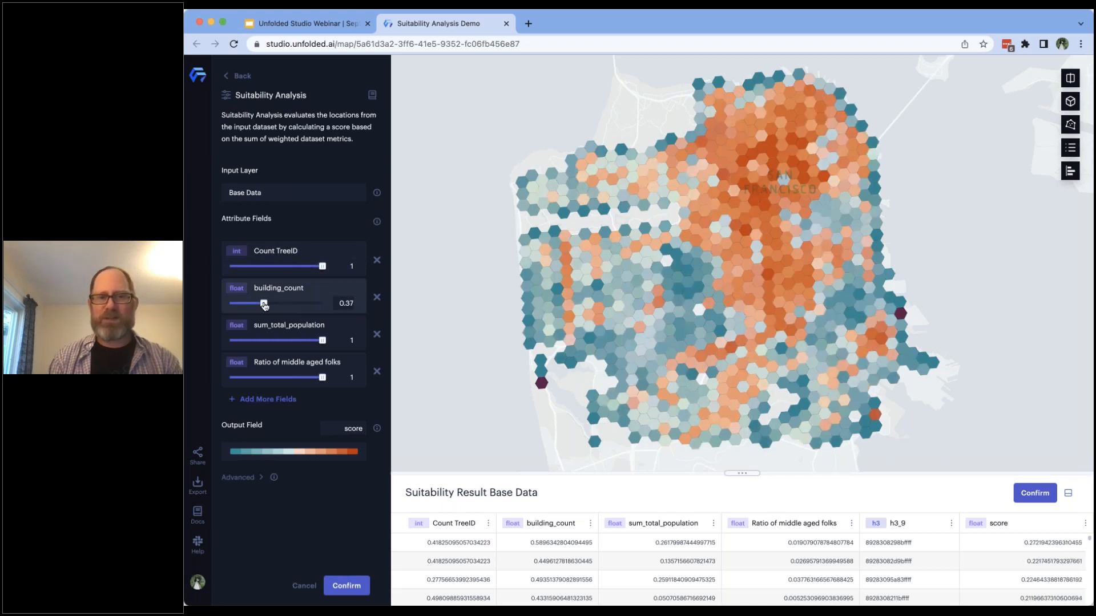
{"action": "left_click_drag", "start_coordinate": [322, 341], "coordinate": [269, 341]}
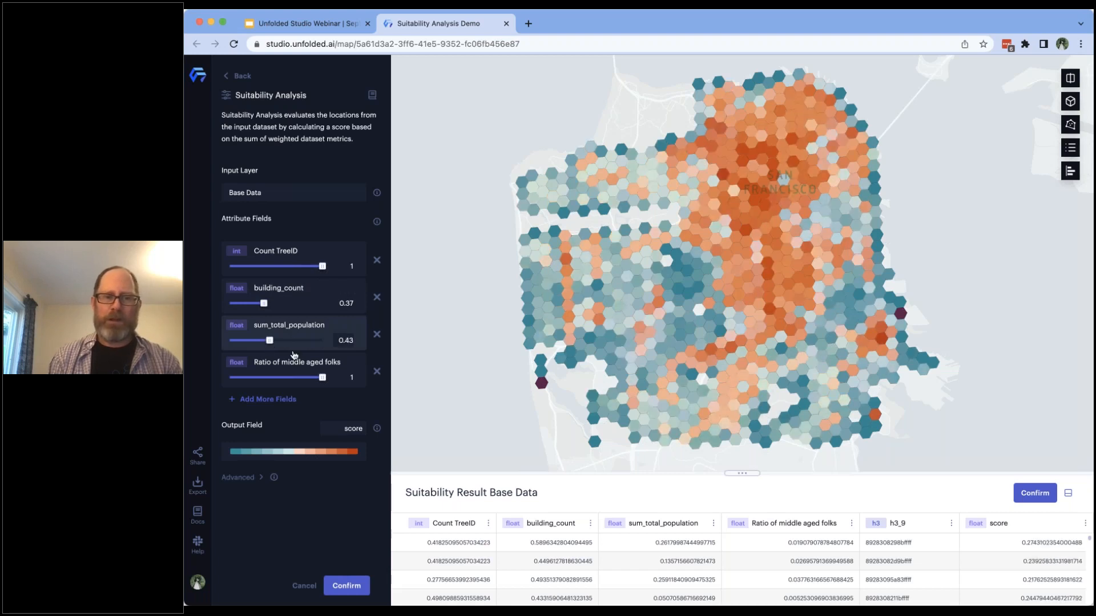
{"action": "mouse_move", "coordinate": [322, 380]}
{"action": "left_mouse_down"}
{"action": "mouse_move", "coordinate": [306, 379]}
{"action": "mouse_move", "coordinate": [324, 379]}
{"action": "left_mouse_up"}
{"action": "left_click_drag", "start_coordinate": [322, 266], "coordinate": [303, 267]}
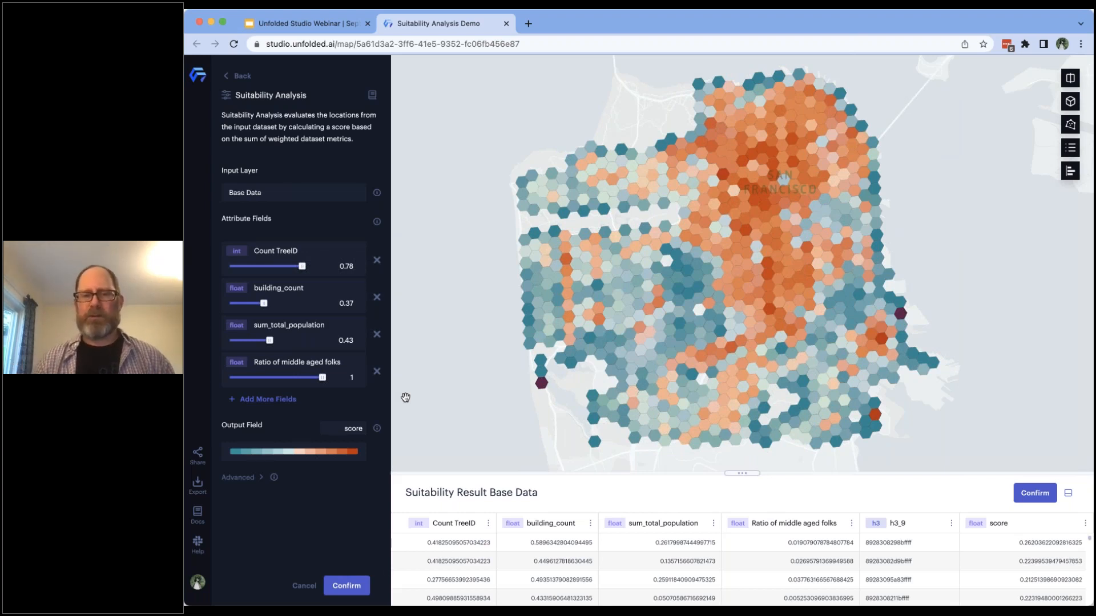
Step: Allow negative weights by setting the analysis's Min Weight Value to -1
{"action": "left_click", "coordinate": [260, 478]}
{"action": "scroll", "coordinate": [303, 503], "scroll_direction": "down", "scroll_amount": 1}
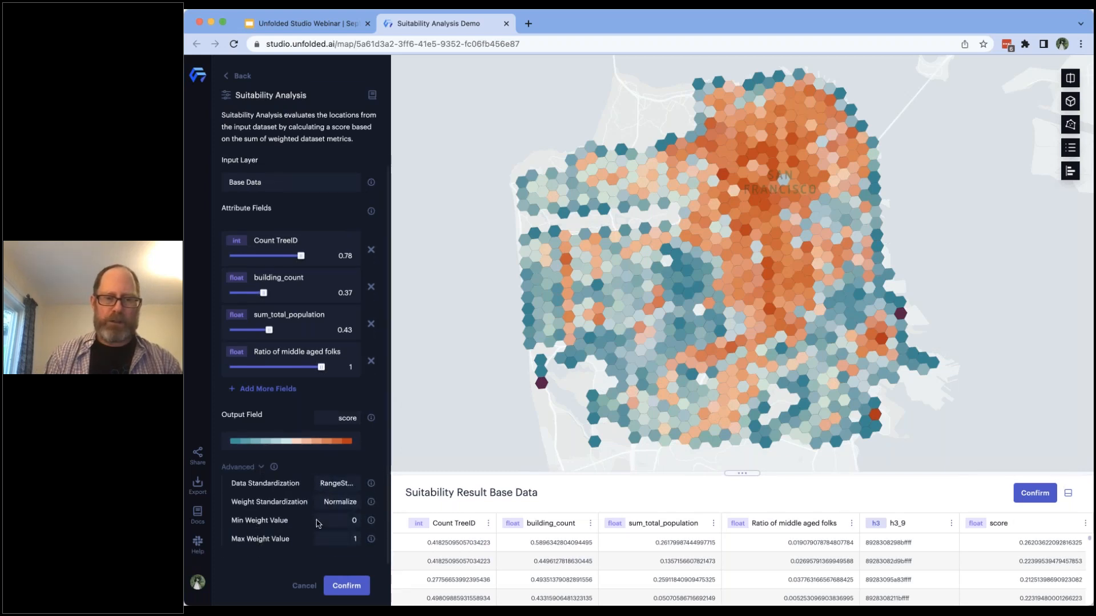
{"action": "double_click", "coordinate": [354, 520]}
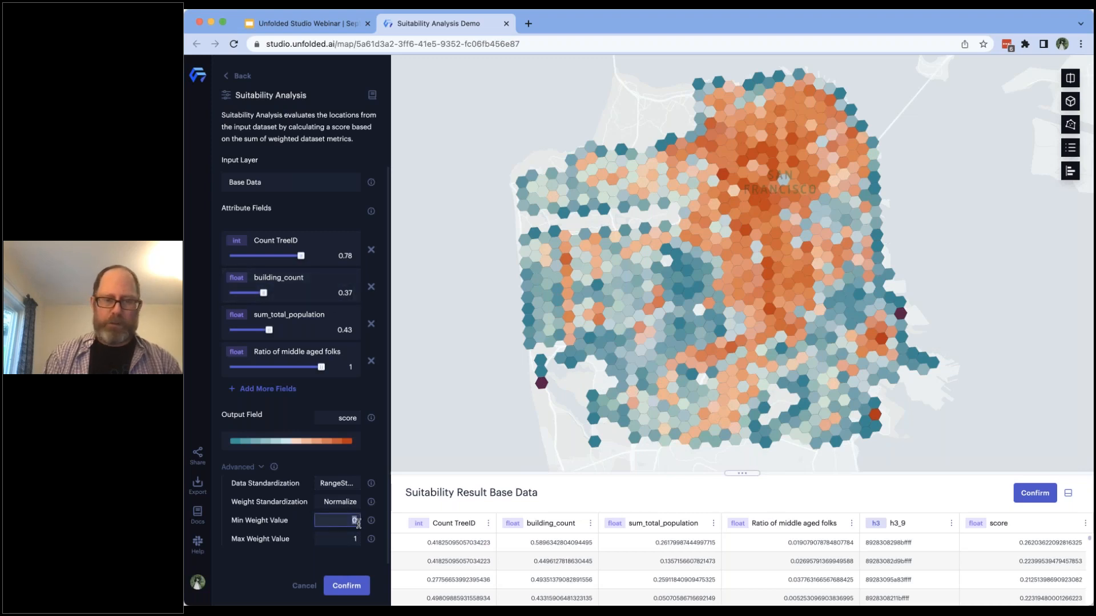
{"action": "type", "text": "-1"}
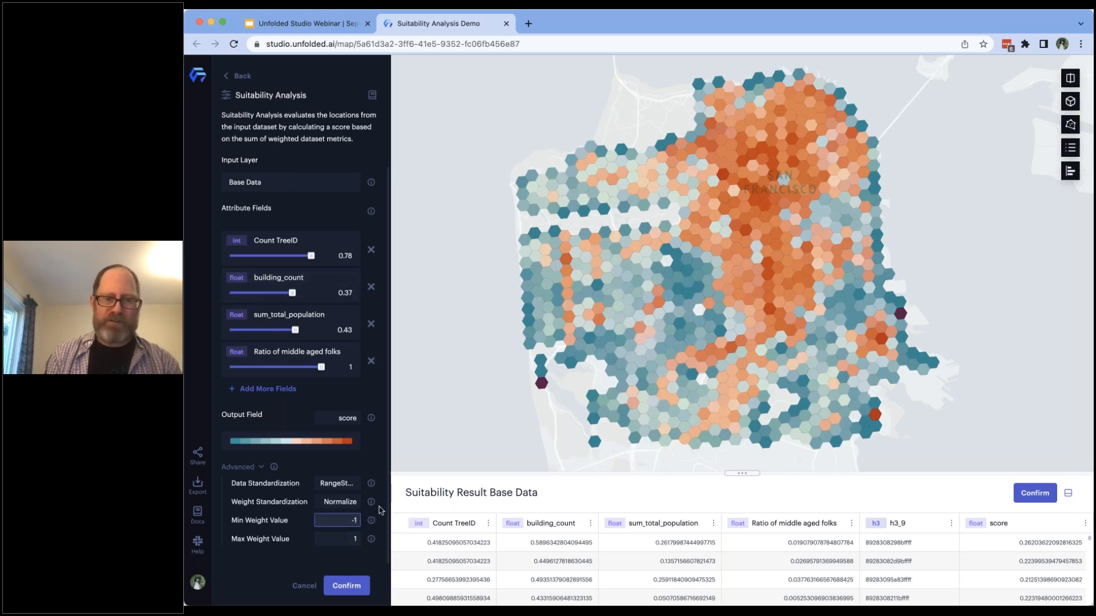
{"action": "left_click", "coordinate": [385, 405]}
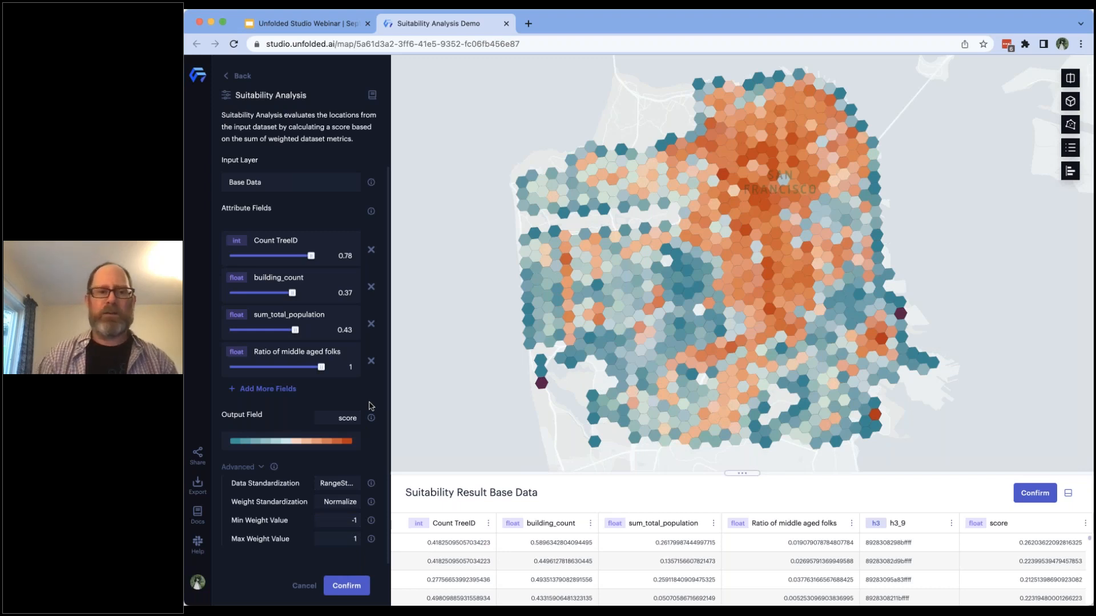
Step: Set the building_count weight to -0.47 and the sum_total_population weight to -0.61, and confirm the suitability analysis
{"action": "left_click_drag", "start_coordinate": [293, 293], "coordinate": [254, 294]}
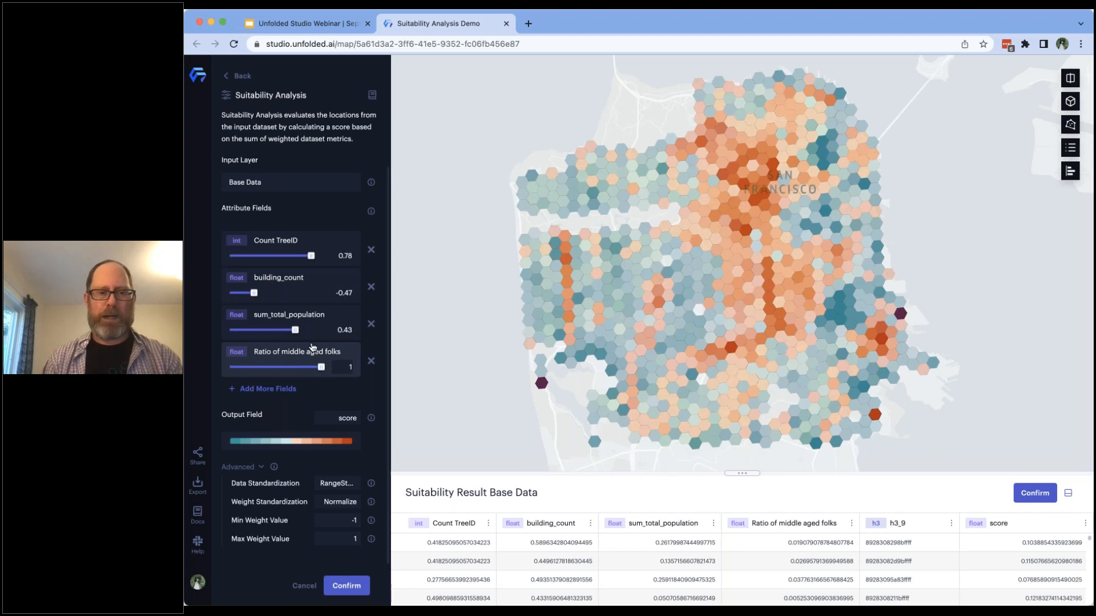
{"action": "left_click_drag", "start_coordinate": [296, 334], "coordinate": [248, 334]}
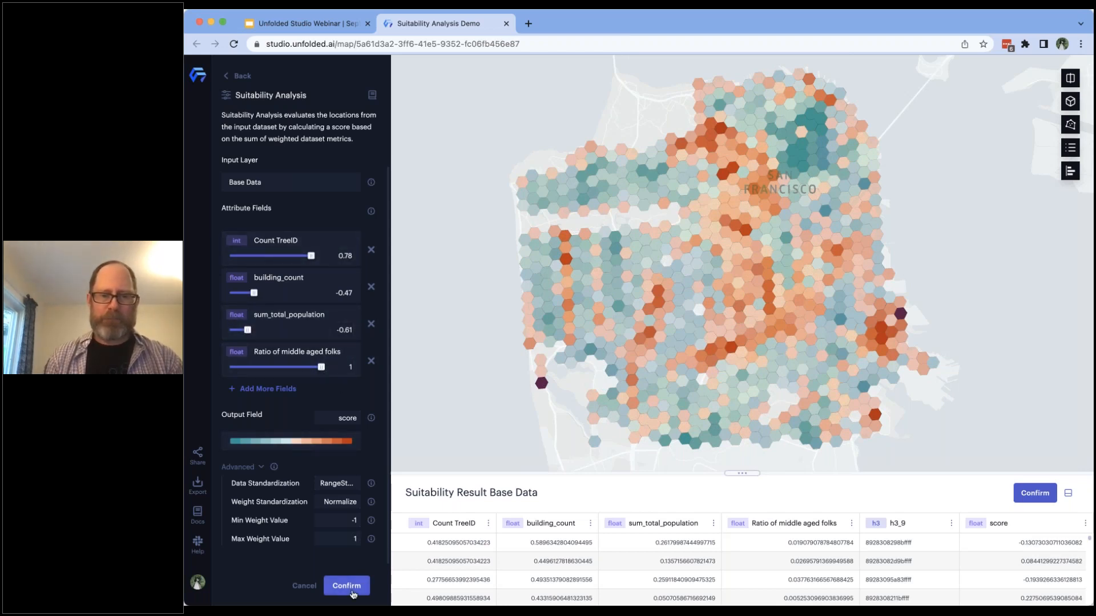
{"action": "left_click", "coordinate": [347, 586]}
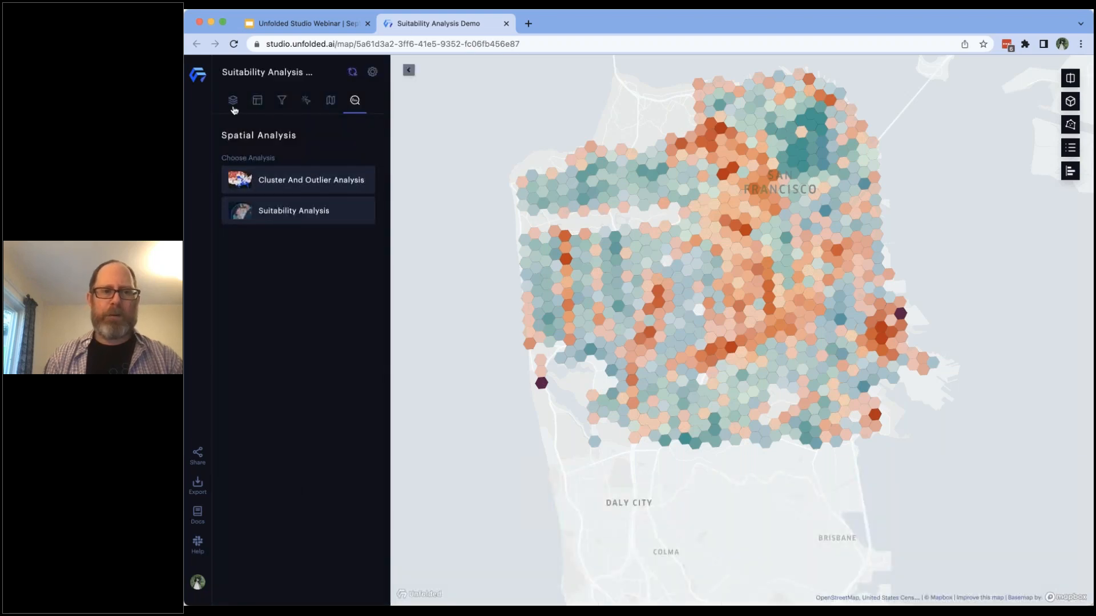
Step: Hide the Base Data layer and inspect the suitability result hexagons across the city
{"action": "left_click", "coordinate": [233, 108]}
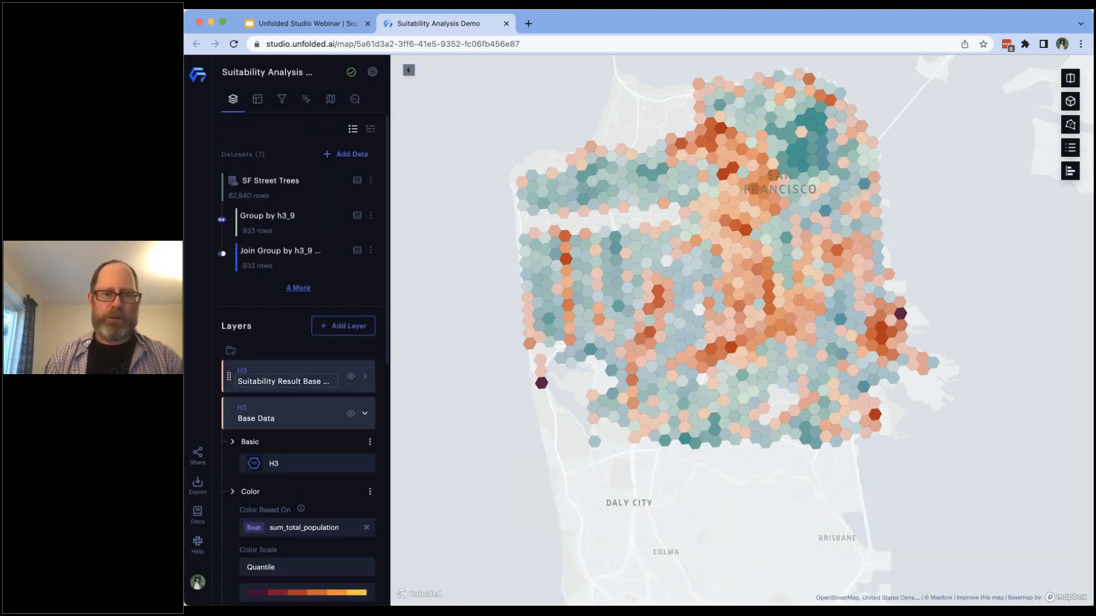
{"action": "left_click", "coordinate": [350, 415]}
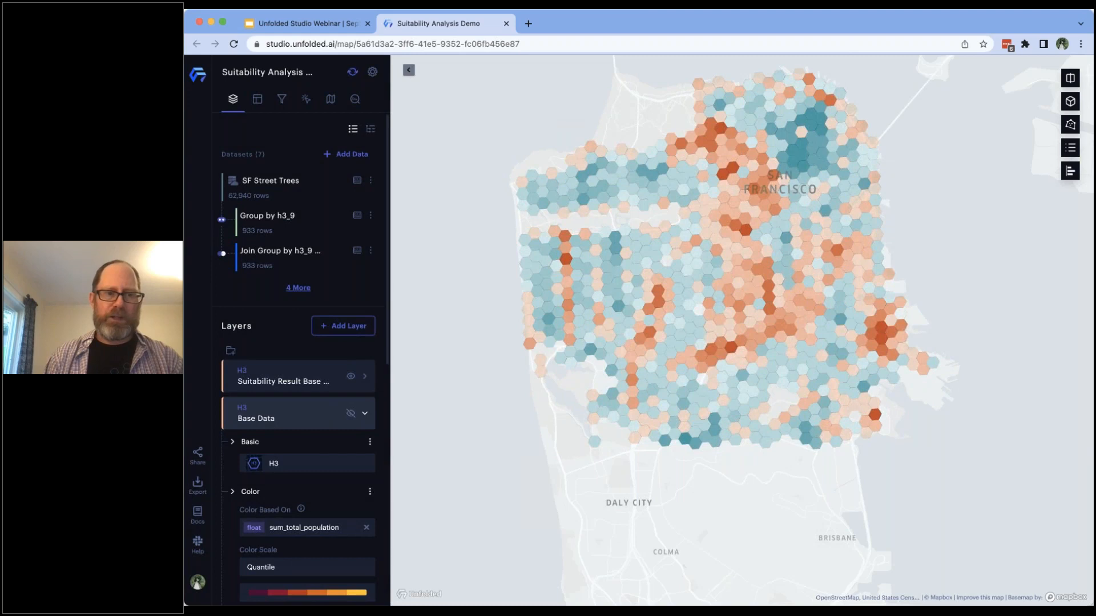
{"action": "left_click", "coordinate": [299, 289]}
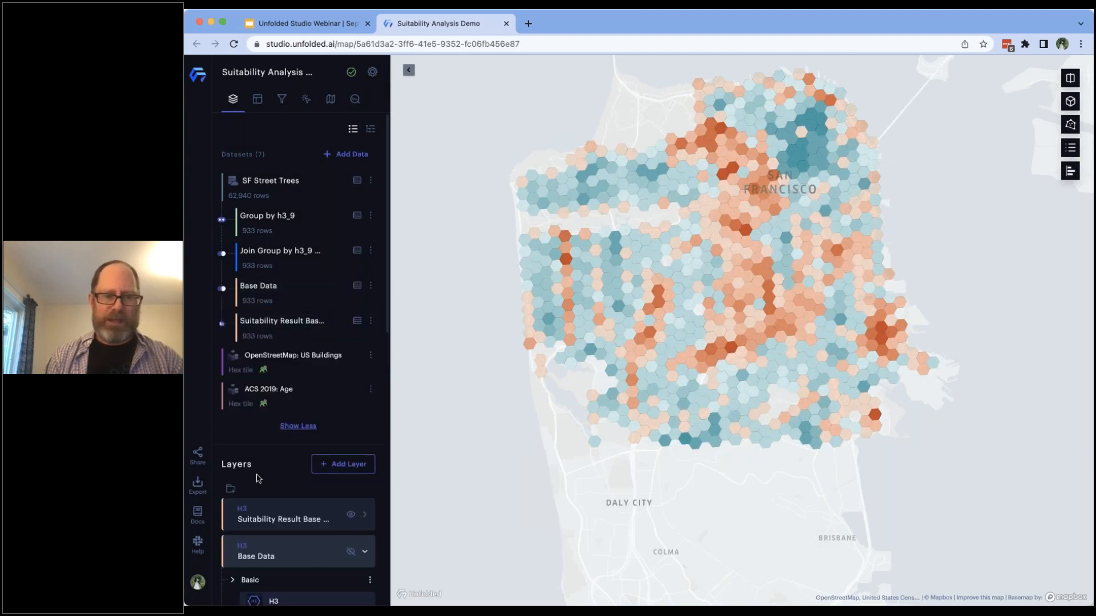
{"action": "scroll", "coordinate": [311, 451], "scroll_direction": "down", "scroll_amount": 2}
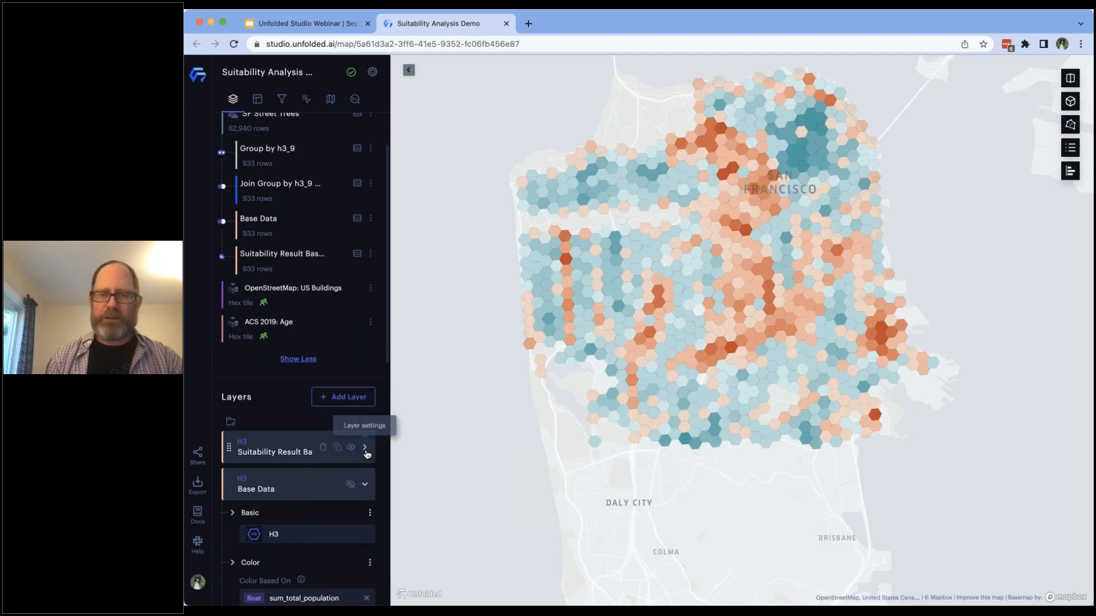
{"action": "mouse_move", "coordinate": [765, 247]}
{"action": "scroll", "coordinate": [685, 304], "scroll_direction": "up", "scroll_amount": 3}
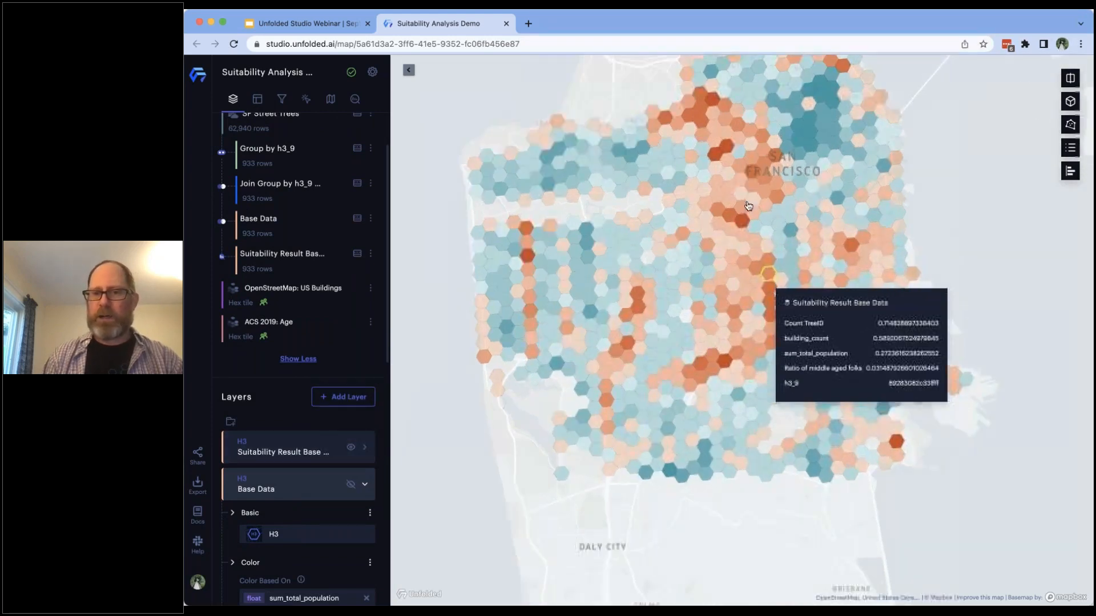
{"action": "left_click_drag", "start_coordinate": [718, 235], "coordinate": [684, 310]}
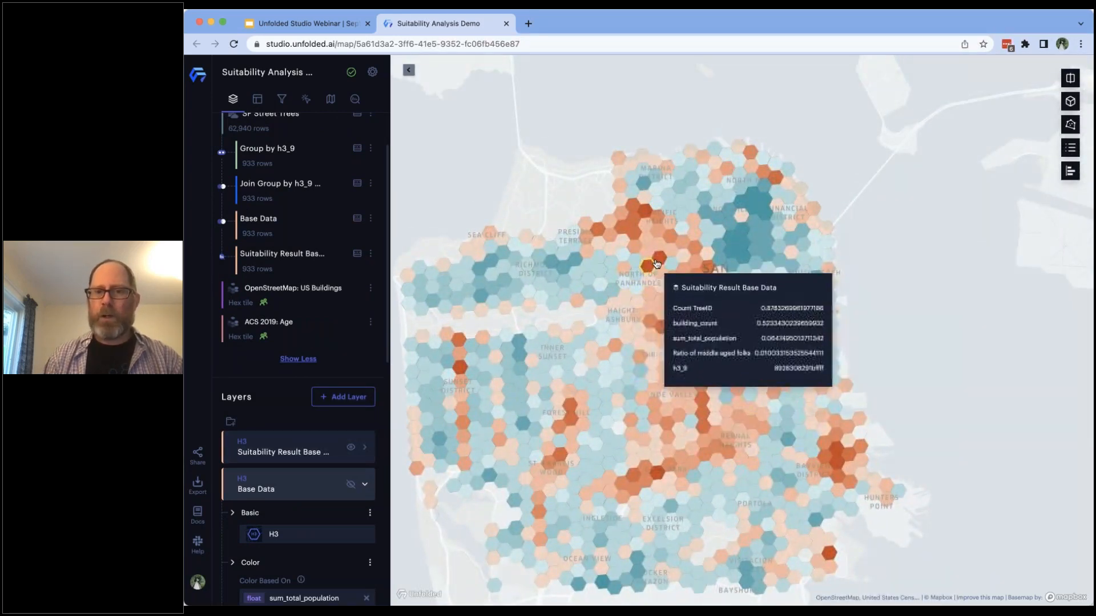
Step: Add a filter on the score field of the Suitability Result Base Data dataset
{"action": "left_click", "coordinate": [282, 101]}
{"action": "left_click", "coordinate": [354, 329]}
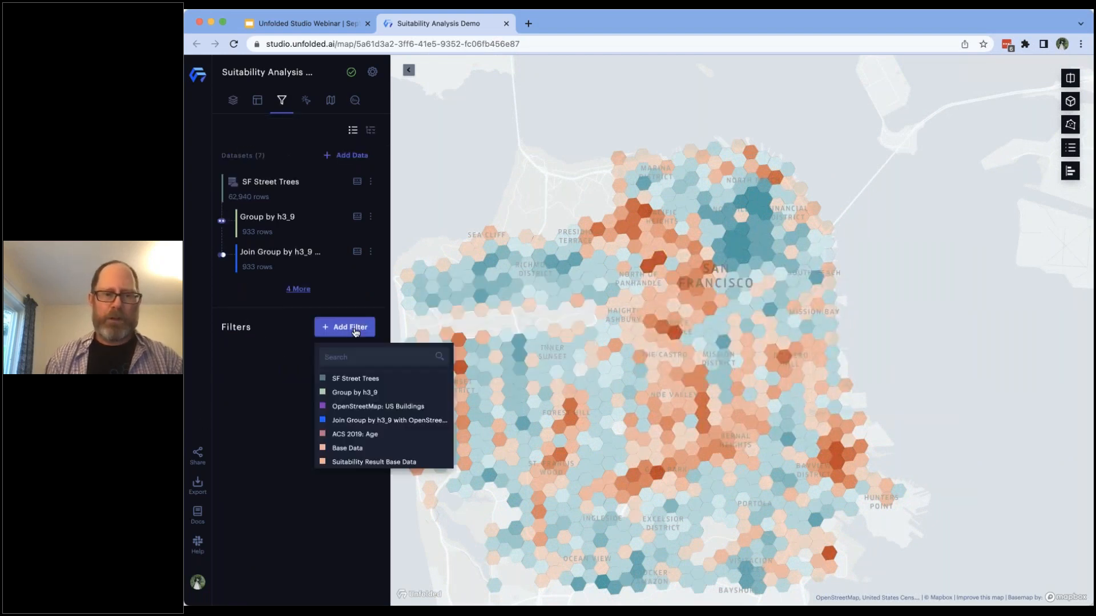
{"action": "left_click", "coordinate": [361, 463]}
{"action": "left_click", "coordinate": [291, 361]}
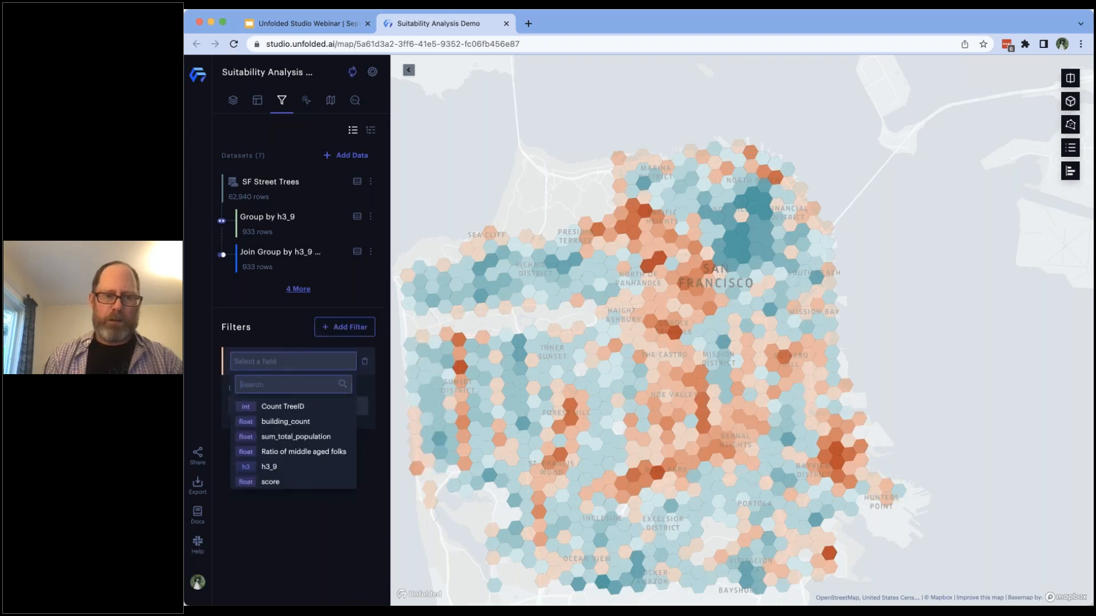
{"action": "left_click", "coordinate": [274, 482]}
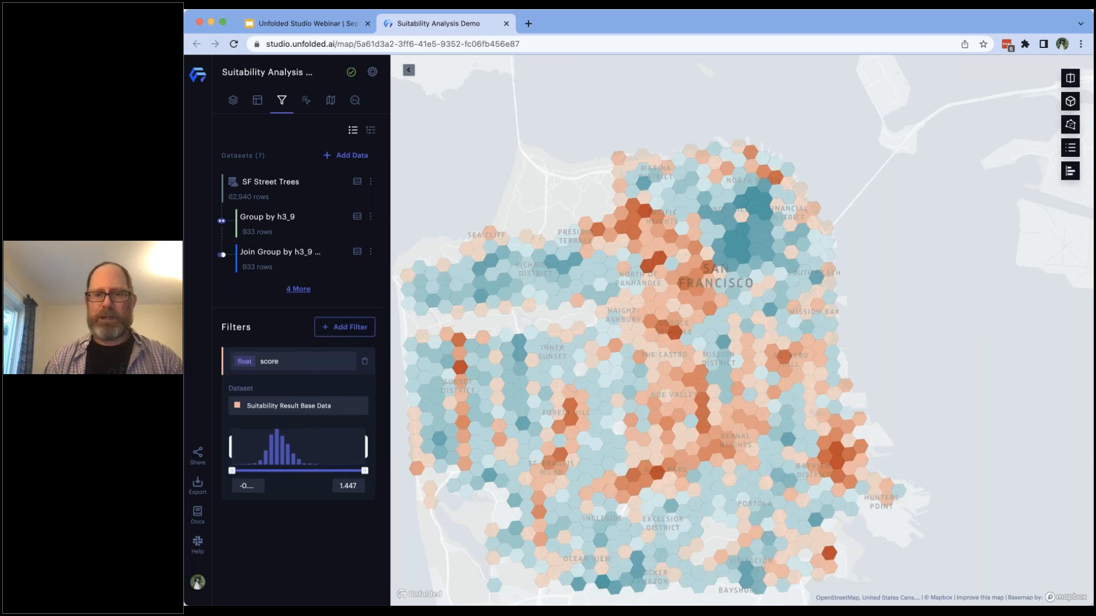
Step: Raise the score filter's minimum to about 0.2 and inspect the remaining high-scoring hexagons around North of Panhandle and Duboce Triangle
{"action": "mouse_move", "coordinate": [654, 273]}
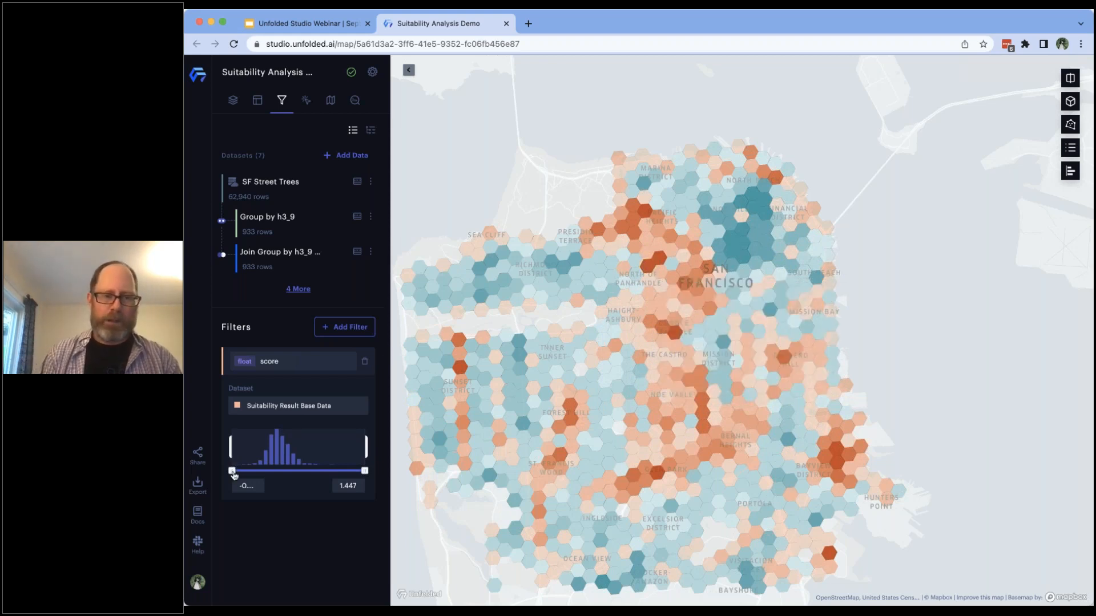
{"action": "left_click_drag", "start_coordinate": [253, 474], "coordinate": [302, 474]}
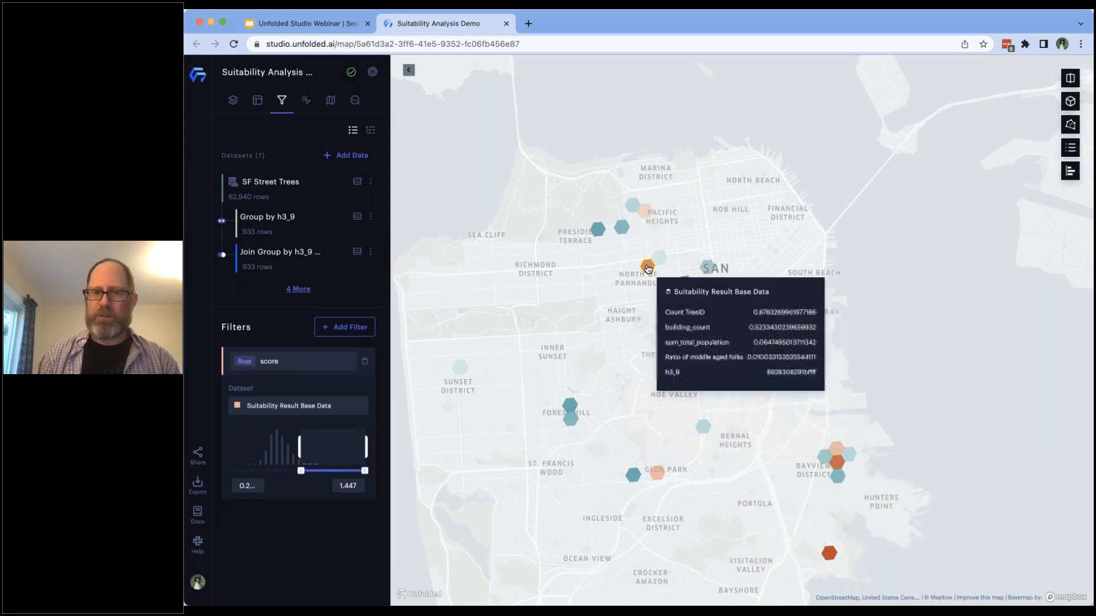
{"action": "scroll", "coordinate": [648, 267], "scroll_direction": "up", "scroll_amount": 5}
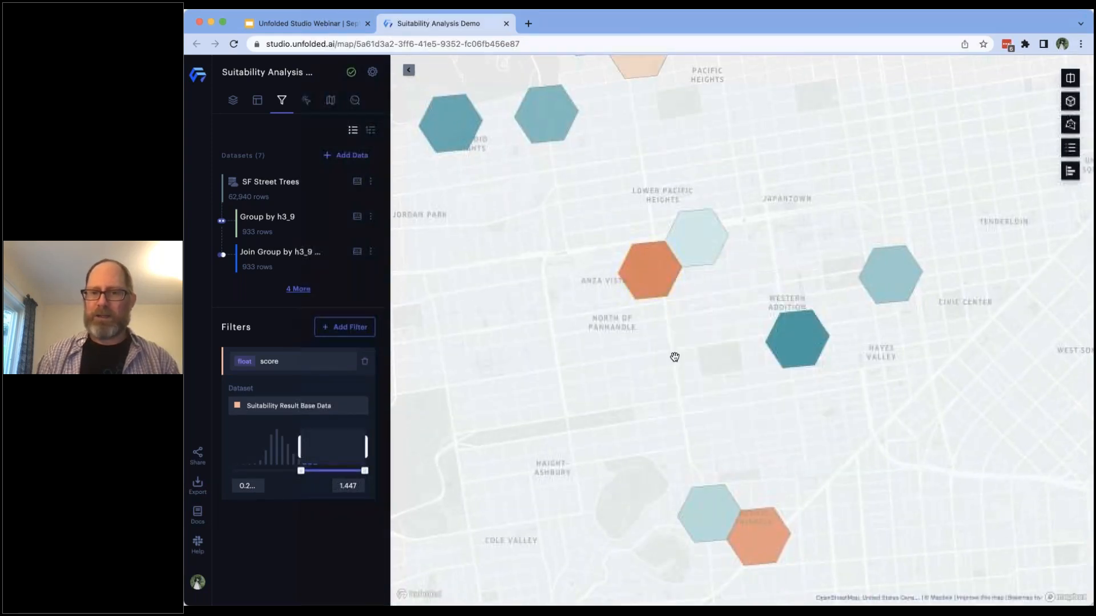
{"action": "scroll", "coordinate": [675, 309], "scroll_direction": "down", "scroll_amount": 5}
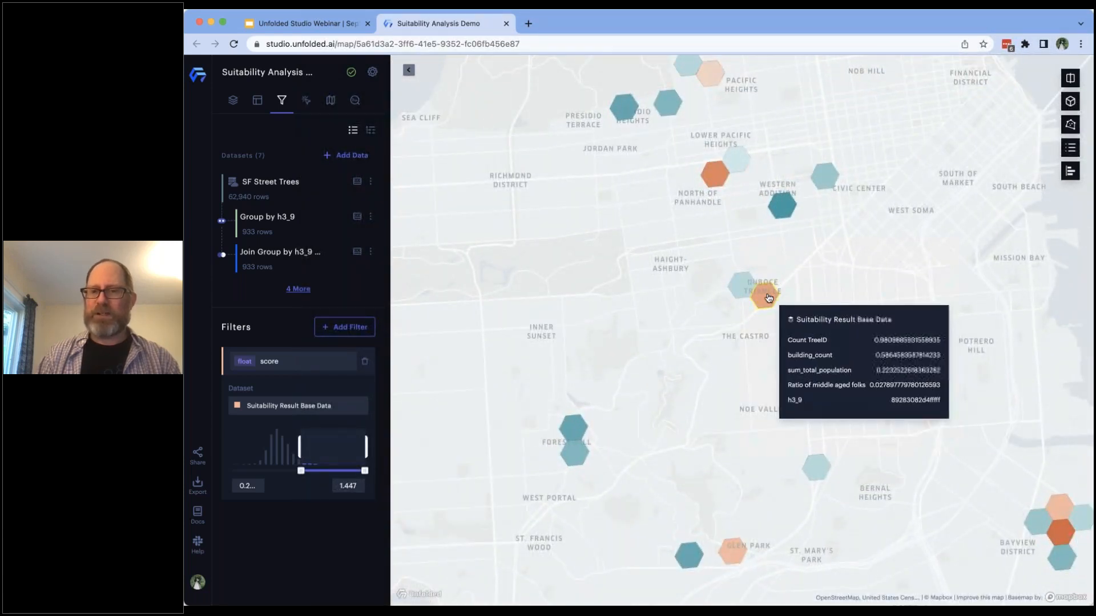
{"action": "mouse_move", "coordinate": [762, 298]}
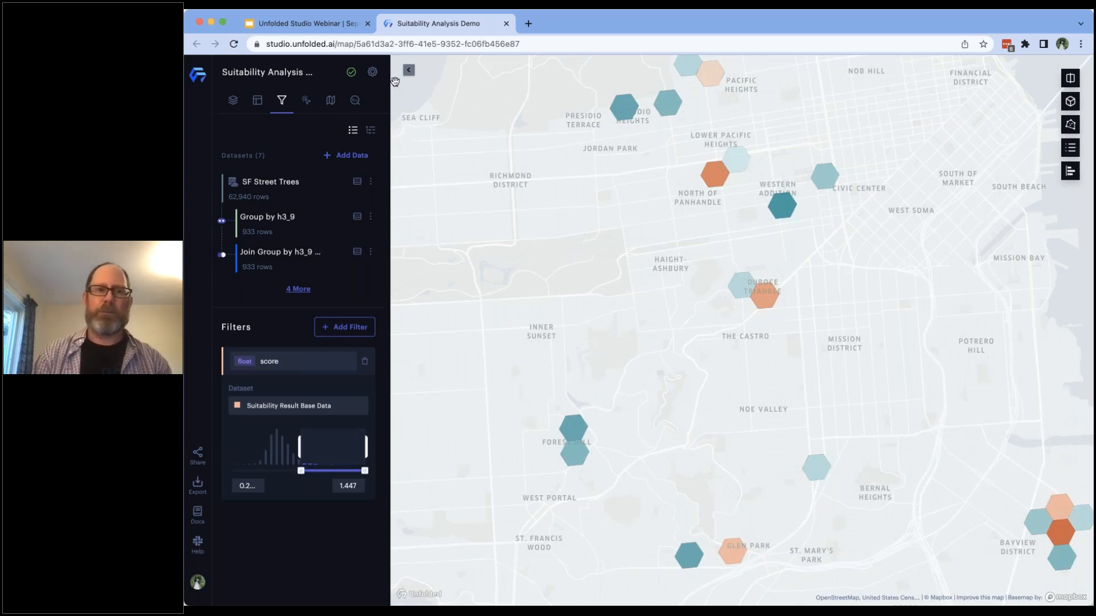
Step: Switch to the Unfolded Studio Webinar deck in Google Slides, present from slide 45 to the Live Q&A slide, and end the slideshow
{"action": "left_click", "coordinate": [322, 26]}
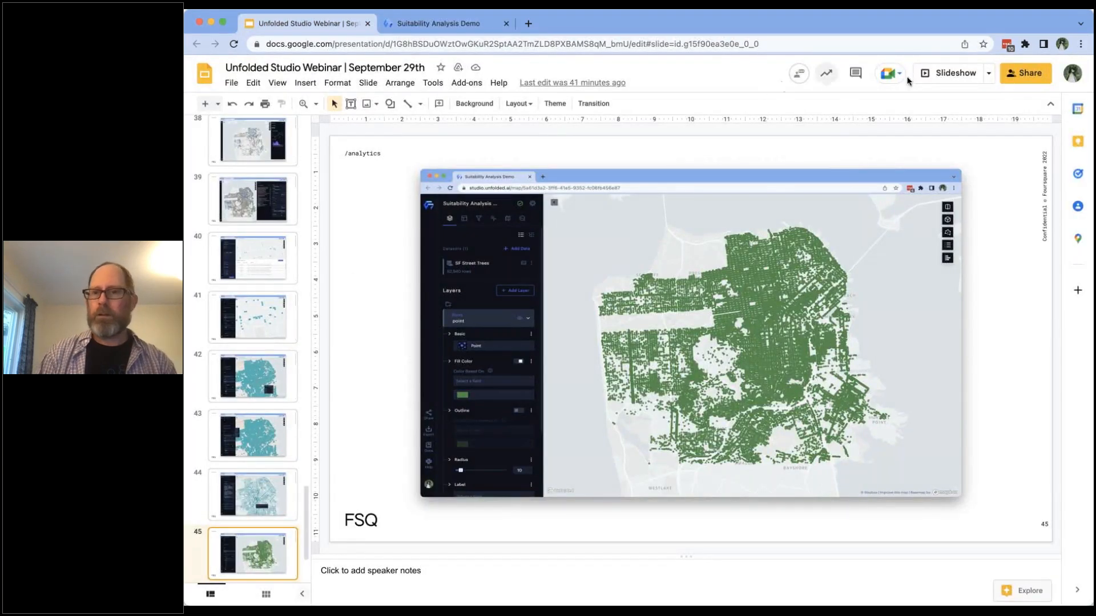
{"action": "left_click", "coordinate": [942, 74]}
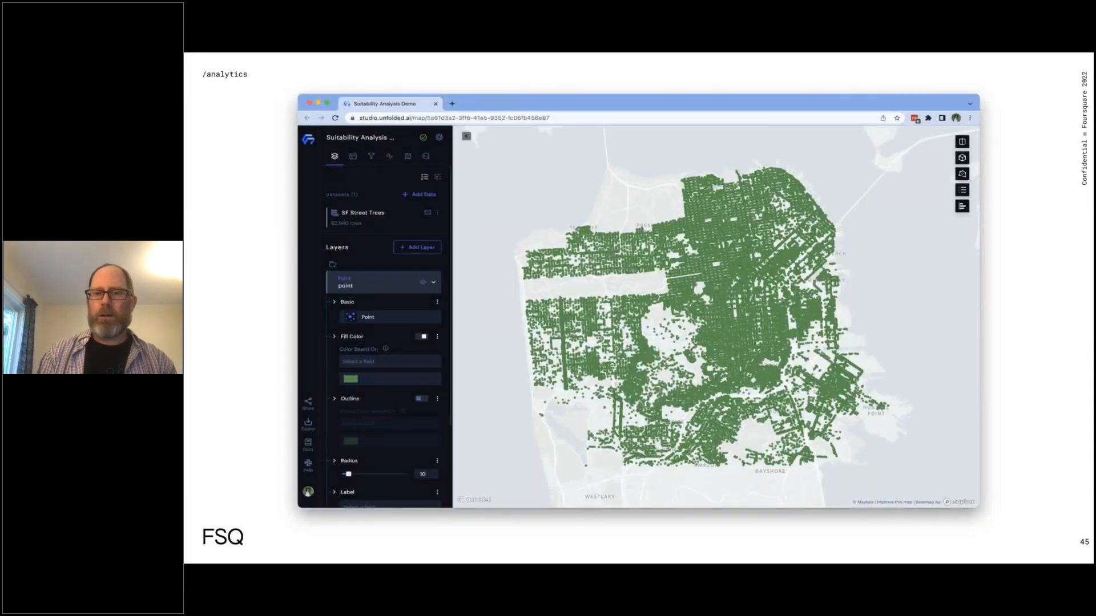
{"action": "key", "text": "Right"}
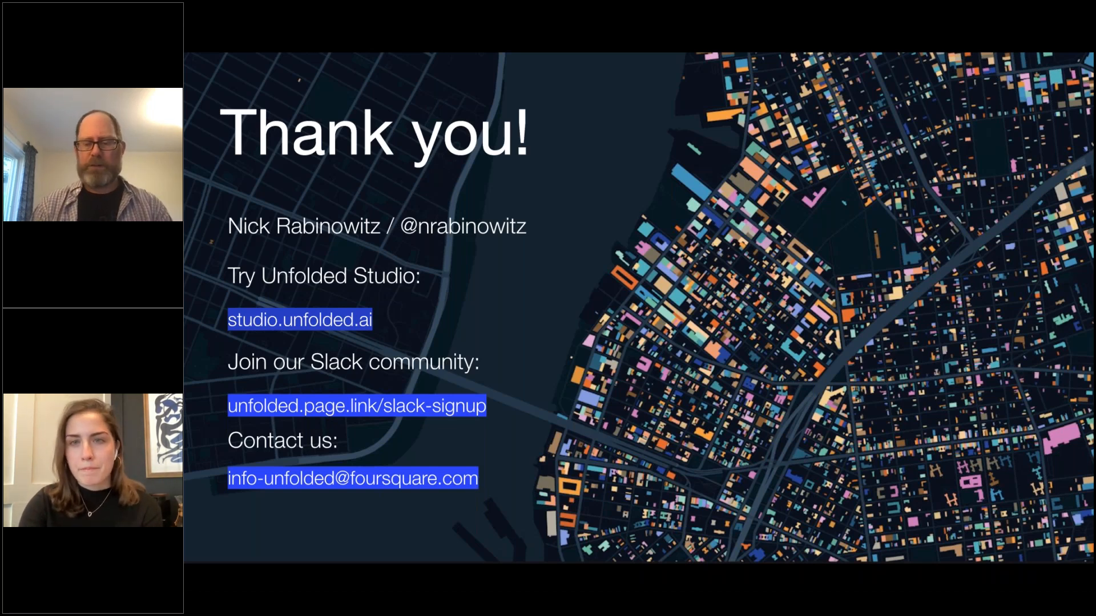
{"action": "left_click", "coordinate": [440, 184]}
{"action": "key", "text": "Escape"}
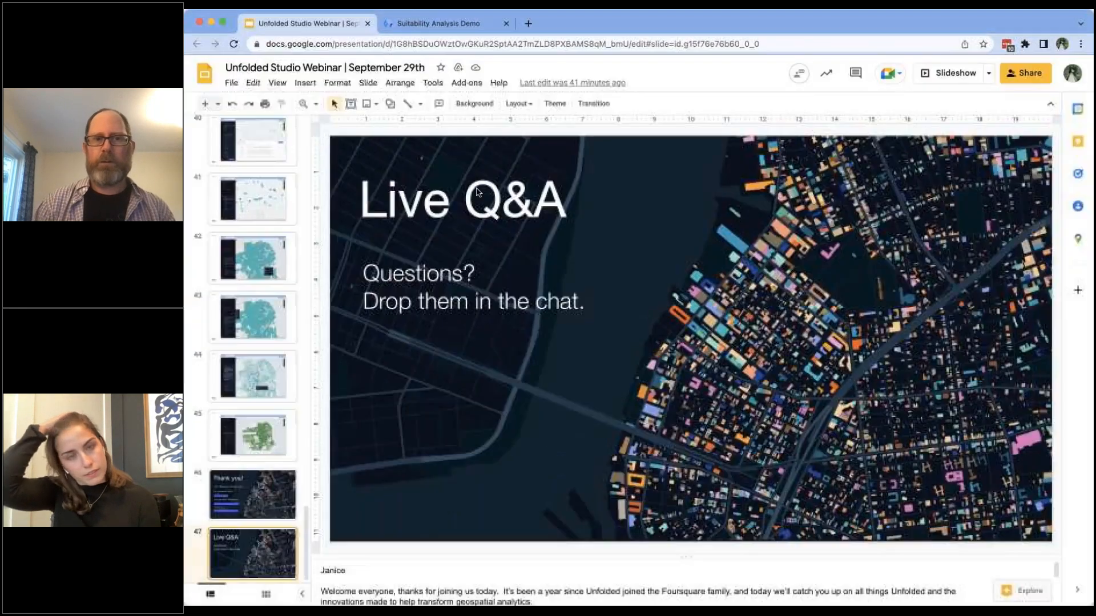
Step: Switch to the Suitability Analysis Demo map in Unfolded Studio, collapse the Base Data layer settings, and expand the Suitability Result Base Data layer
{"action": "left_click", "coordinate": [465, 23]}
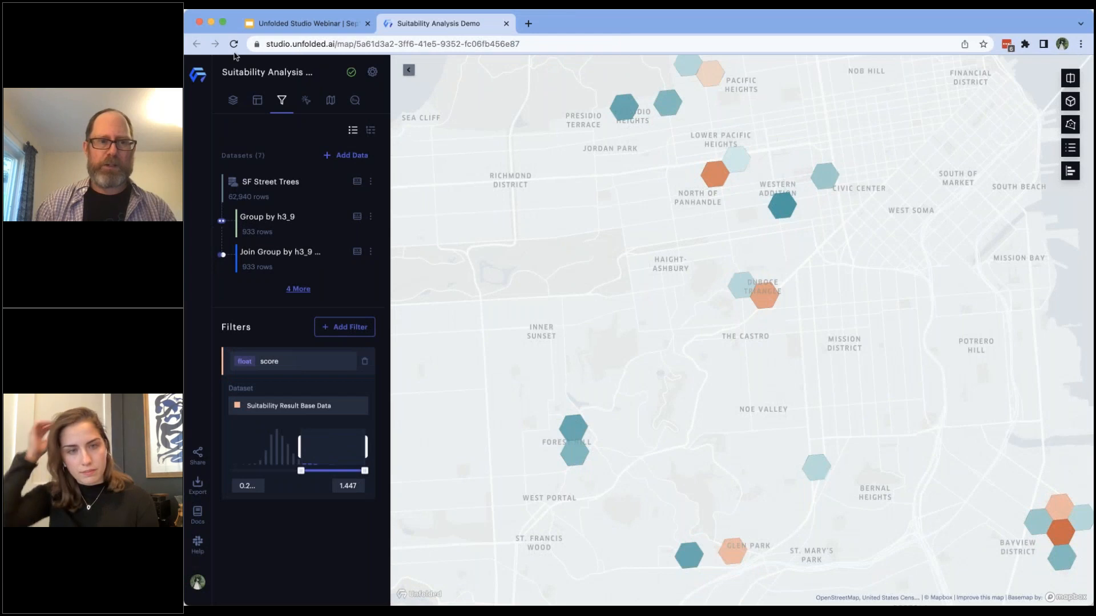
{"action": "left_click", "coordinate": [233, 100]}
{"action": "scroll", "coordinate": [274, 365], "scroll_direction": "down", "scroll_amount": 3}
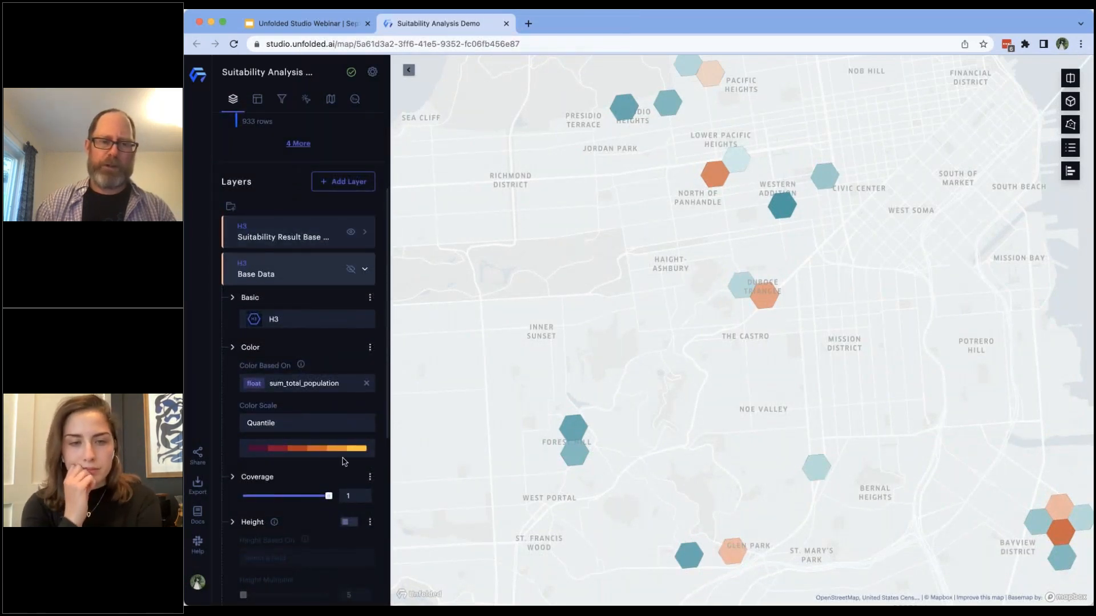
{"action": "scroll", "coordinate": [339, 446], "scroll_direction": "down", "scroll_amount": 2}
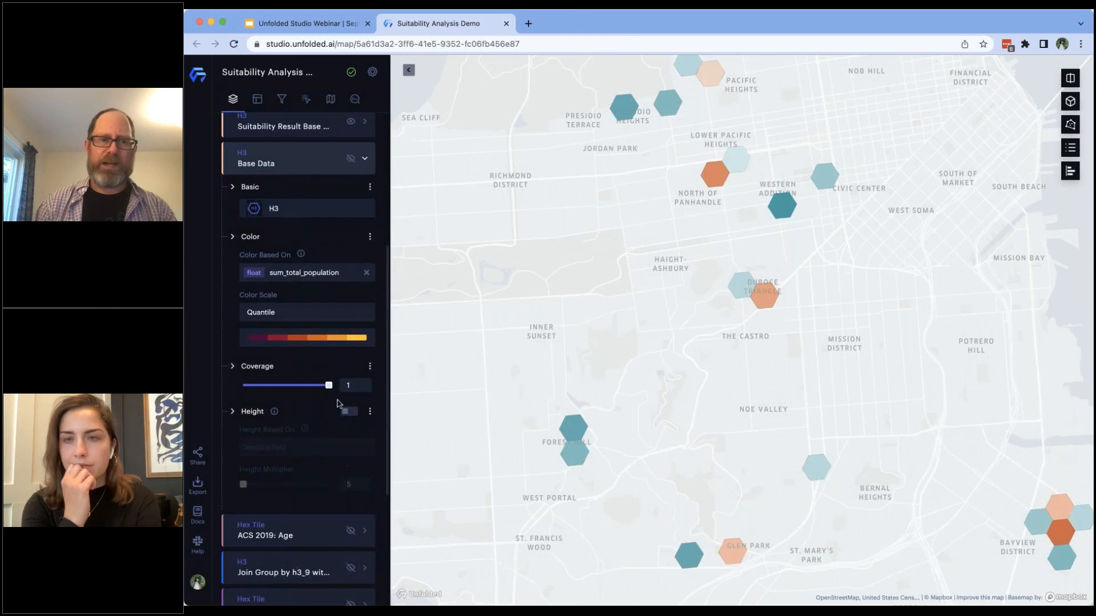
{"action": "left_click", "coordinate": [365, 158]}
{"action": "left_click", "coordinate": [365, 245]}
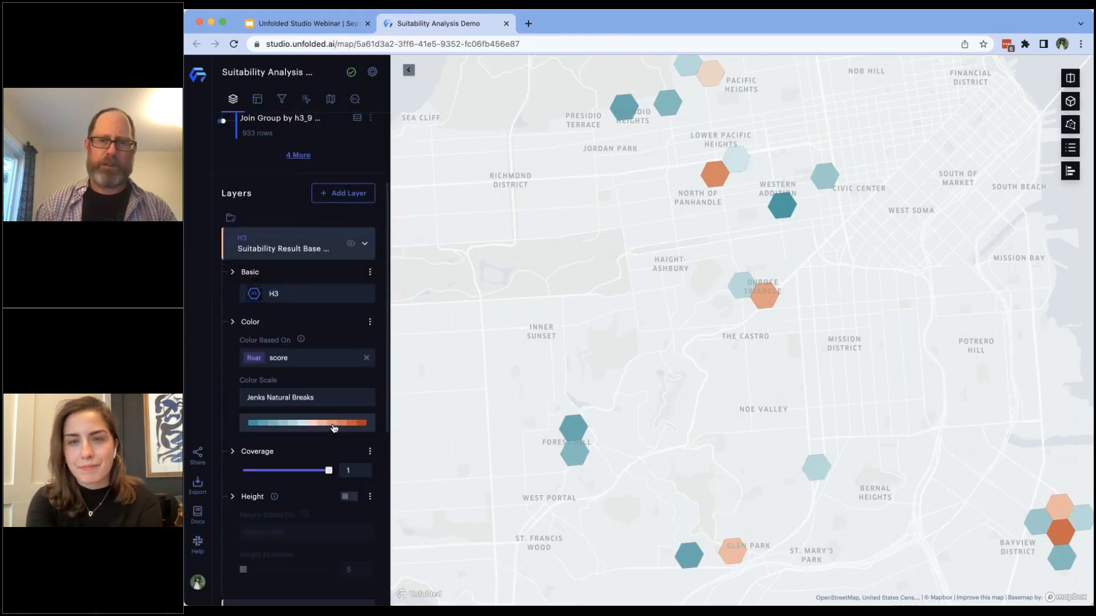
Step: Remove the score filter from the Suitability Result Base Data dataset and return to the layer settings
{"action": "left_click", "coordinate": [281, 100]}
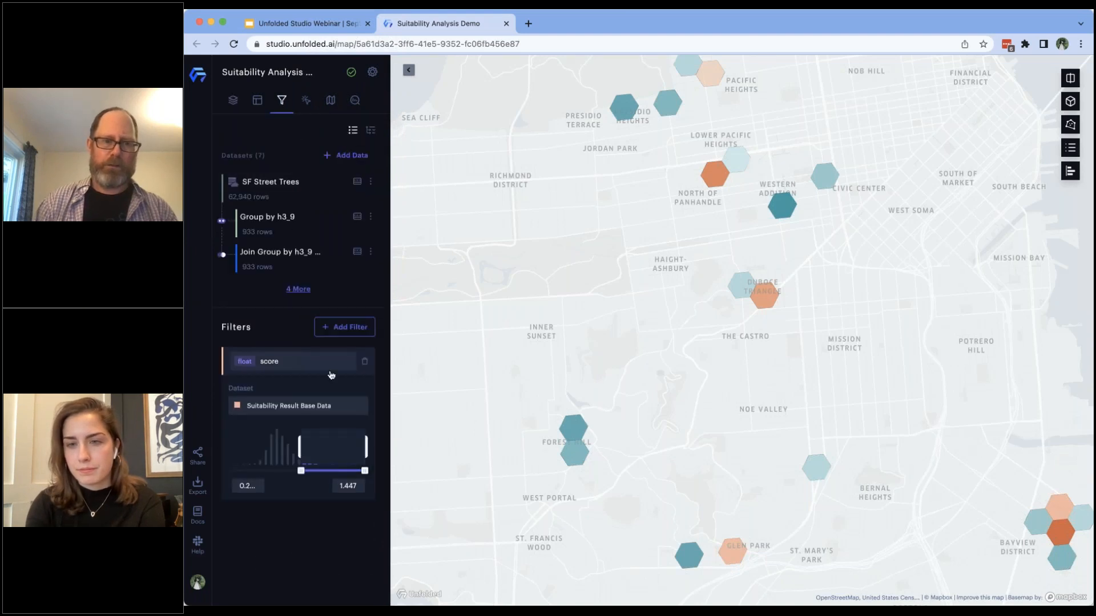
{"action": "left_click", "coordinate": [364, 361]}
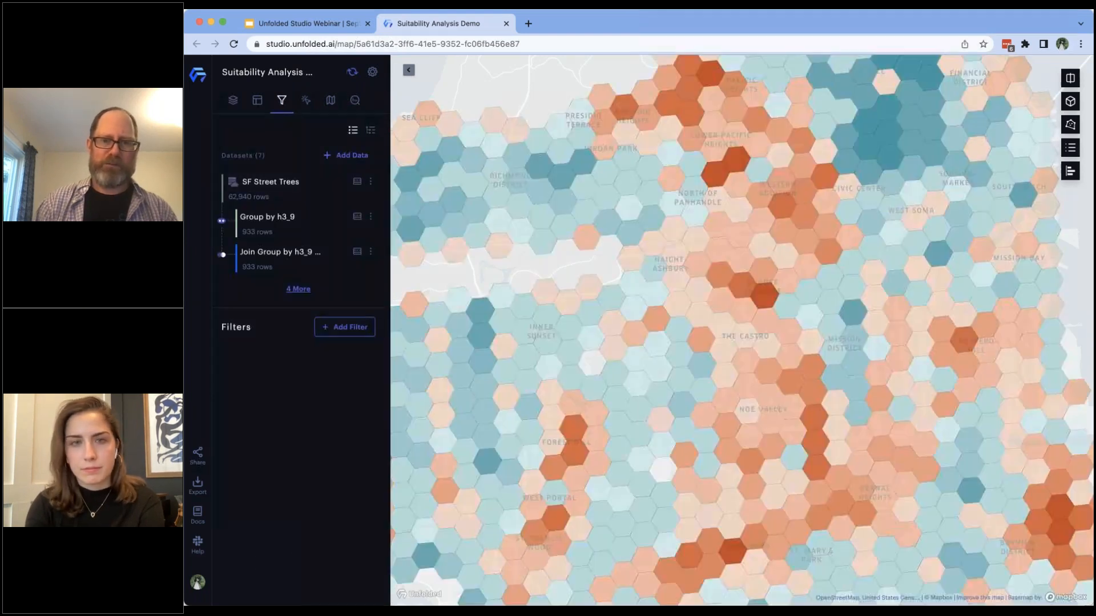
{"action": "left_click", "coordinate": [232, 100]}
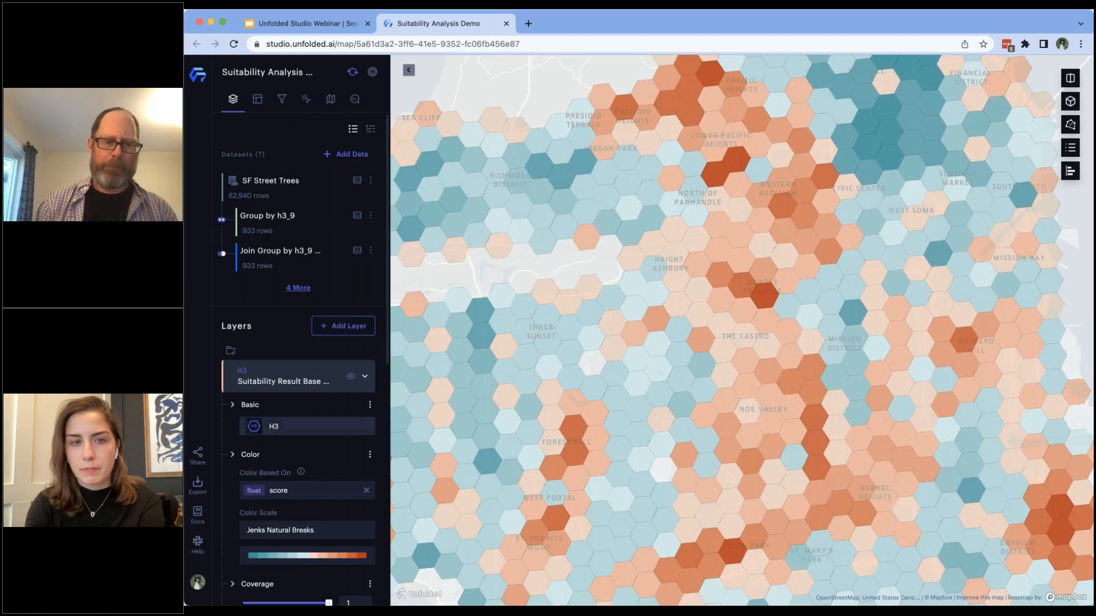
Step: Apply the 12-step black, purple, orange and pale yellow palette to the Suitability Result Base Data layer
{"action": "left_click", "coordinate": [349, 372]}
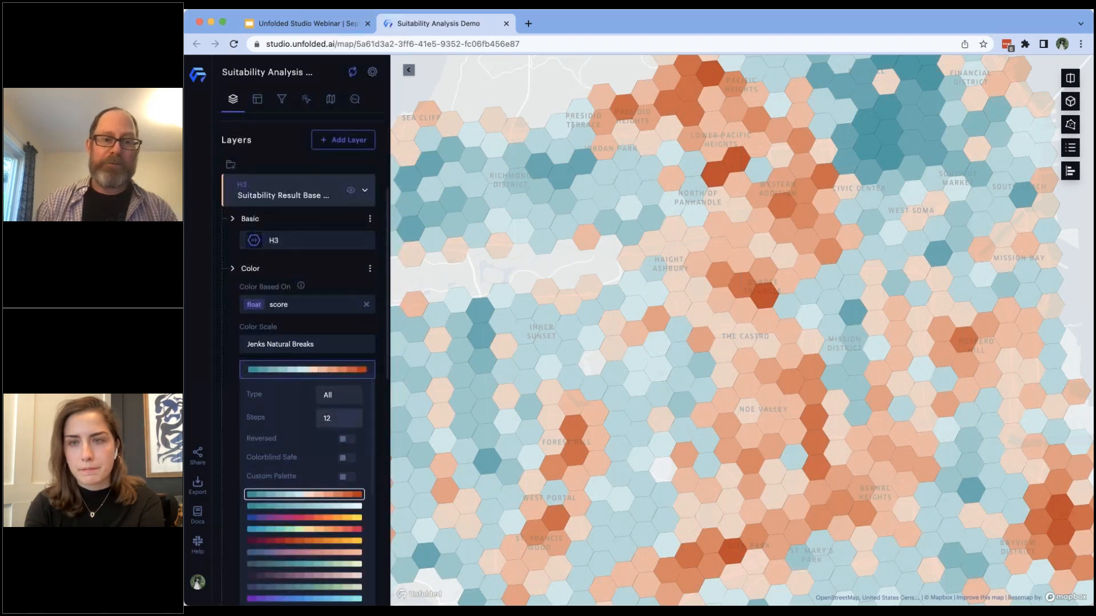
{"action": "scroll", "coordinate": [343, 457], "scroll_direction": "down", "scroll_amount": 2}
{"action": "scroll", "coordinate": [381, 420], "scroll_direction": "down", "scroll_amount": 3}
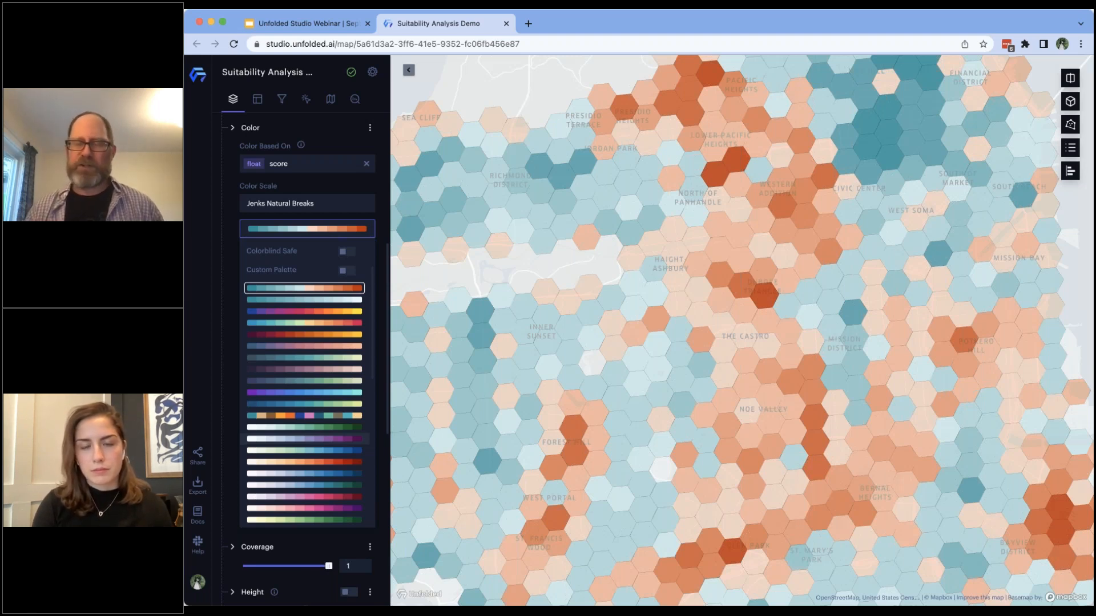
{"action": "scroll", "coordinate": [305, 383], "scroll_direction": "down", "scroll_amount": 3}
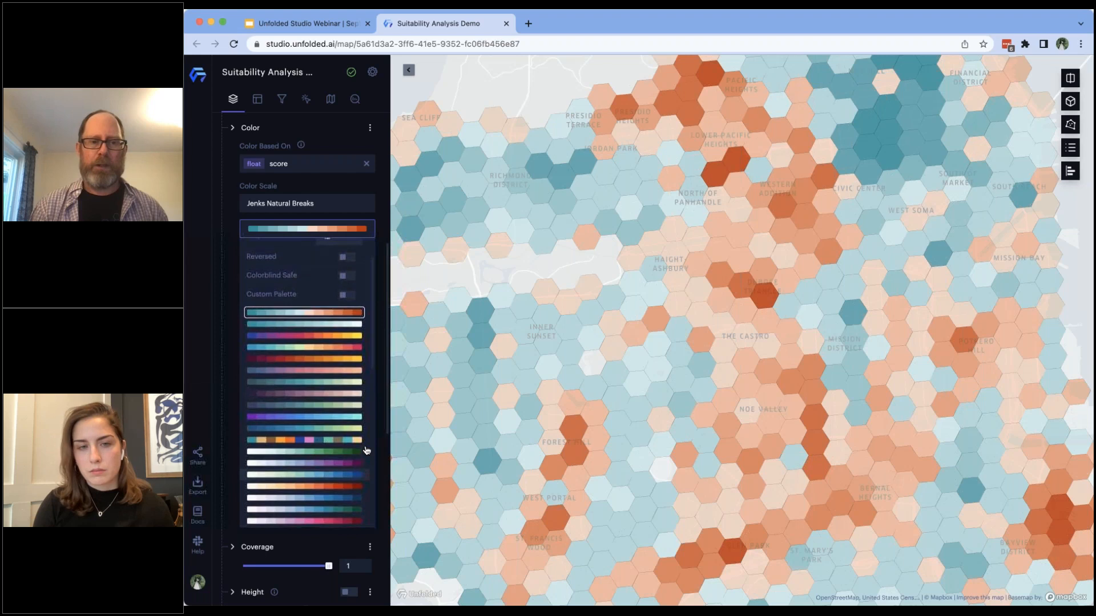
{"action": "scroll", "coordinate": [249, 477], "scroll_direction": "down", "scroll_amount": 2}
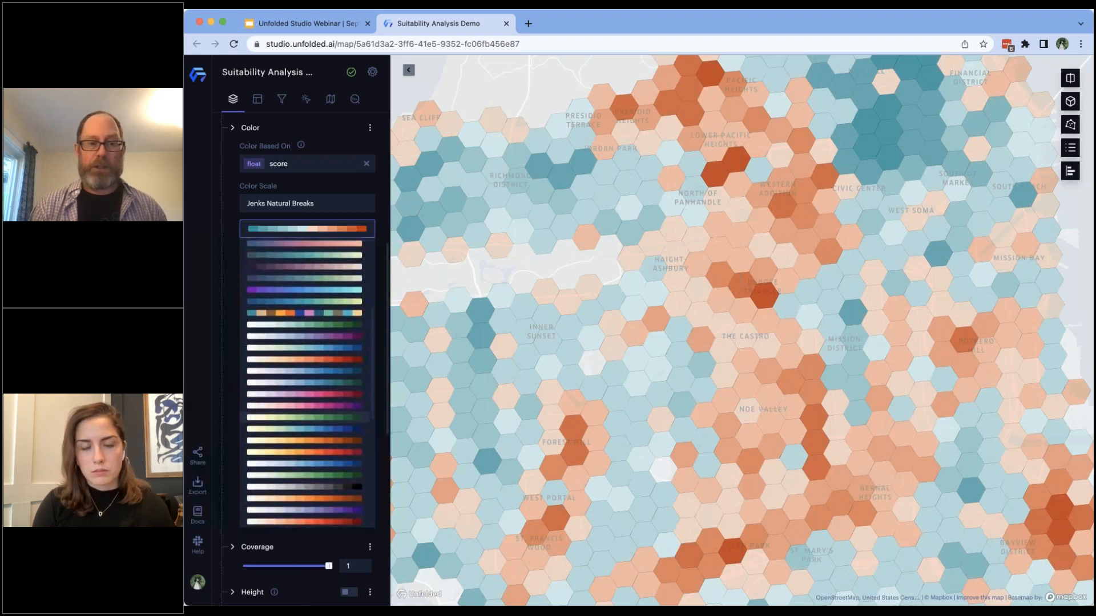
{"action": "scroll", "coordinate": [303, 503], "scroll_direction": "down", "scroll_amount": 5}
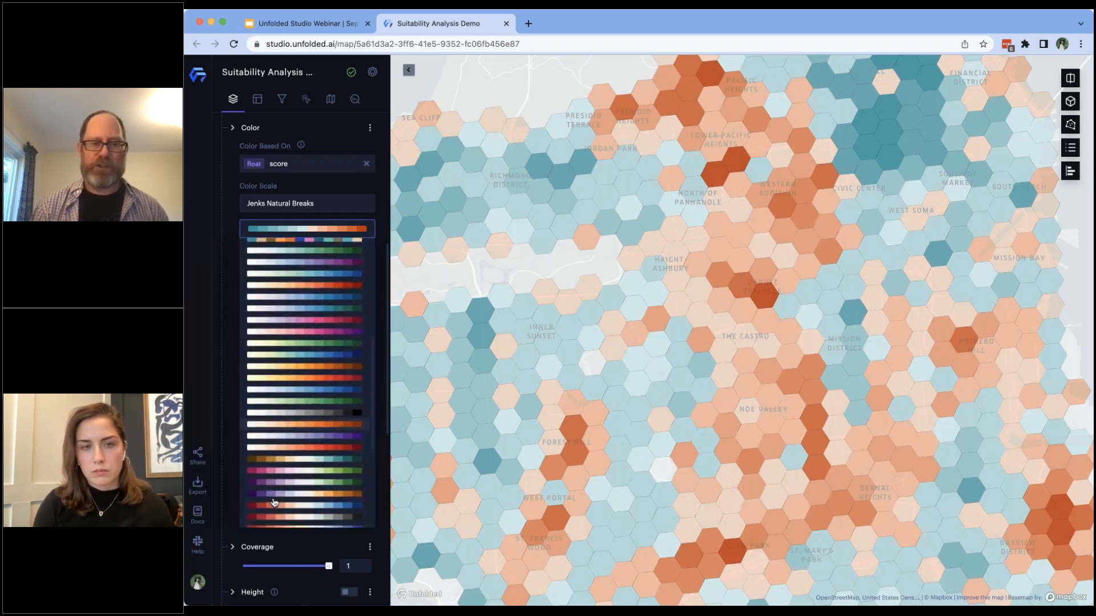
{"action": "scroll", "coordinate": [332, 513], "scroll_direction": "down", "scroll_amount": 4}
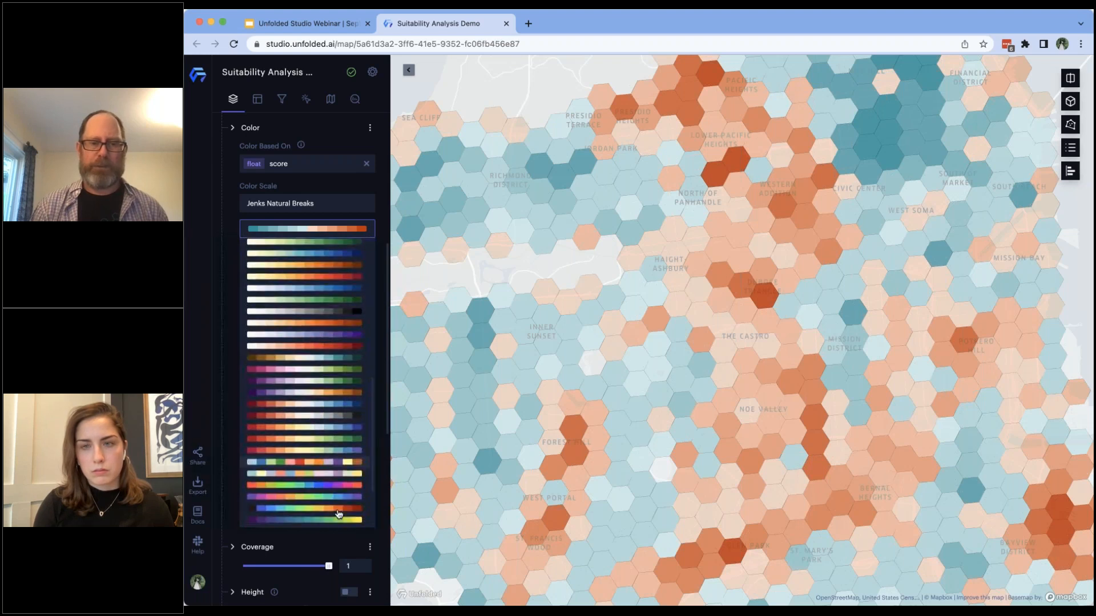
{"action": "scroll", "coordinate": [338, 492], "scroll_direction": "down", "scroll_amount": 6}
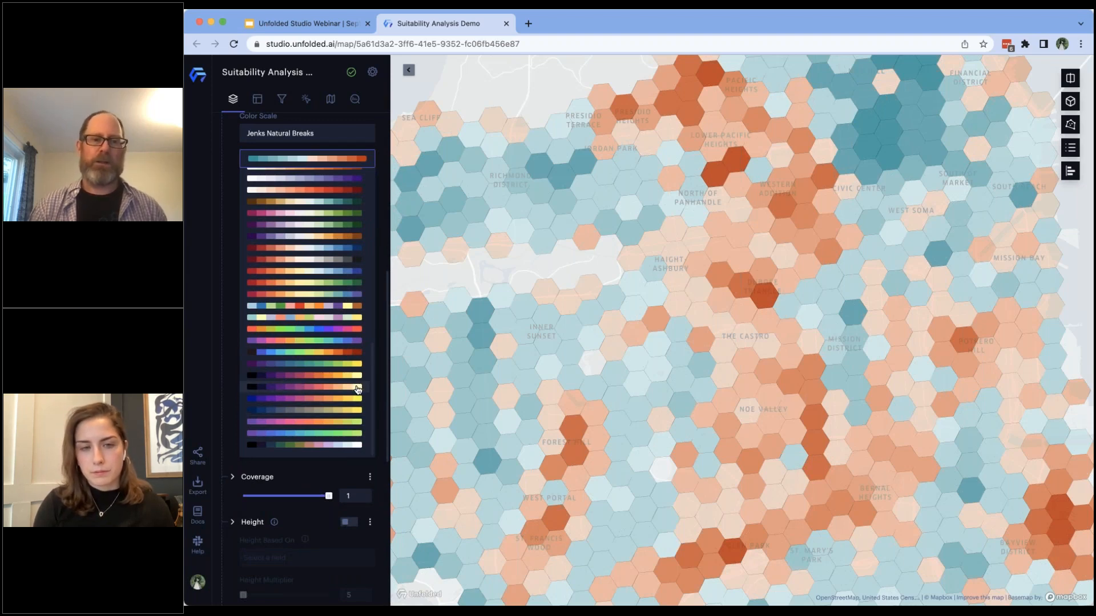
{"action": "left_click", "coordinate": [357, 390]}
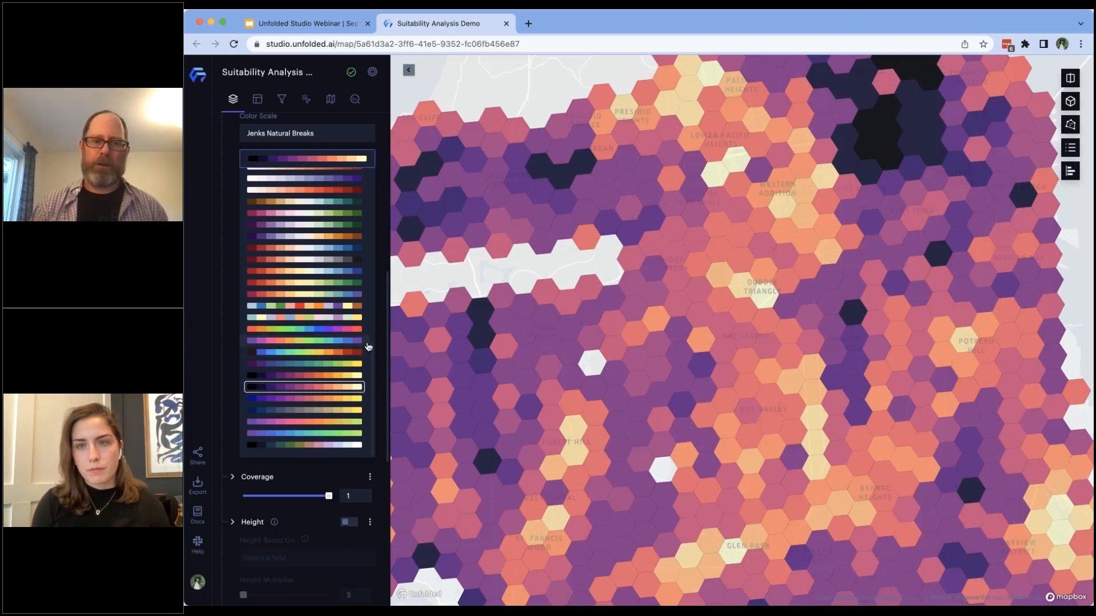
Step: Compare the Quantize, Quantile and Jenks Natural Breaks color scales on the suitability score layer
{"action": "scroll", "coordinate": [368, 346], "scroll_direction": "up", "scroll_amount": 10}
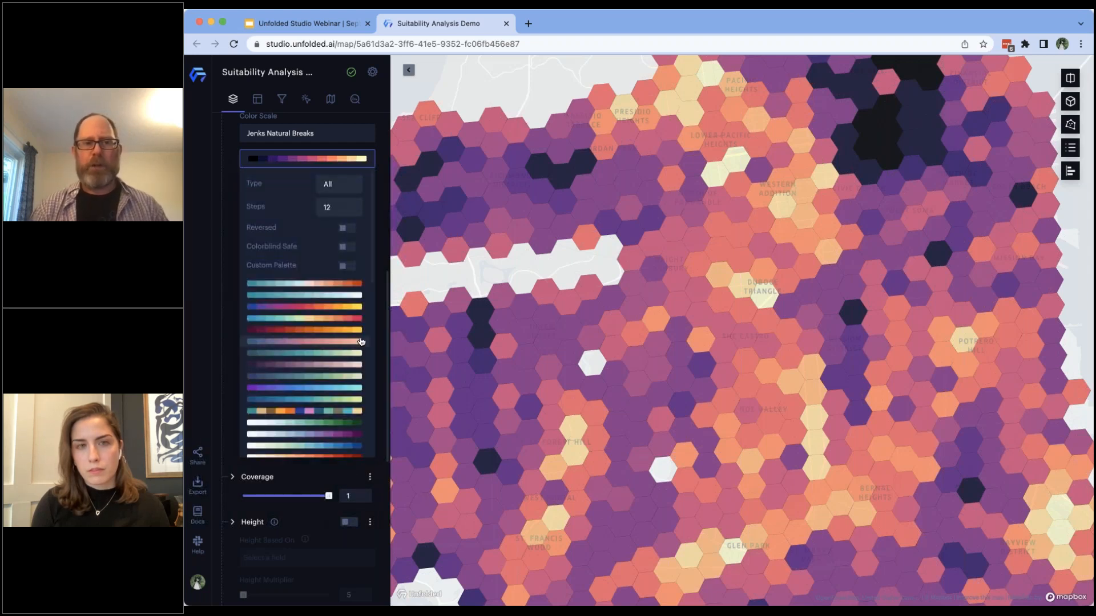
{"action": "scroll", "coordinate": [308, 285], "scroll_direction": "up", "scroll_amount": 5}
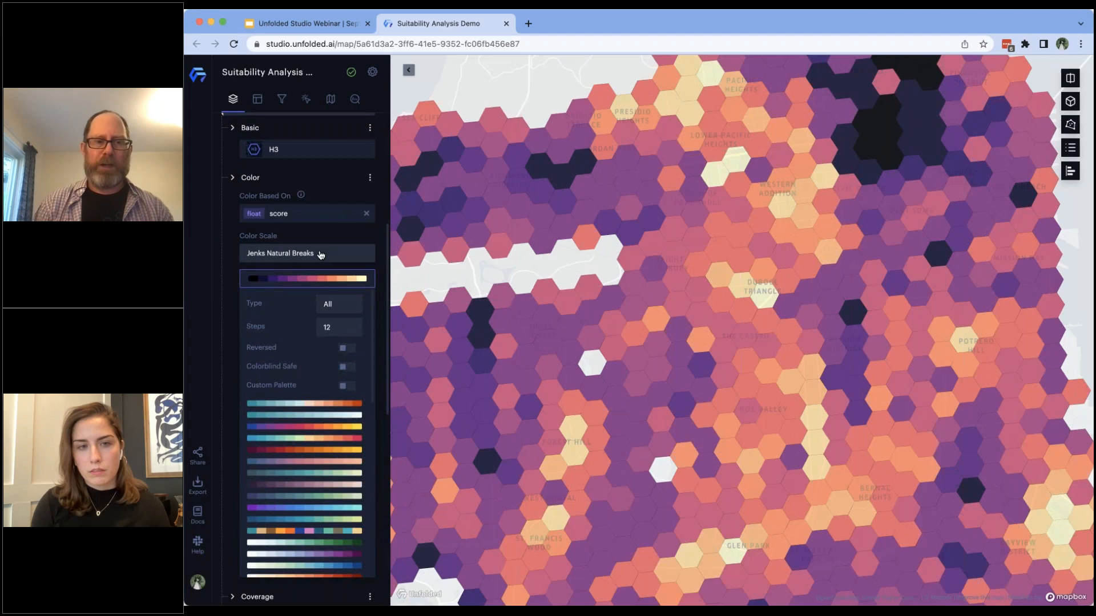
{"action": "left_click", "coordinate": [321, 255]}
{"action": "left_click", "coordinate": [322, 272]}
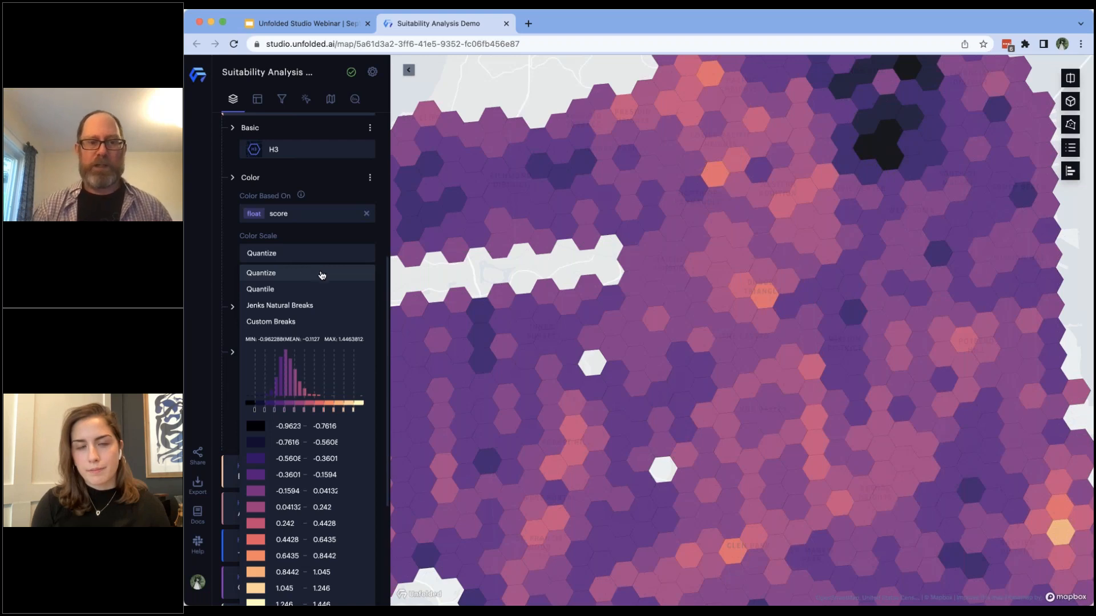
{"action": "left_click", "coordinate": [322, 290]}
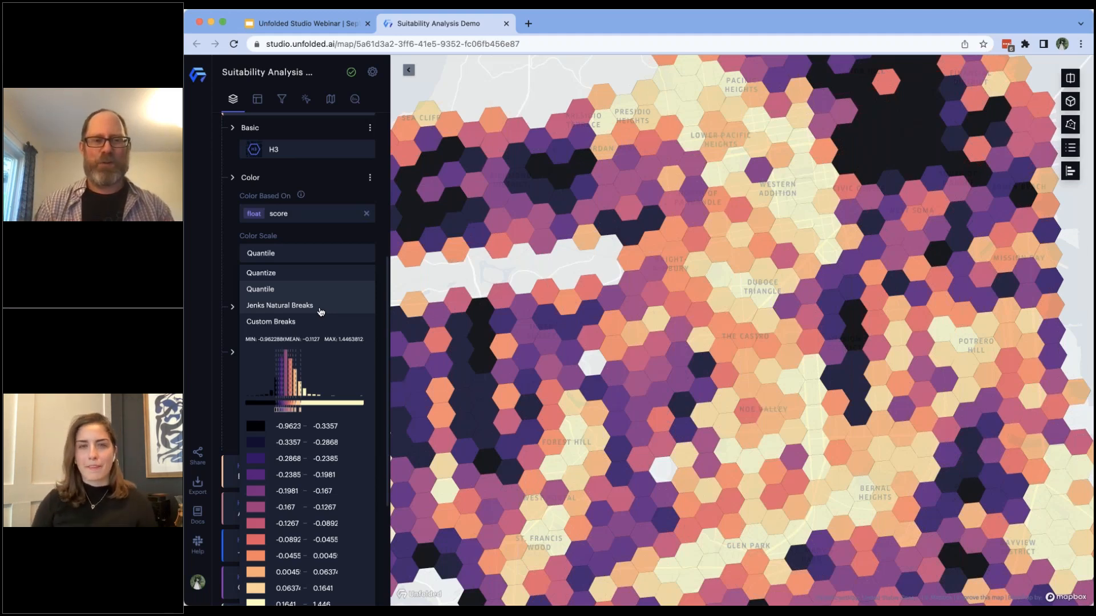
{"action": "left_click", "coordinate": [321, 311]}
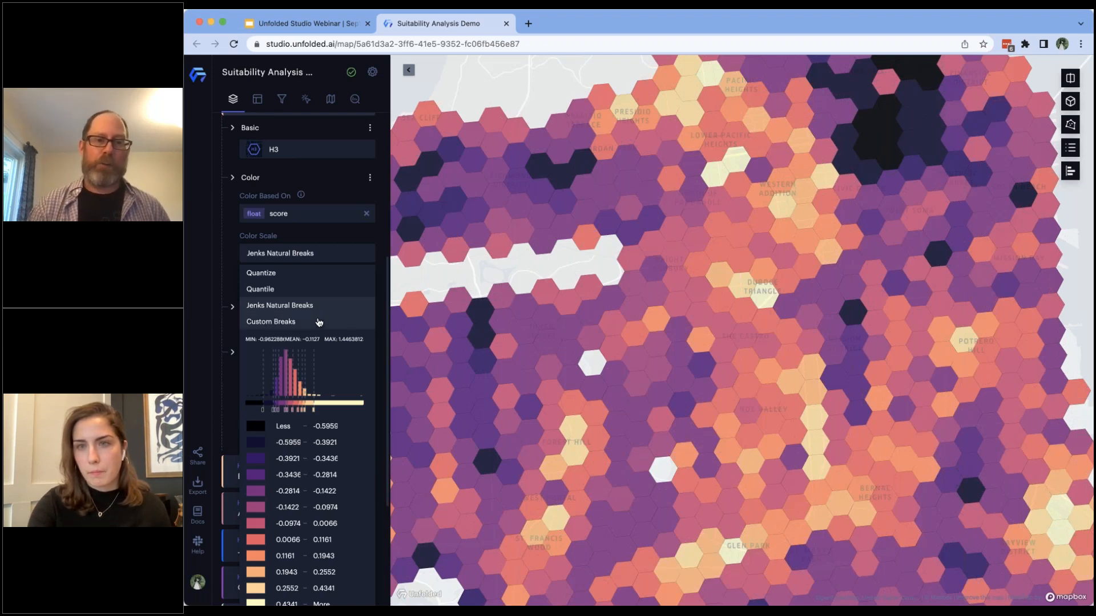
Step: Try Custom Breaks with upper thresholds at about 0.13, 0.34, 0.48 and 0.80, and return the color scale to Jenks Natural Breaks
{"action": "left_click", "coordinate": [317, 321]}
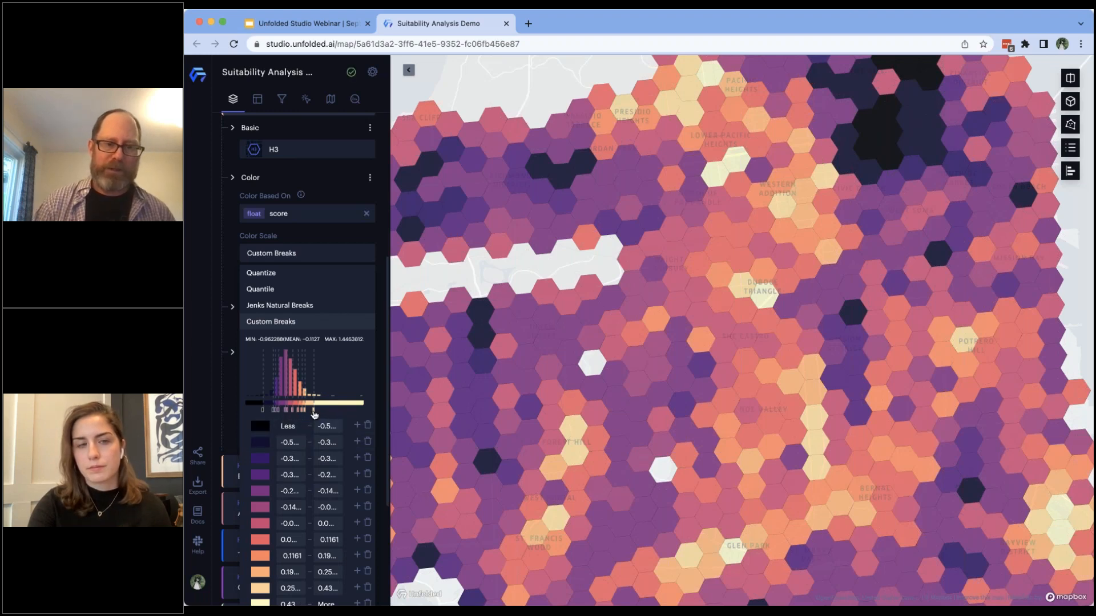
{"action": "left_click_drag", "start_coordinate": [304, 410], "coordinate": [309, 409]}
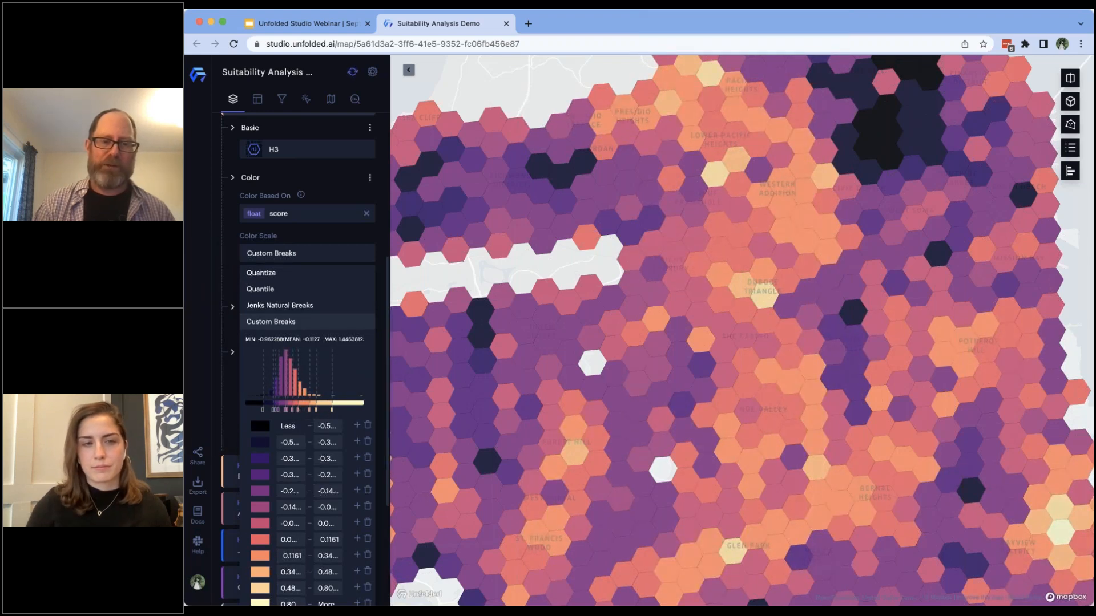
{"action": "left_click_drag", "start_coordinate": [299, 411], "coordinate": [292, 412]}
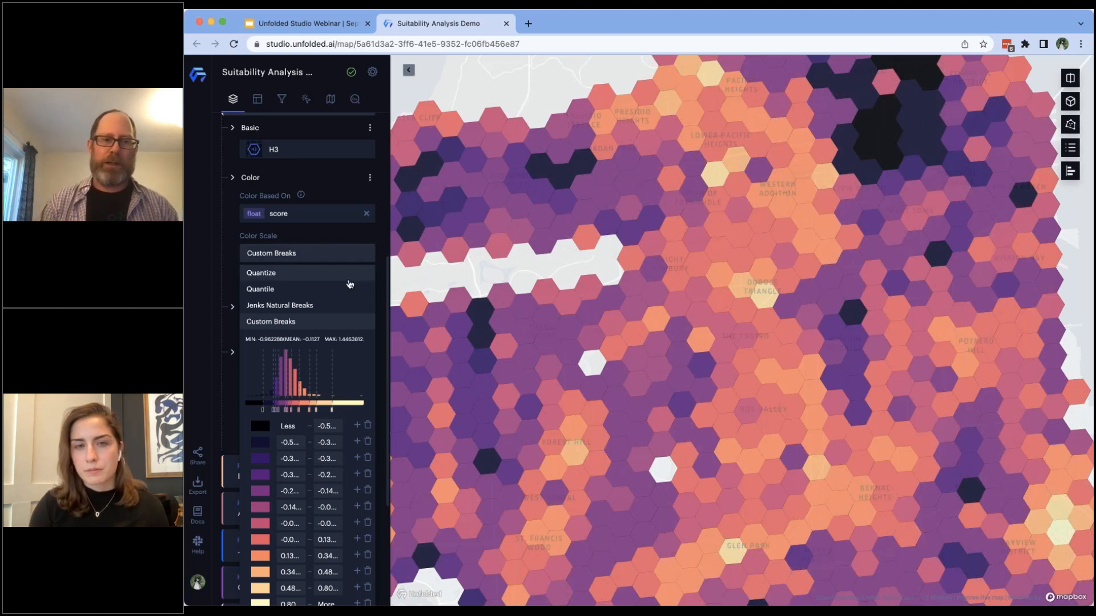
{"action": "left_click", "coordinate": [320, 304]}
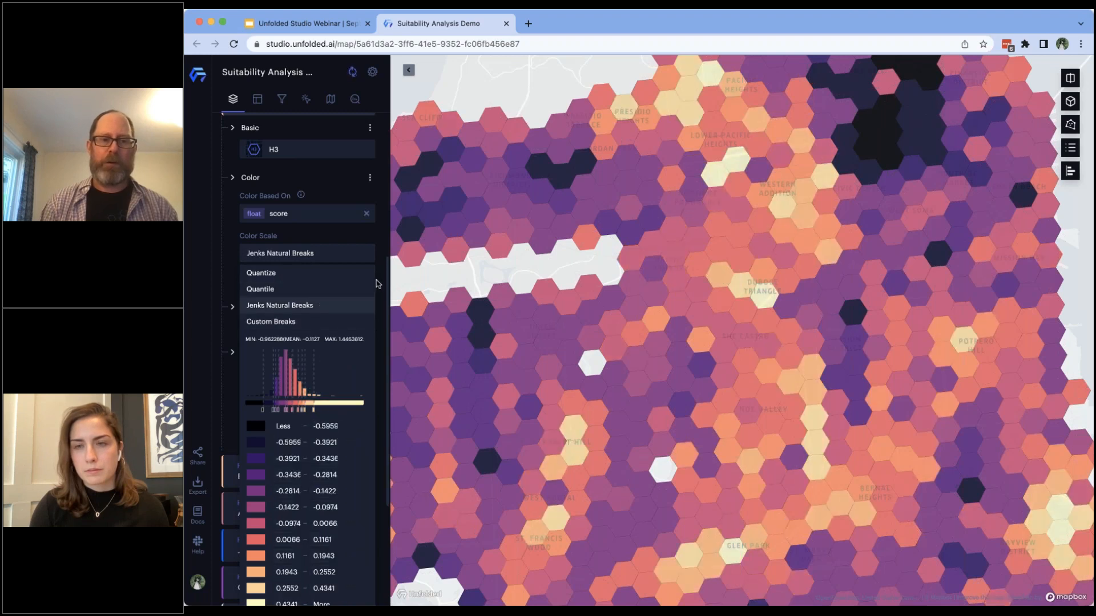
{"action": "left_click", "coordinate": [380, 284]}
Step: Set the suitability score layer's palette back to the 12-step teal-to-orange diverging ramp
{"action": "left_click", "coordinate": [243, 278]}
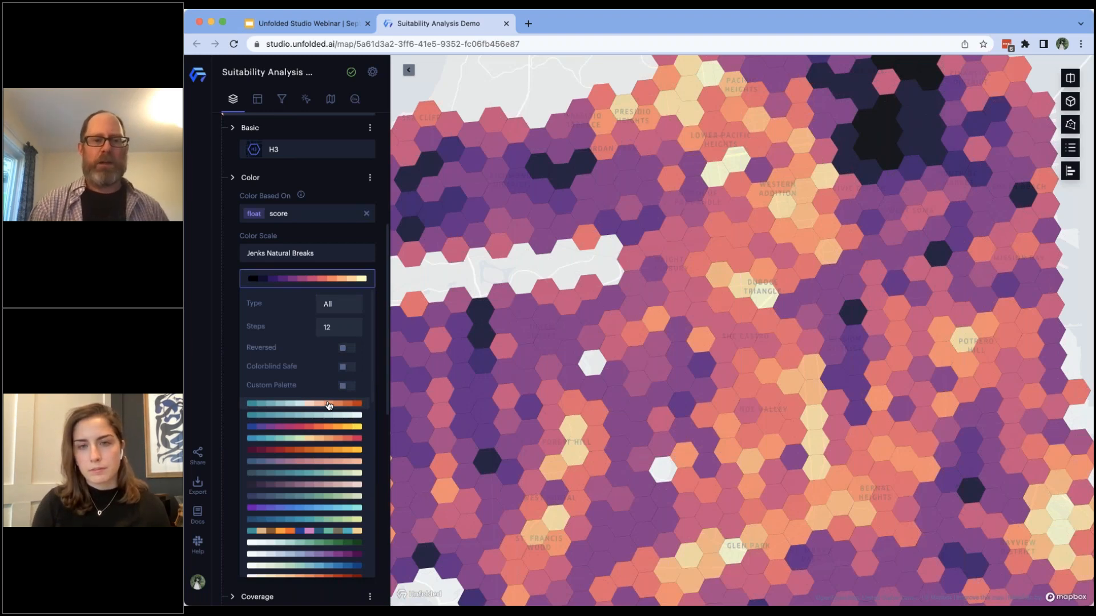
{"action": "scroll", "coordinate": [329, 434], "scroll_direction": "down", "scroll_amount": 3}
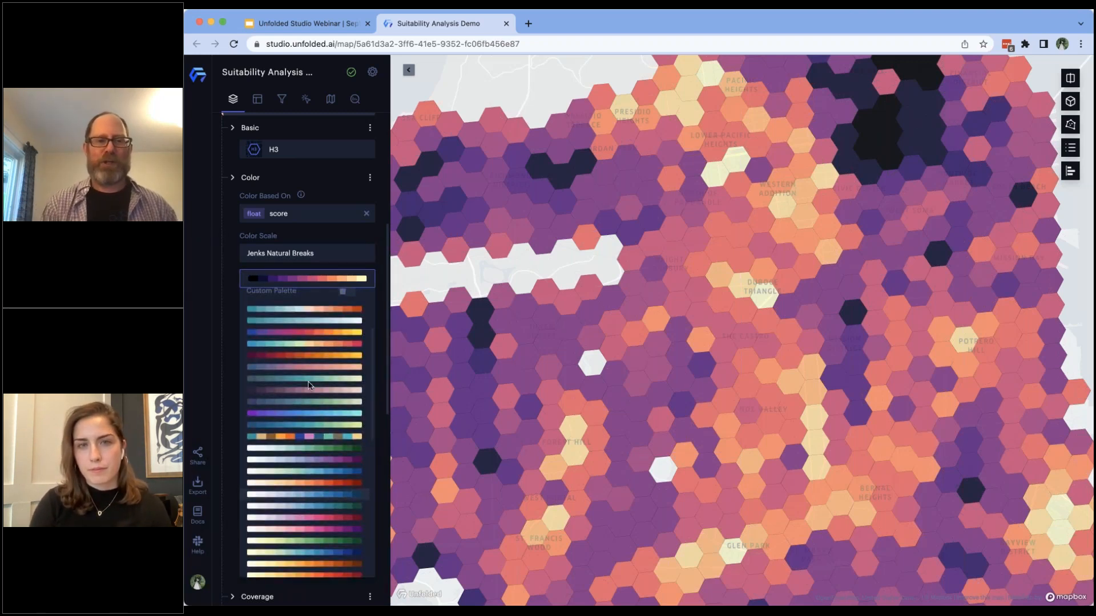
{"action": "left_click", "coordinate": [322, 313]}
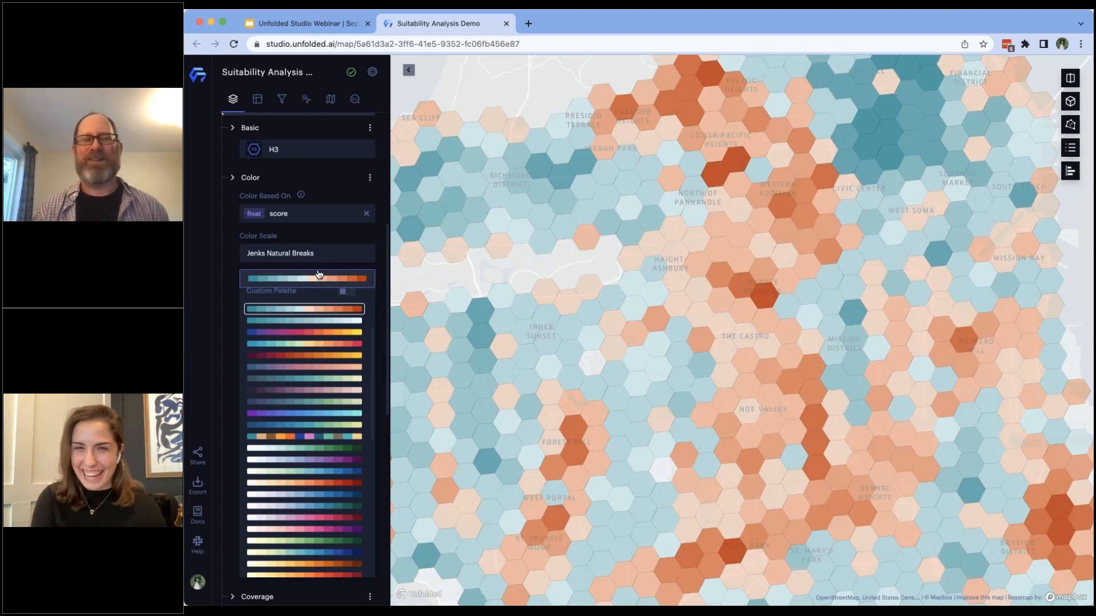
{"action": "left_click", "coordinate": [378, 283]}
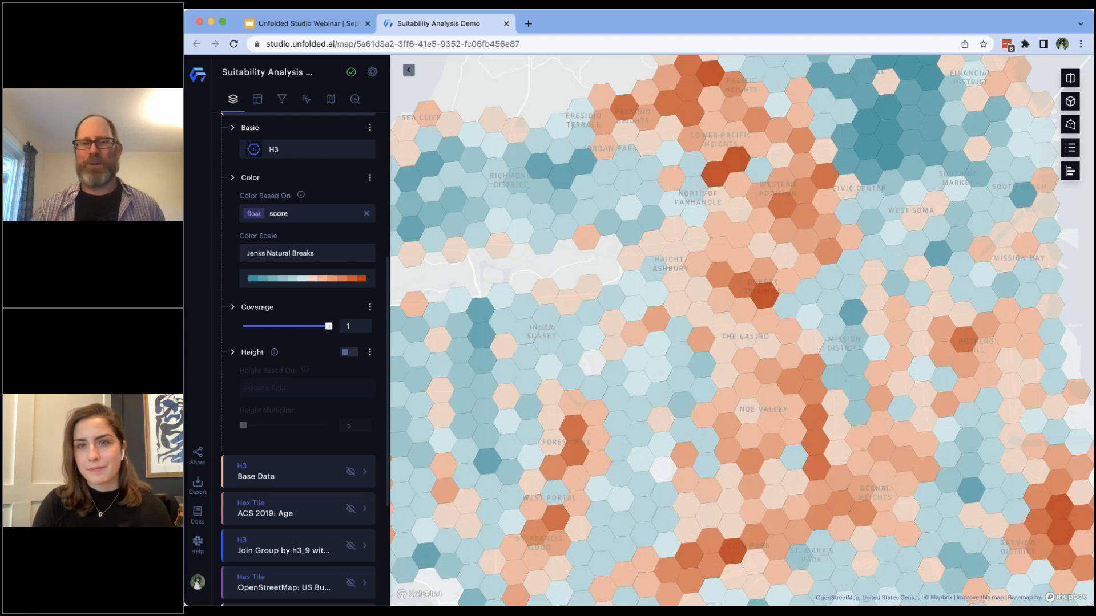
Step: Switch to the Unfolded Studio Webinar deck in Google Slides and start the slideshow at the Live Q&A slide
{"action": "scroll", "coordinate": [604, 278], "scroll_direction": "down", "scroll_amount": 5}
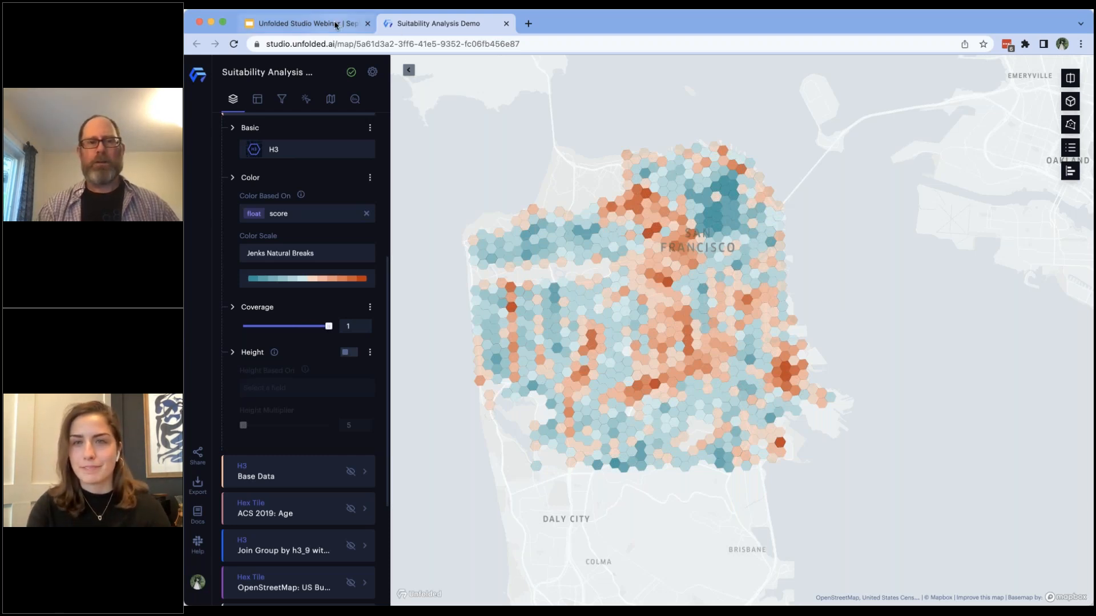
{"action": "left_click", "coordinate": [303, 23]}
{"action": "left_click", "coordinate": [955, 74]}
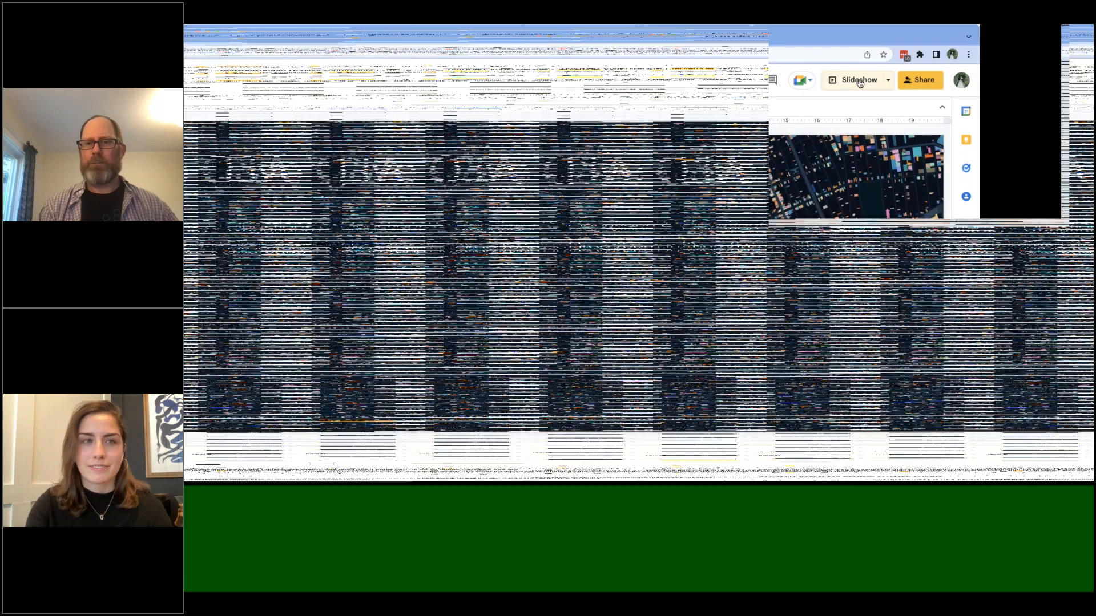